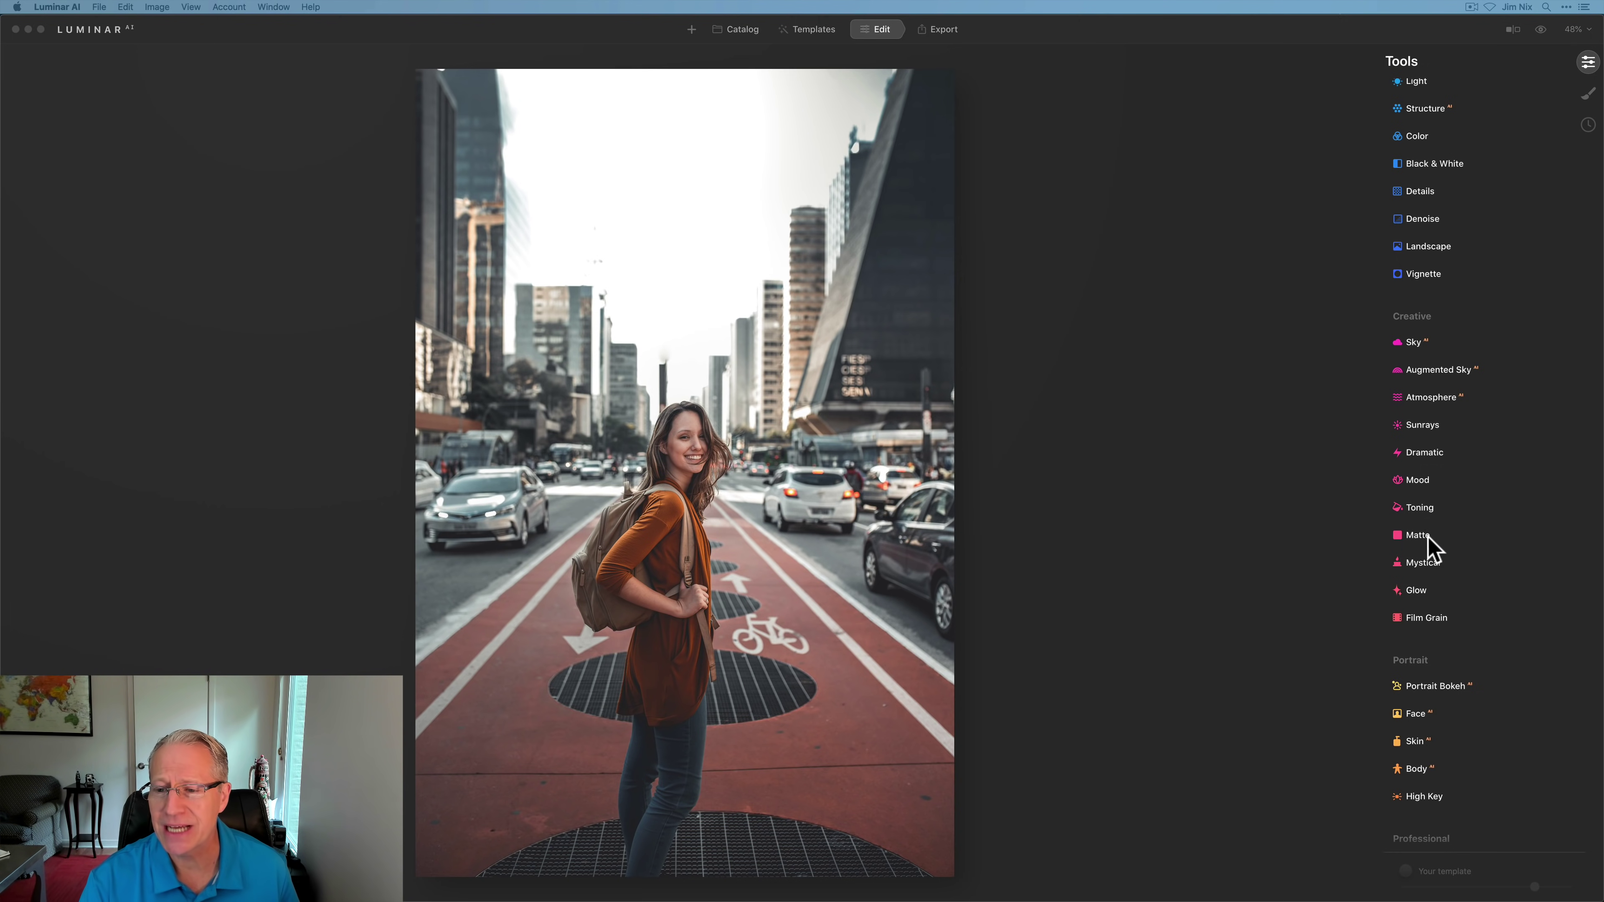
- Blur the background behind the woman with Portrait Bokeh at an amount of 27
scroll(1425, 543, "down", 5)
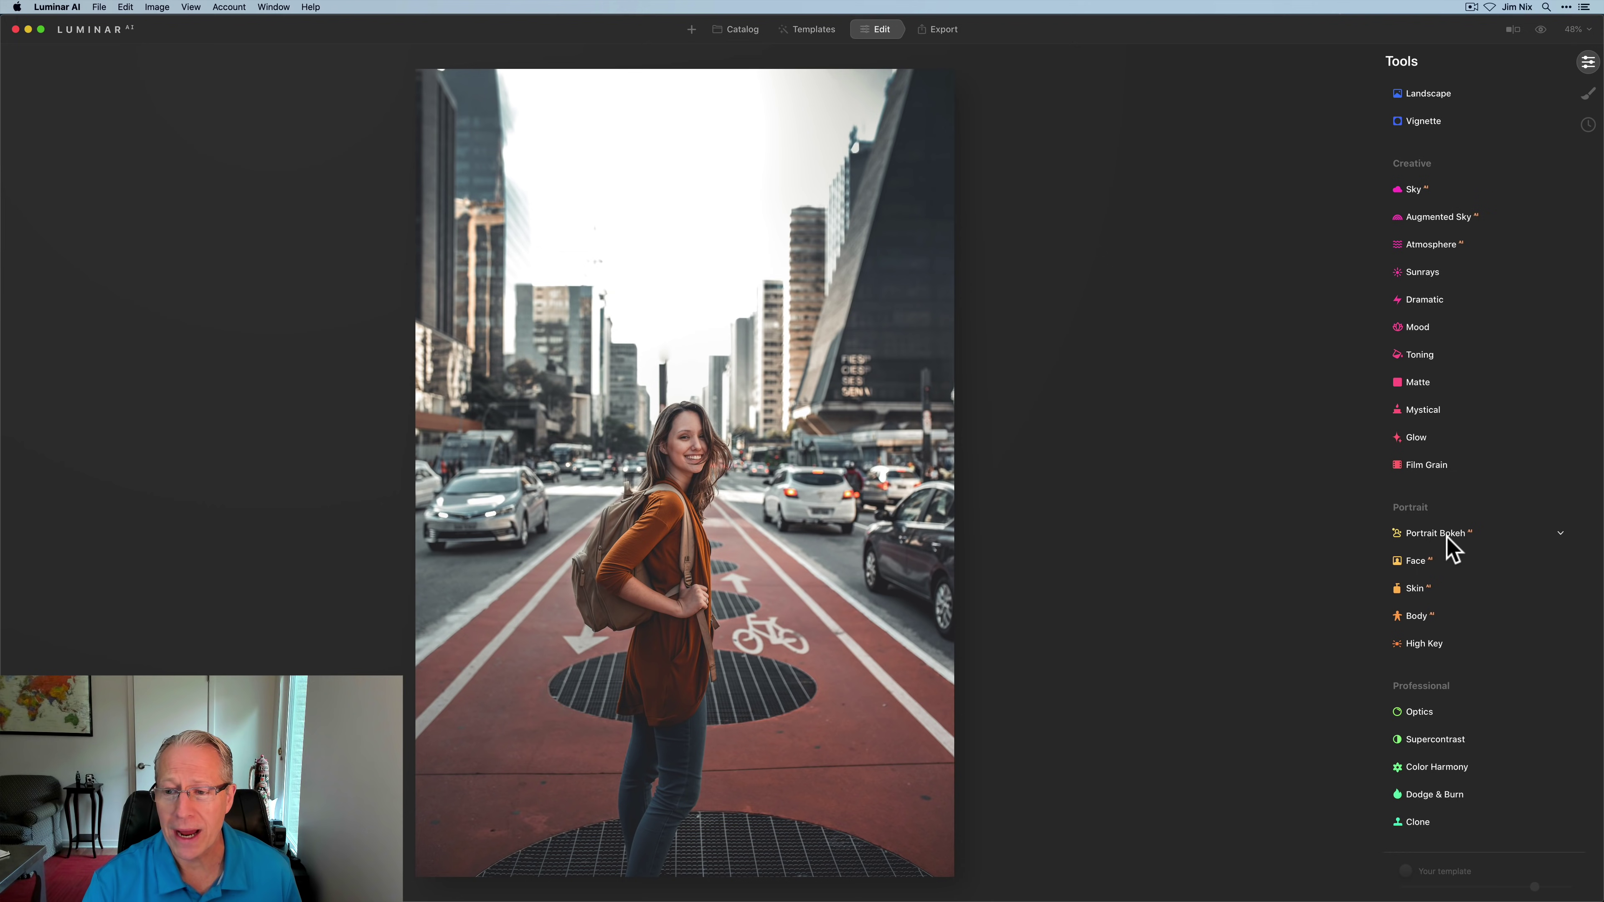
left_click(1449, 537)
scroll(1462, 616, "down", 4)
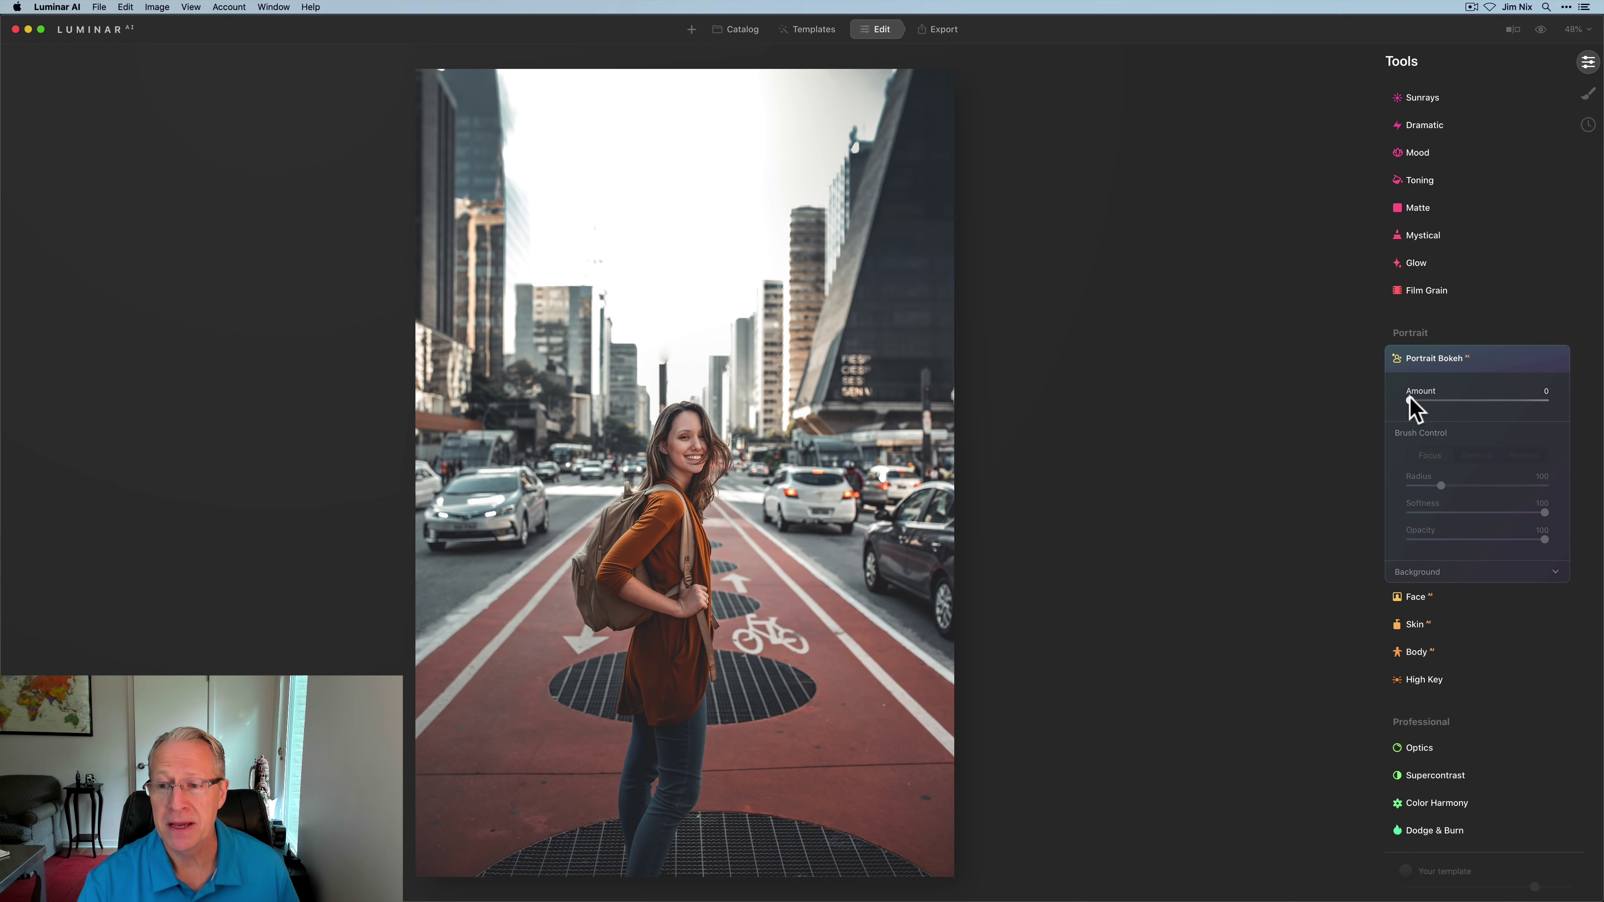
left_click_drag(1409, 399, 1447, 400)
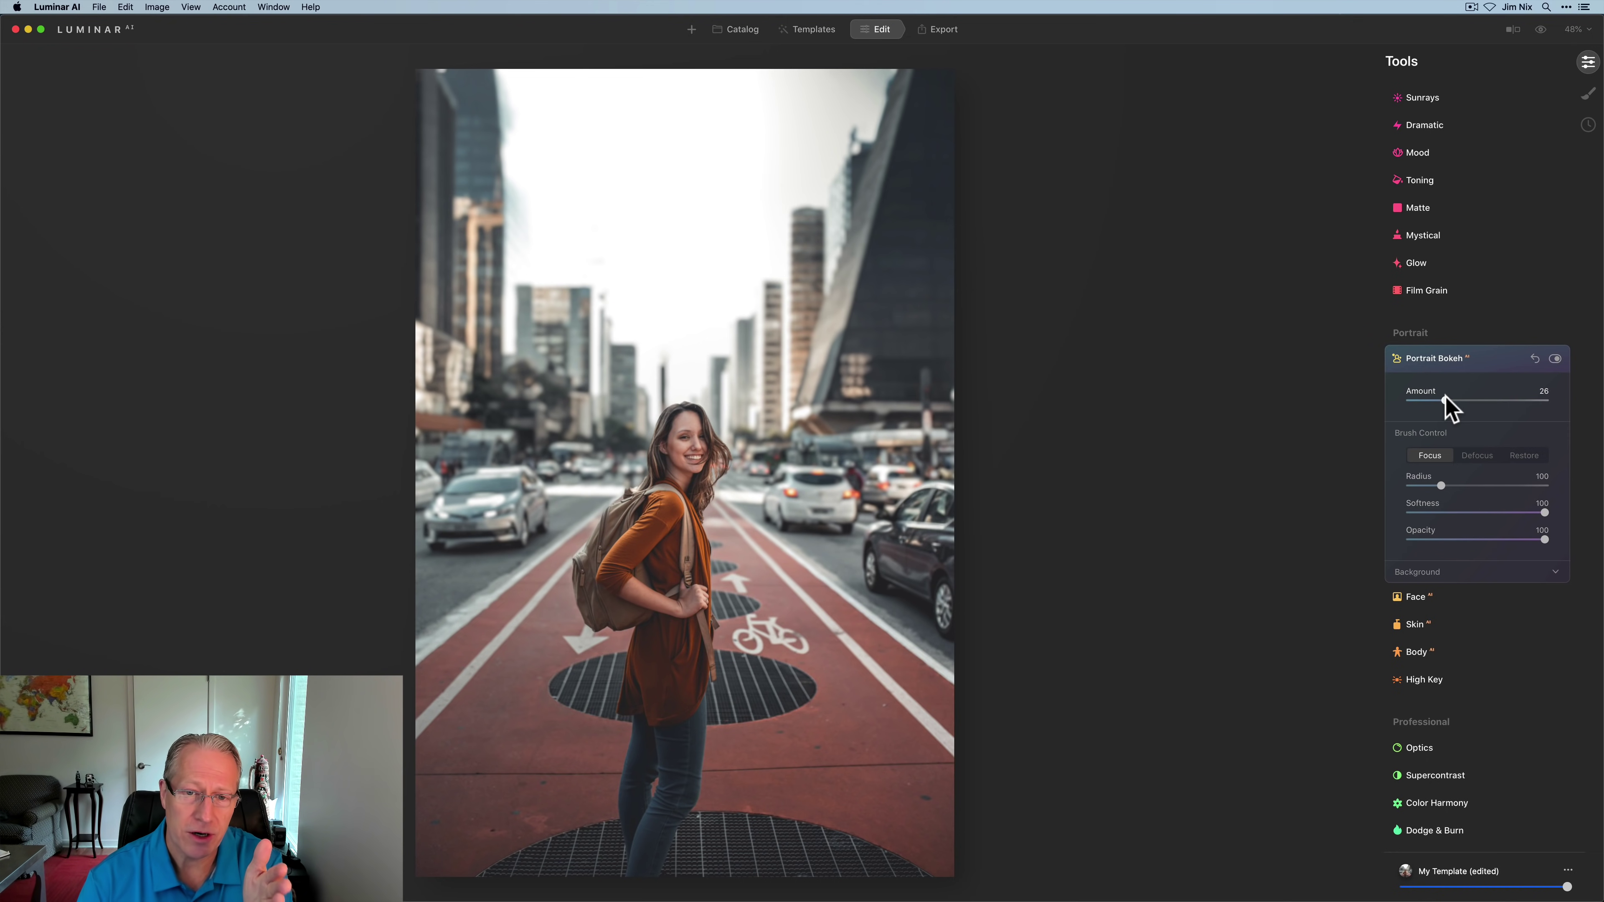
mouse_move(1446, 399)
left_mouse_down()
mouse_move(1545, 399)
mouse_move(1338, 403)
mouse_move(1447, 393)
left_mouse_up()
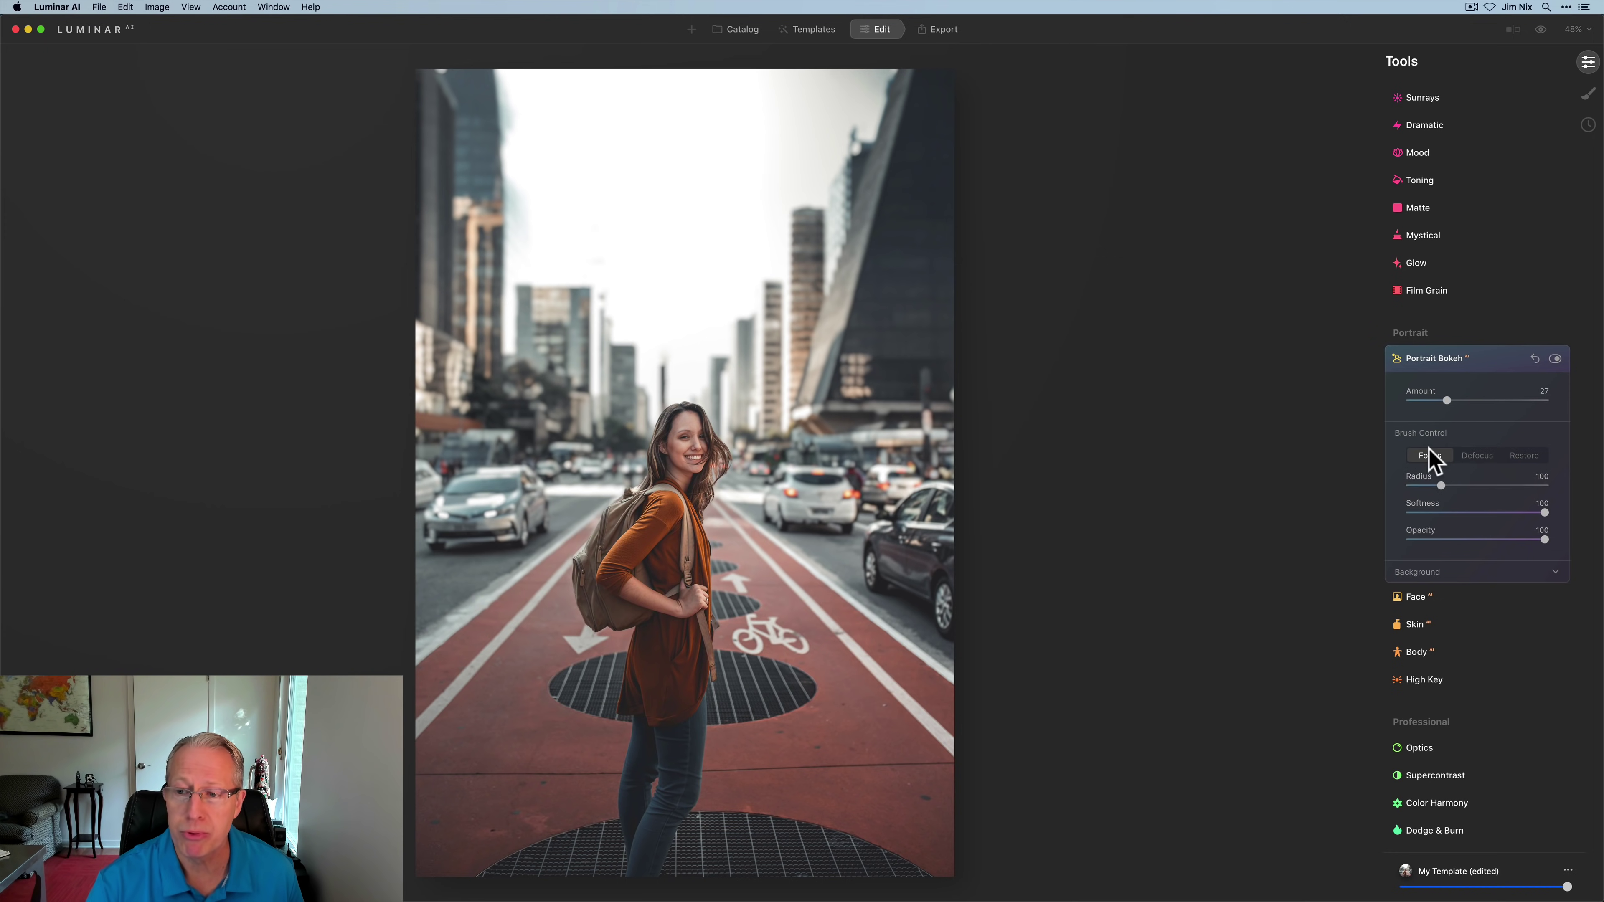
- Brush focus onto the bike lane beside the woman, and remove it again with the Defocus brush
scroll(1434, 474, "down", 2)
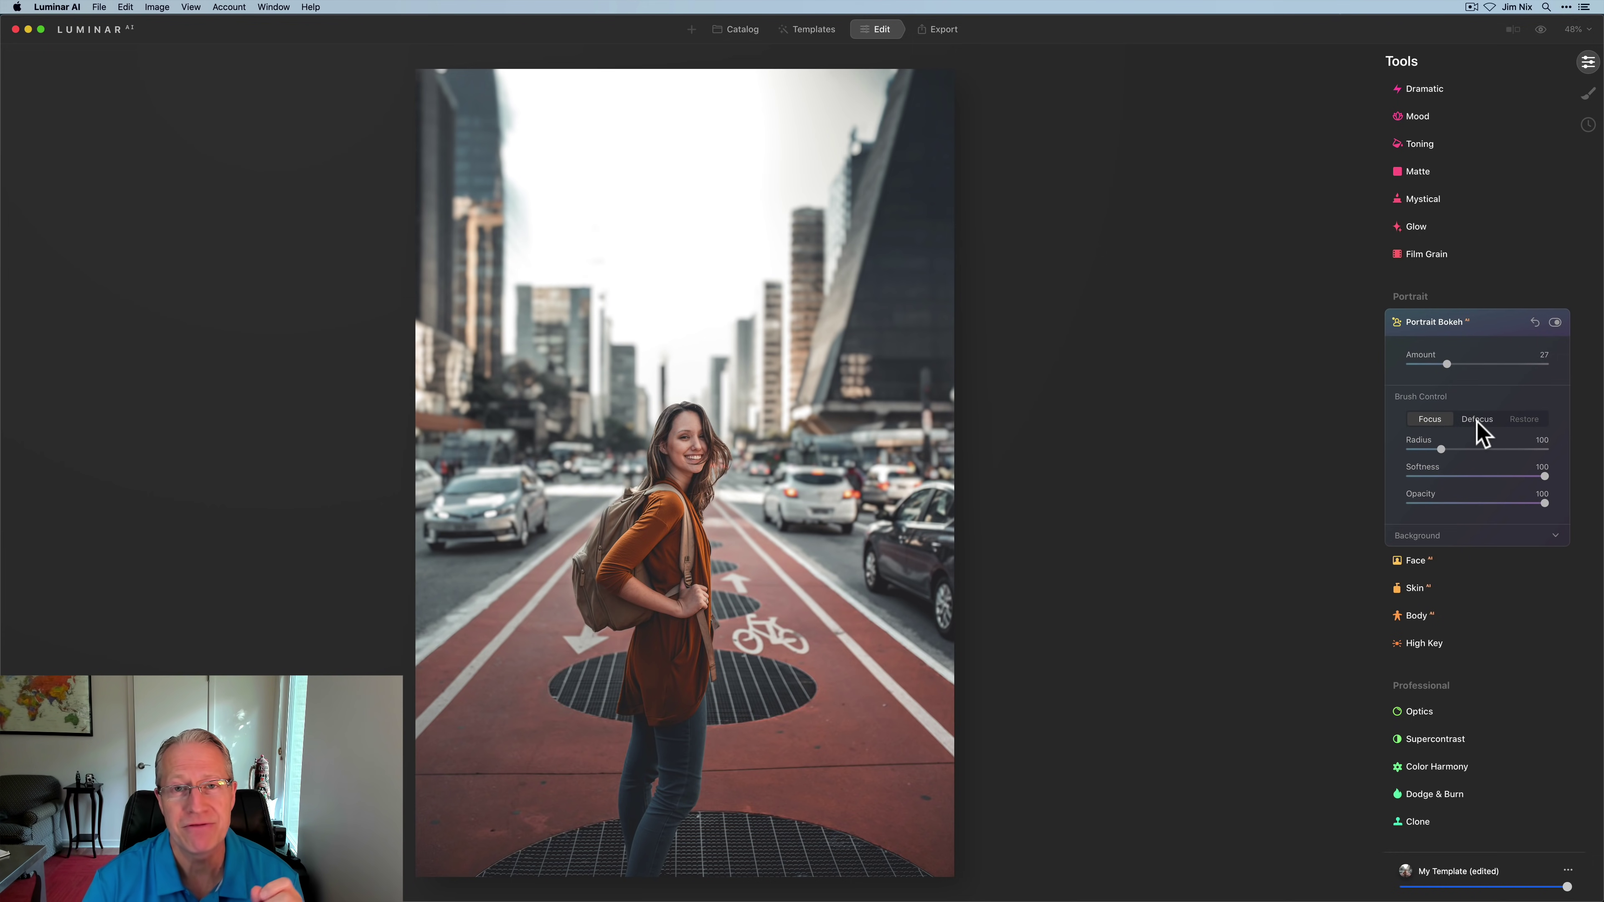
left_click(1430, 423)
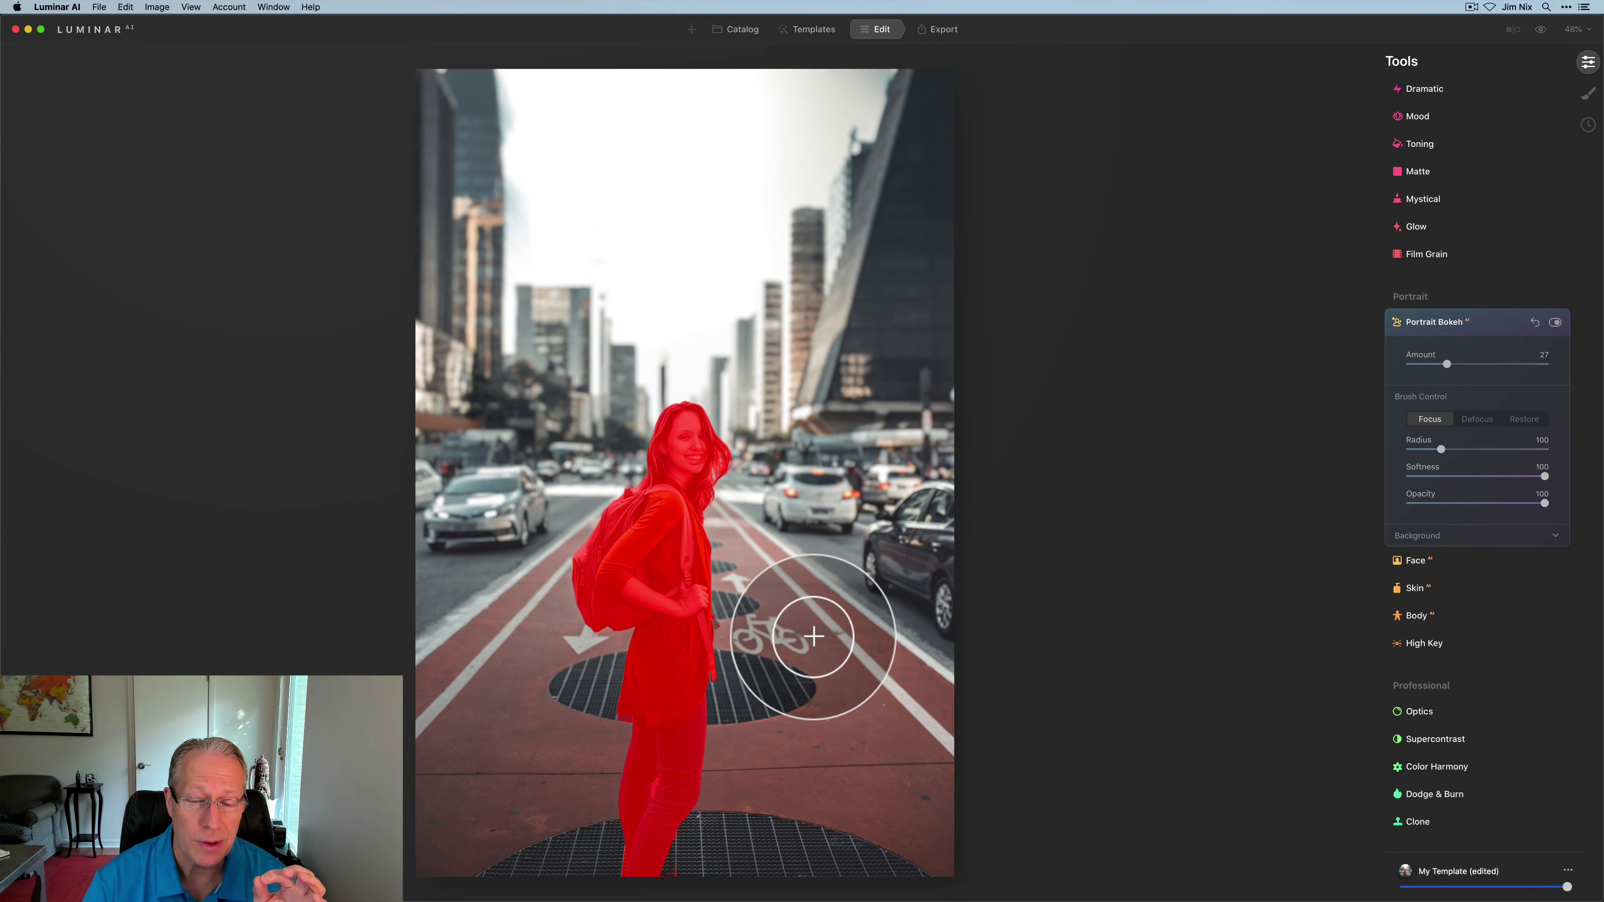
mouse_move(814, 636)
left_mouse_down()
mouse_move(834, 684)
mouse_move(777, 604)
mouse_move(804, 661)
mouse_move(765, 675)
mouse_move(790, 702)
left_mouse_up()
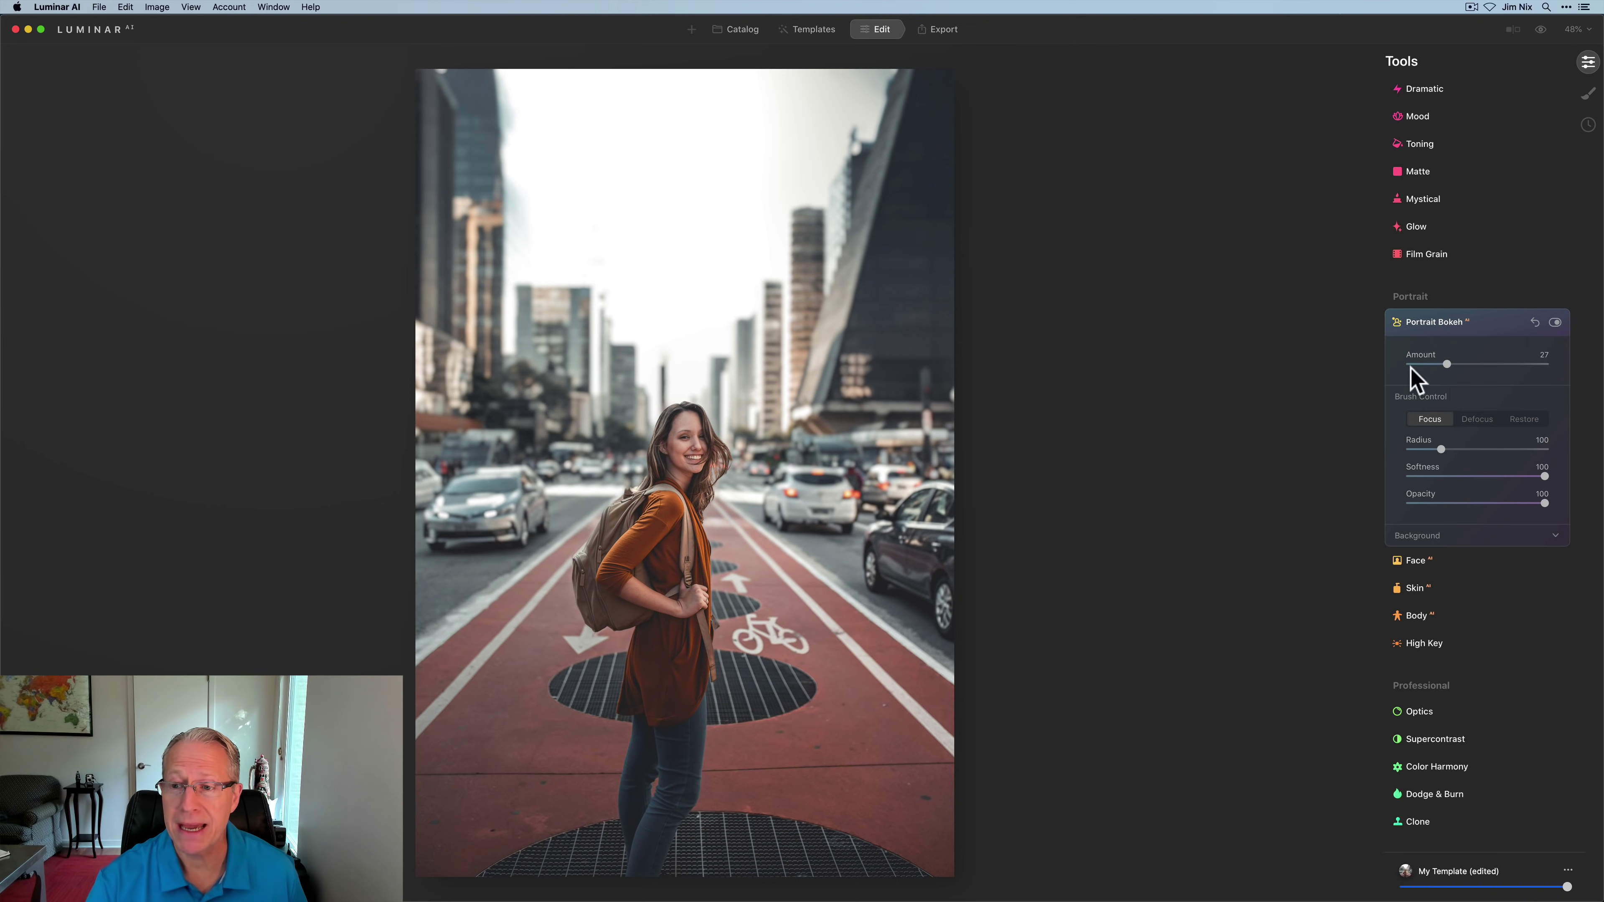
left_click(1476, 419)
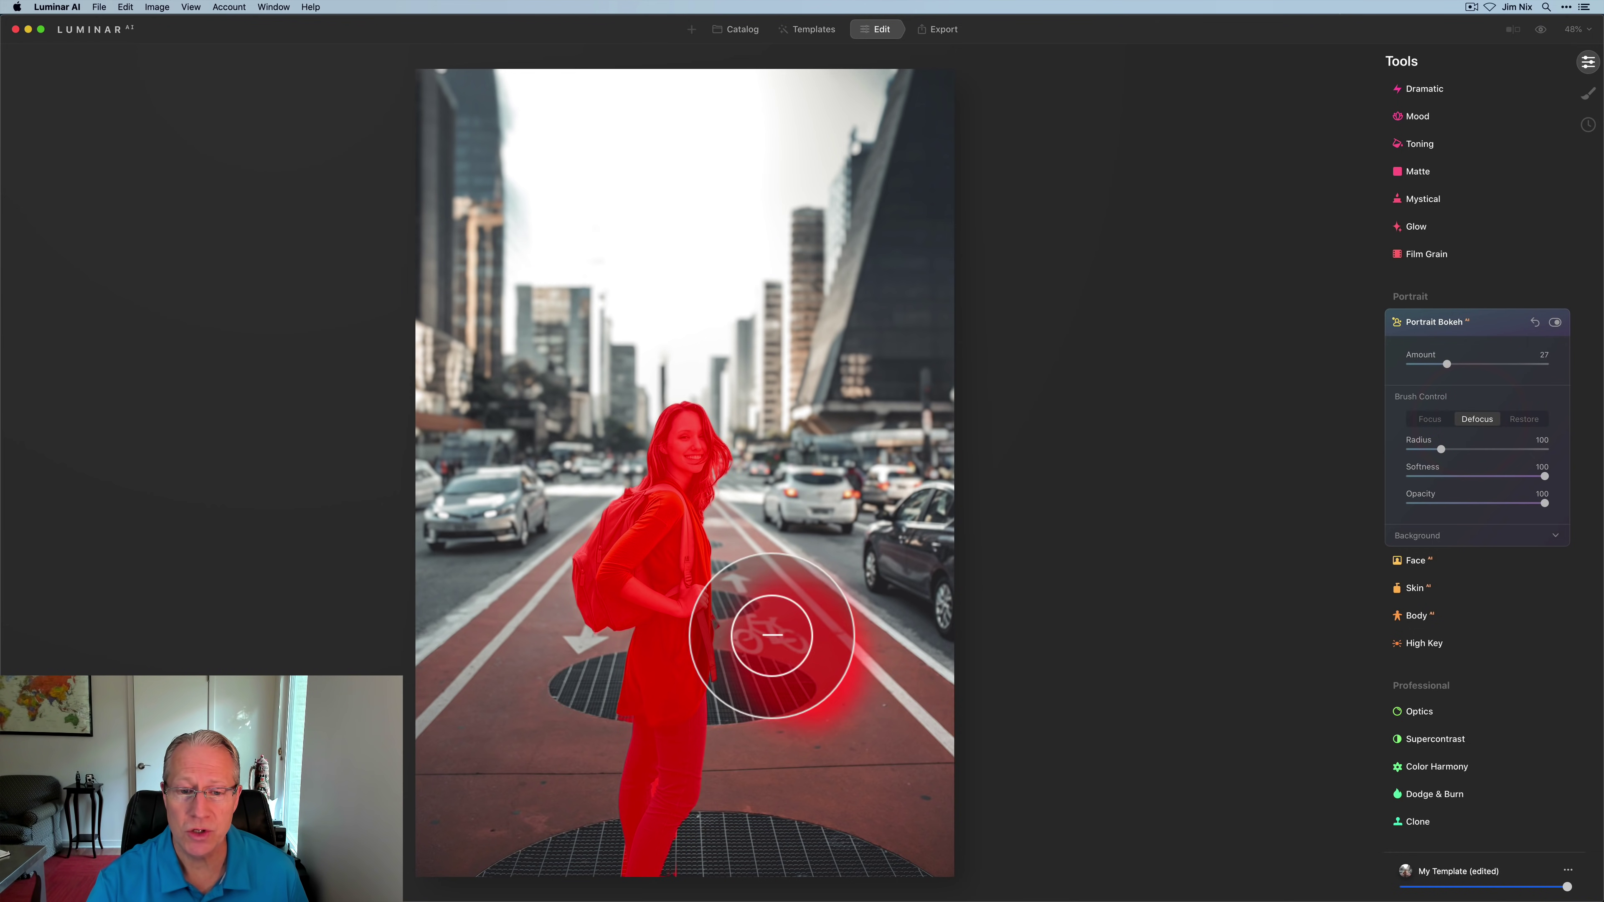
mouse_move(771, 634)
left_mouse_down()
mouse_move(762, 576)
mouse_move(851, 609)
mouse_move(861, 730)
mouse_move(828, 632)
mouse_move(802, 769)
mouse_move(751, 609)
left_mouse_up()
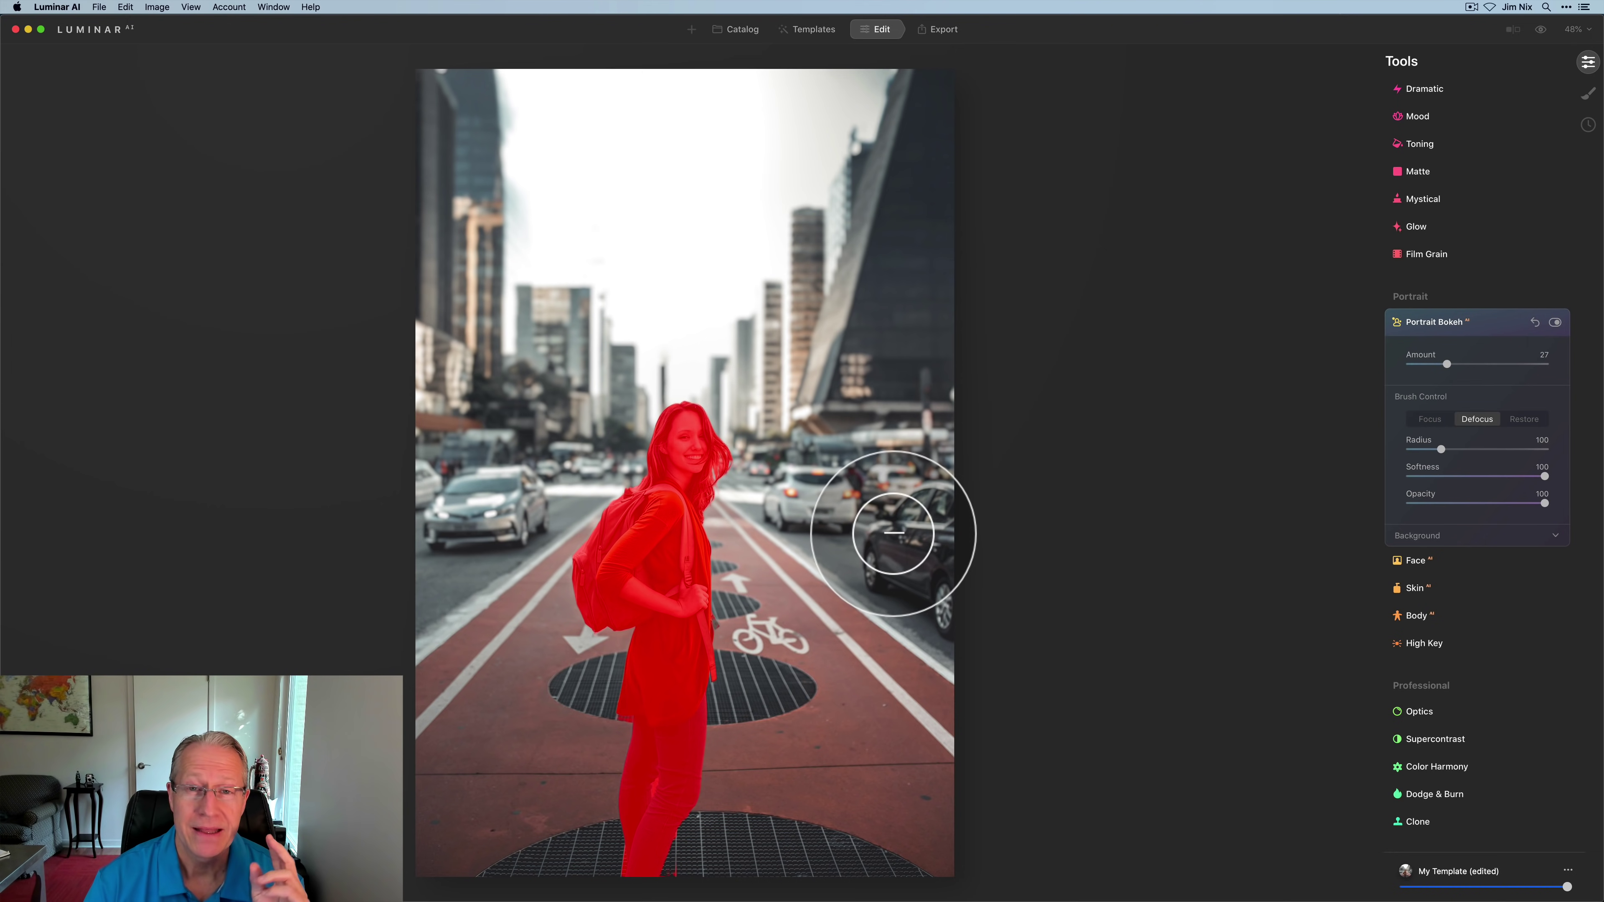
left_click(1484, 325)
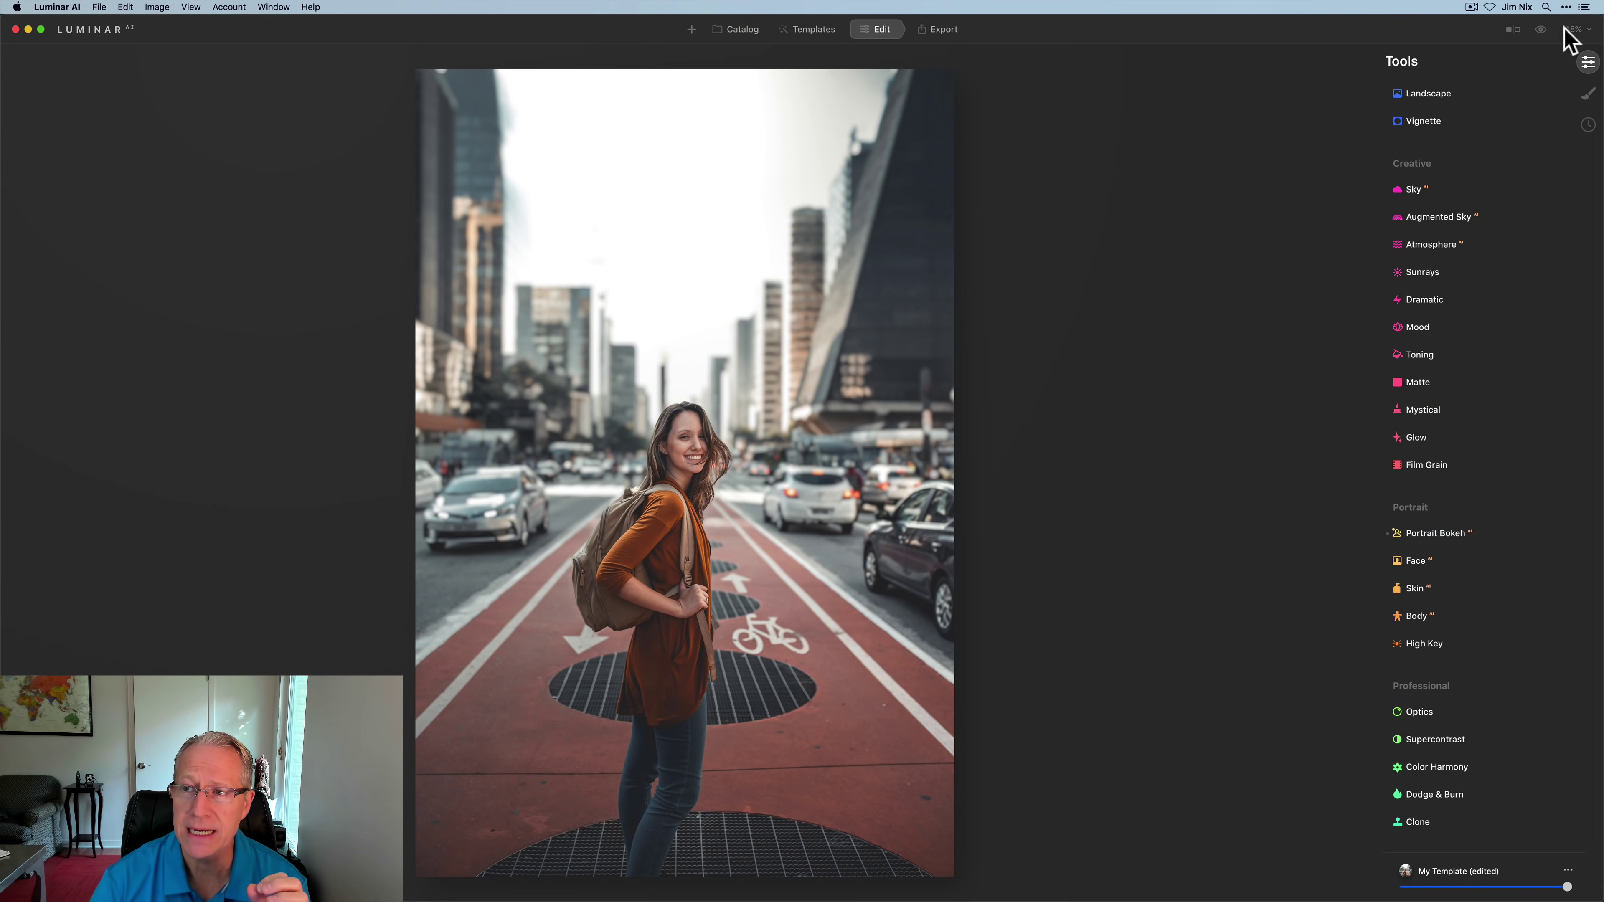
- Inspect the blur and the focus mask around the woman at 100% zoom, and return to the full photo
left_click(1577, 30)
left_click(1547, 93)
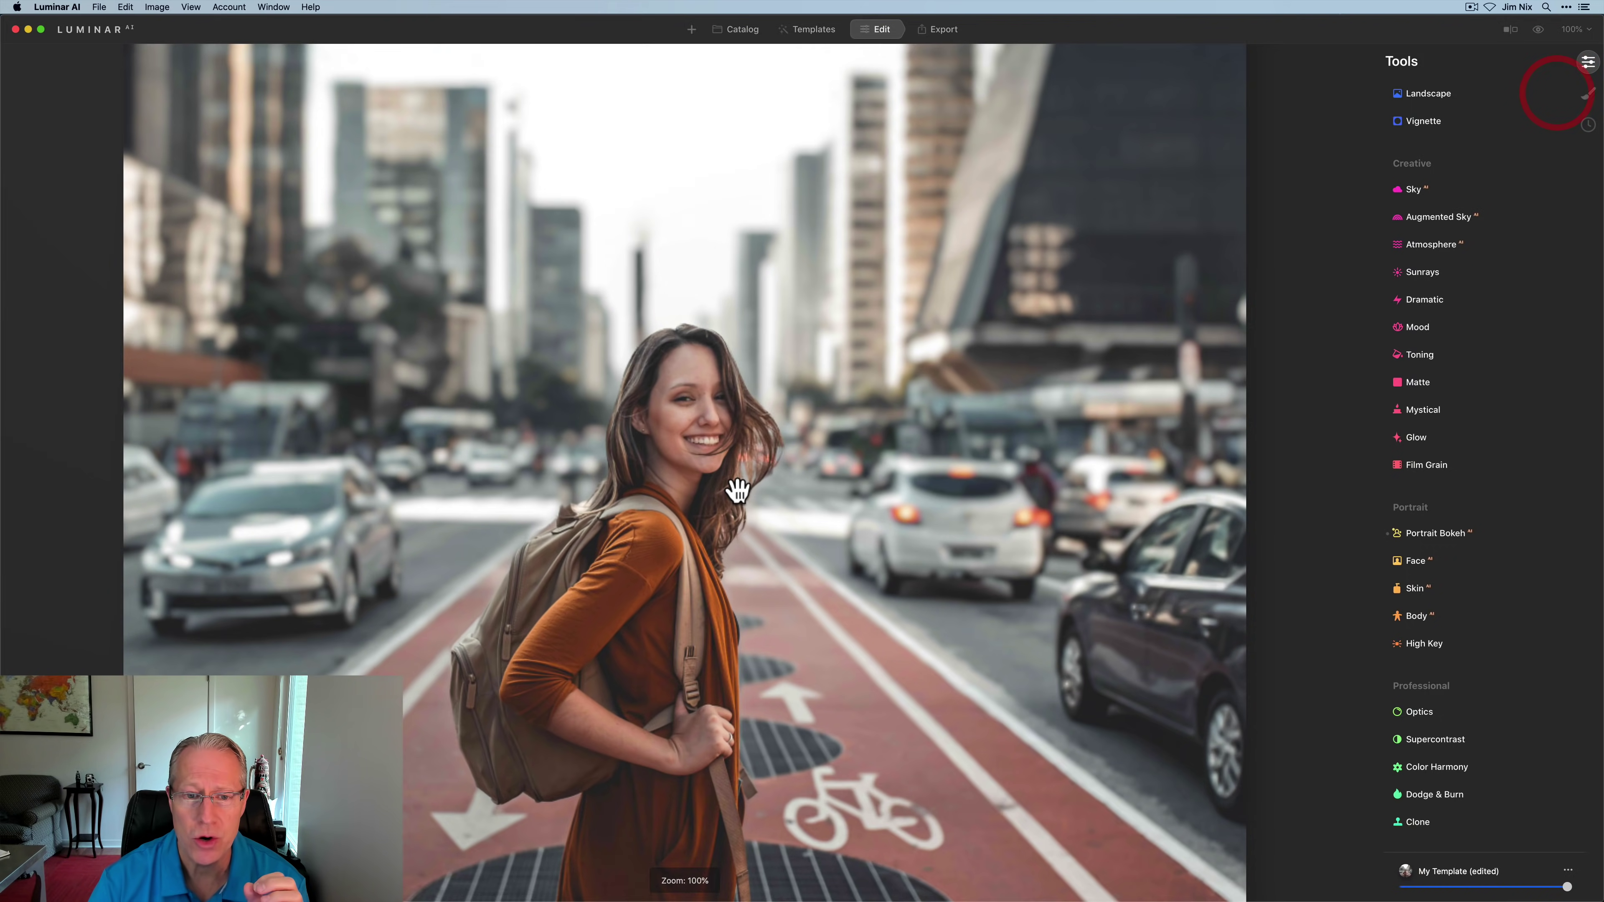
scroll(736, 487, "down", 2)
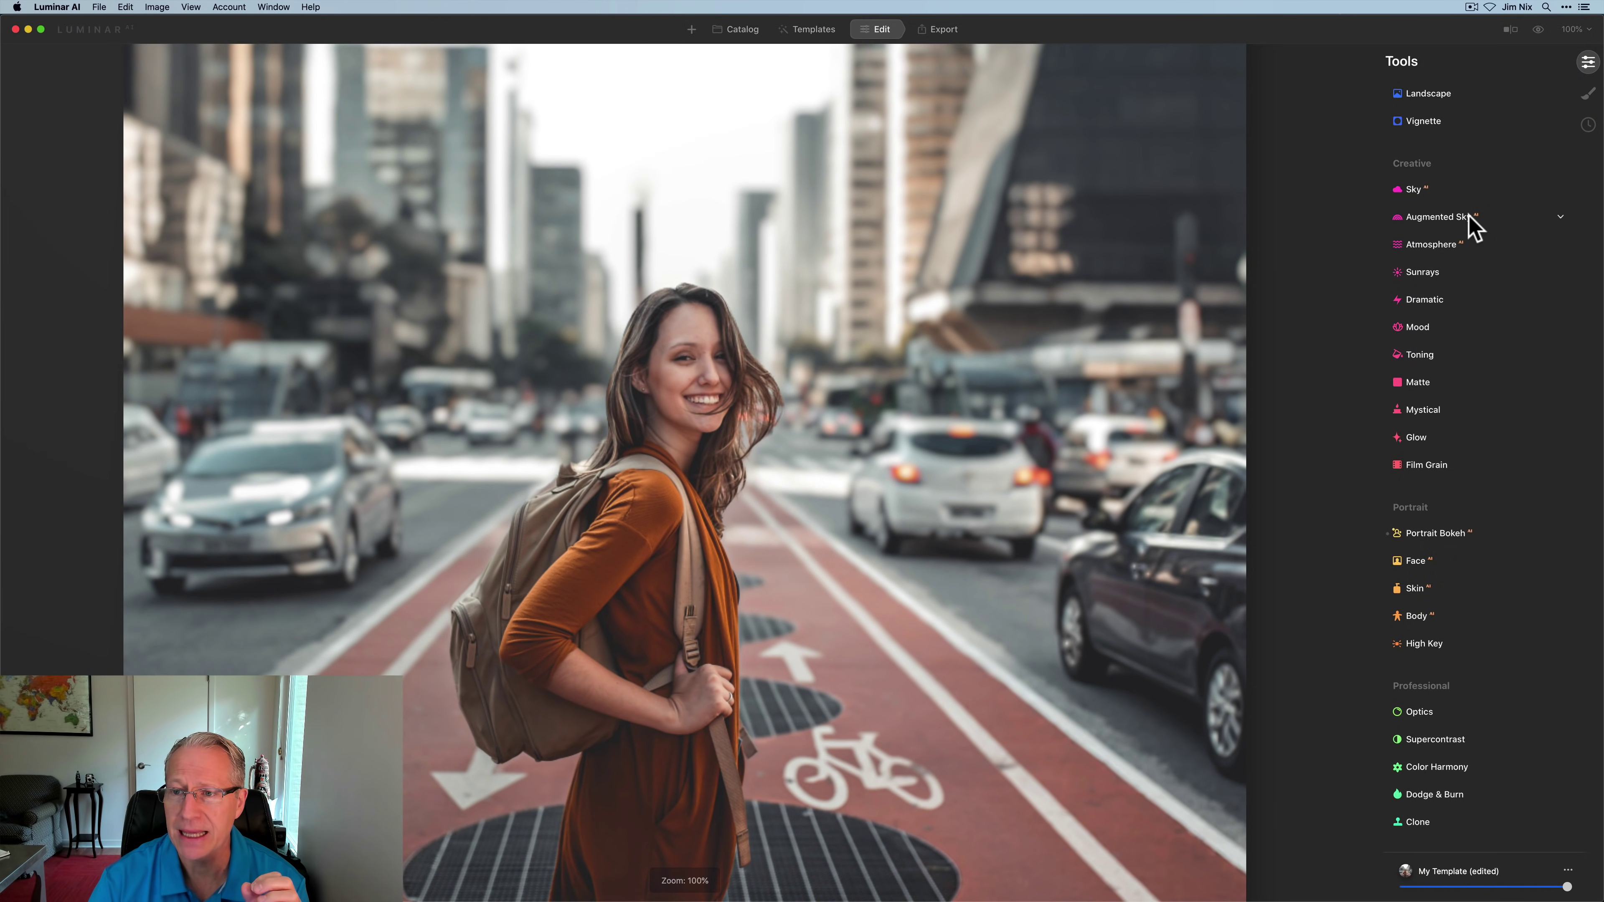
left_click(1421, 534)
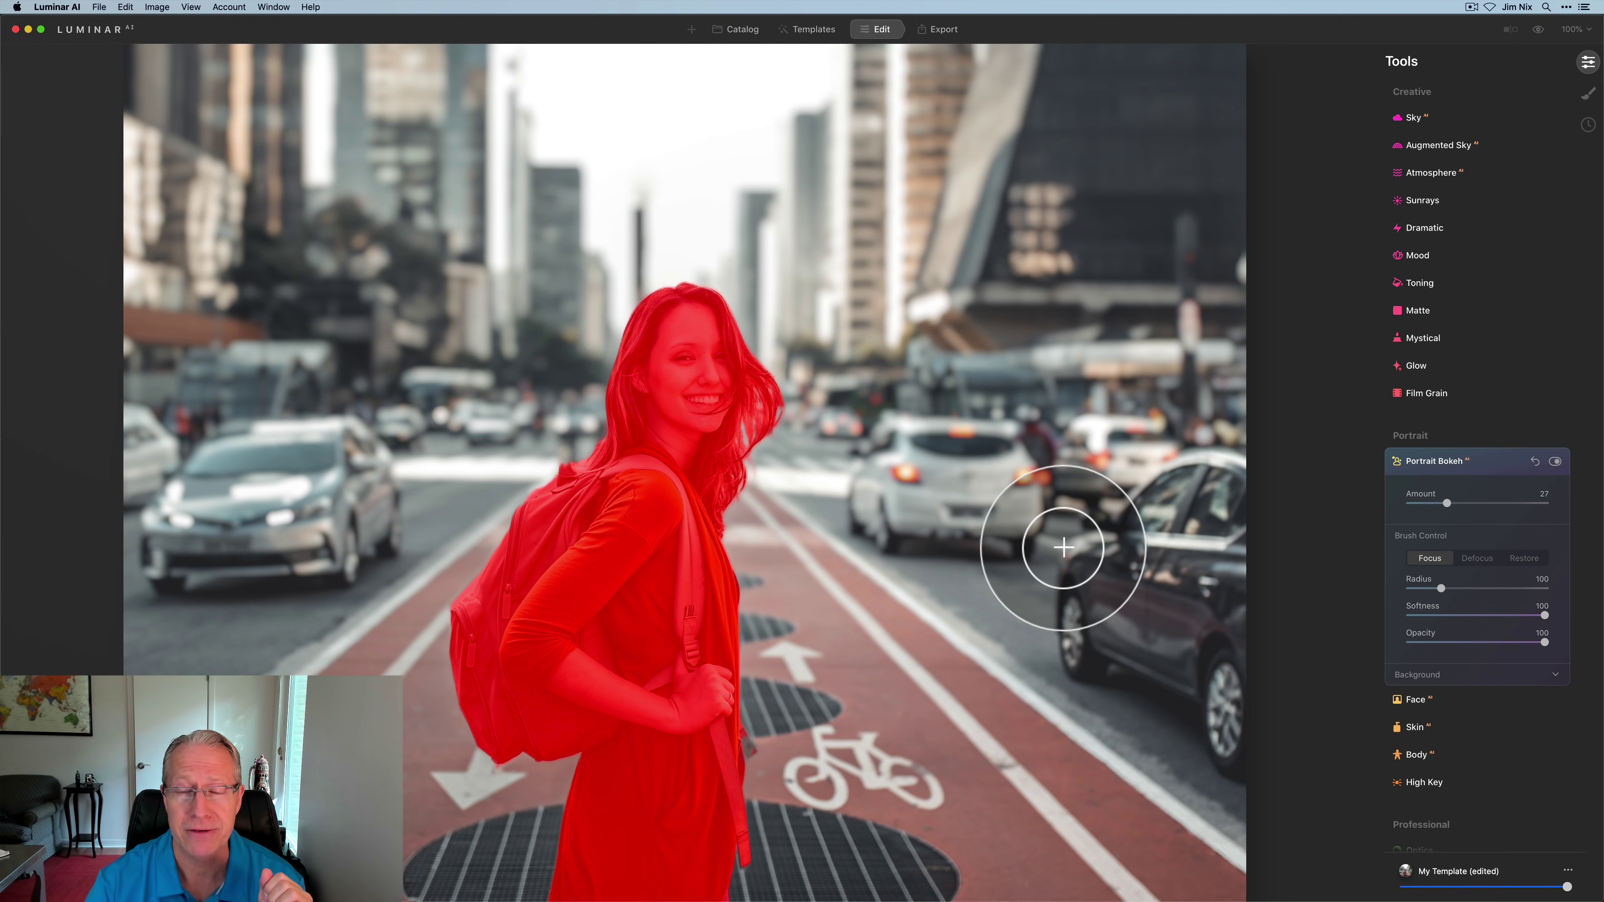
key("super+0")
- Set the Portrait Bokeh background's Brightness to 24 and Highlights Glow to 37
scroll(1432, 584, "down", 3)
left_click(1426, 565)
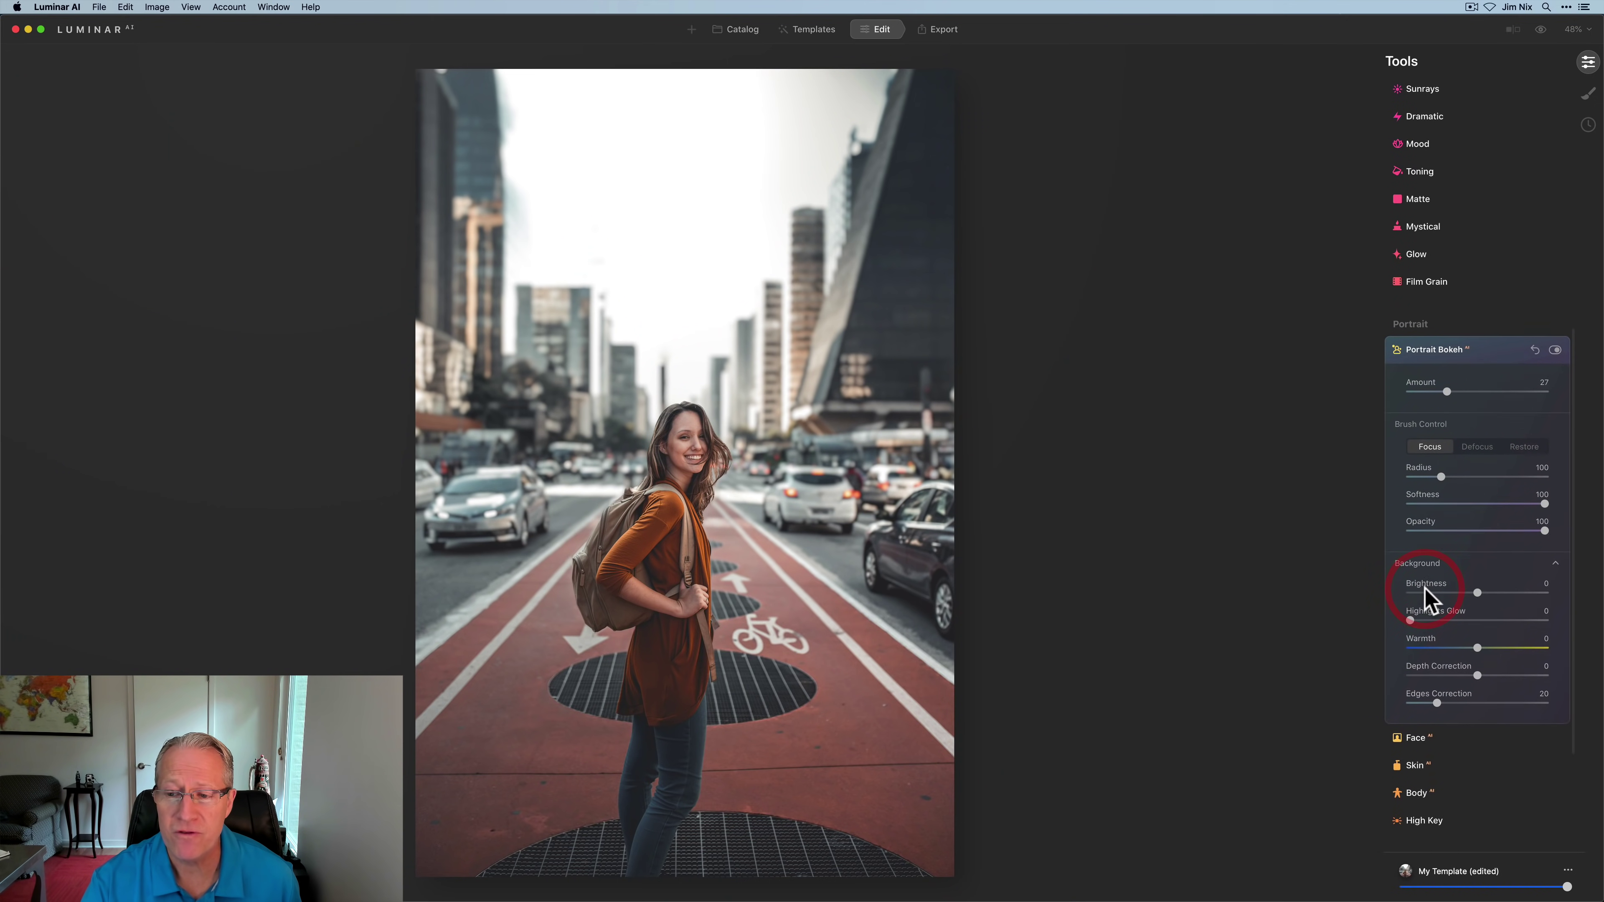
scroll(1426, 597, "down", 4)
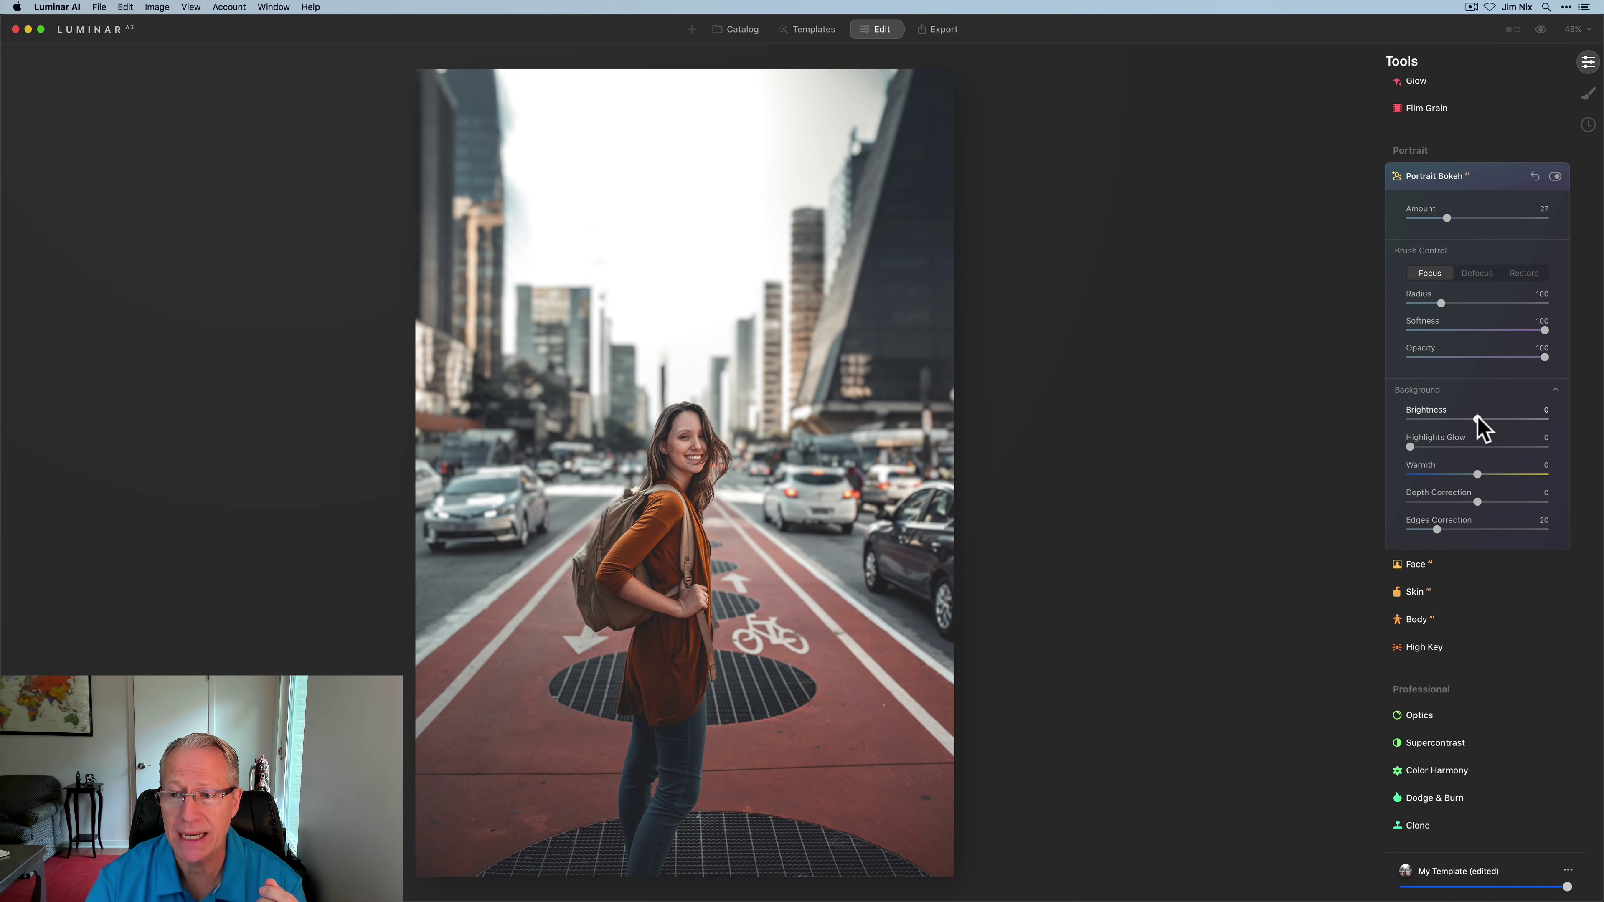
mouse_move(1477, 418)
left_mouse_down()
mouse_move(1508, 419)
mouse_move(1494, 418)
left_mouse_up()
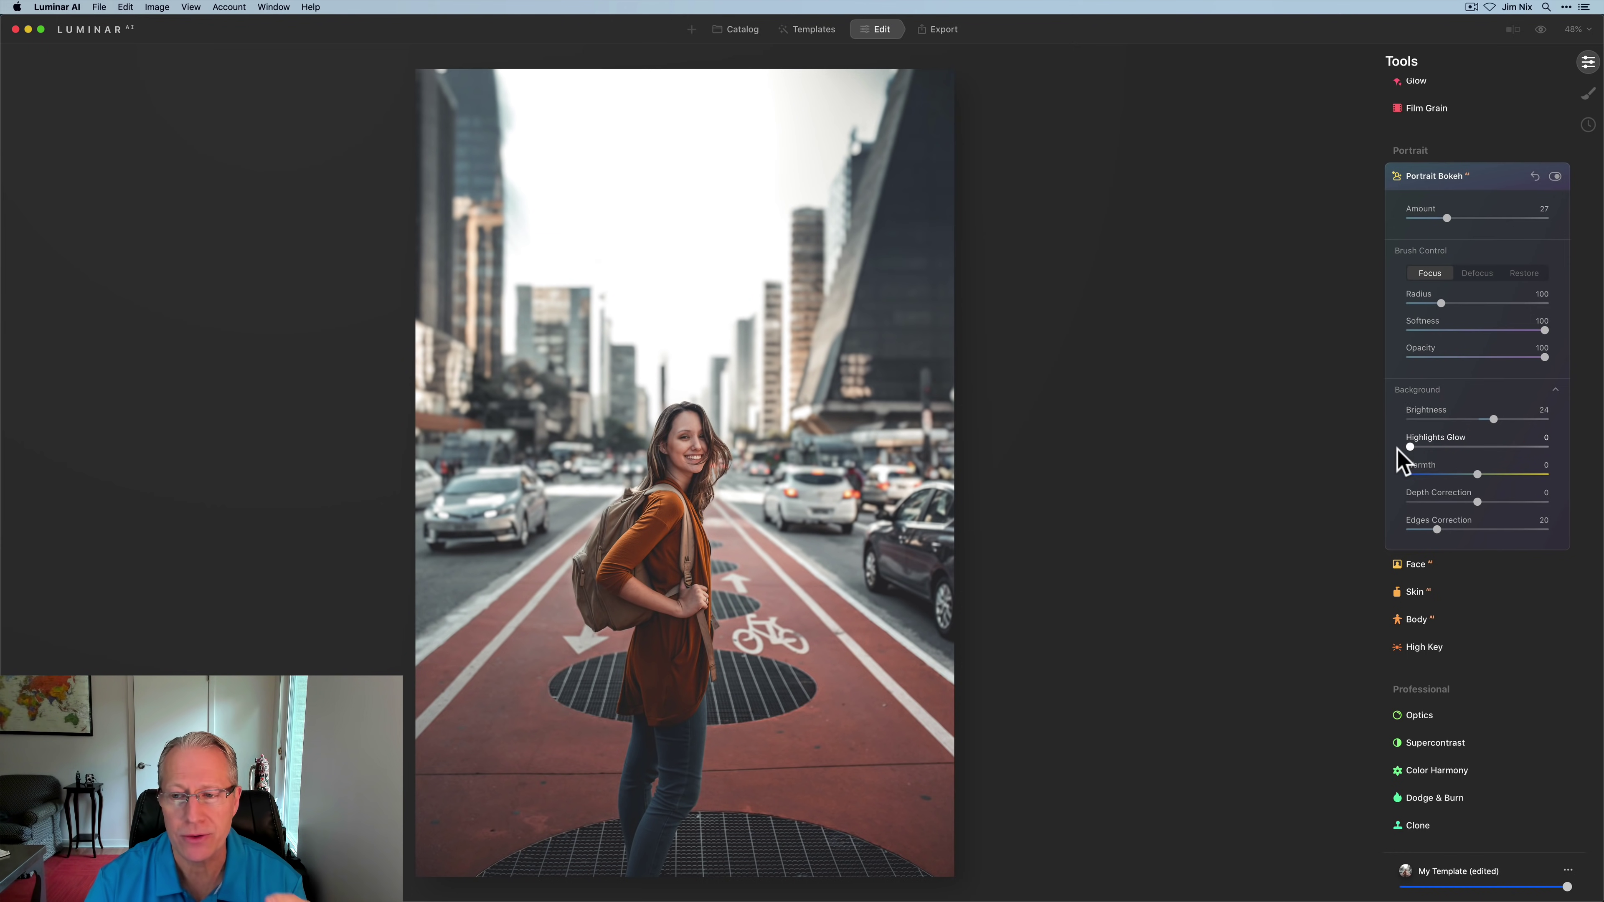
left_click_drag(1409, 446, 1479, 442)
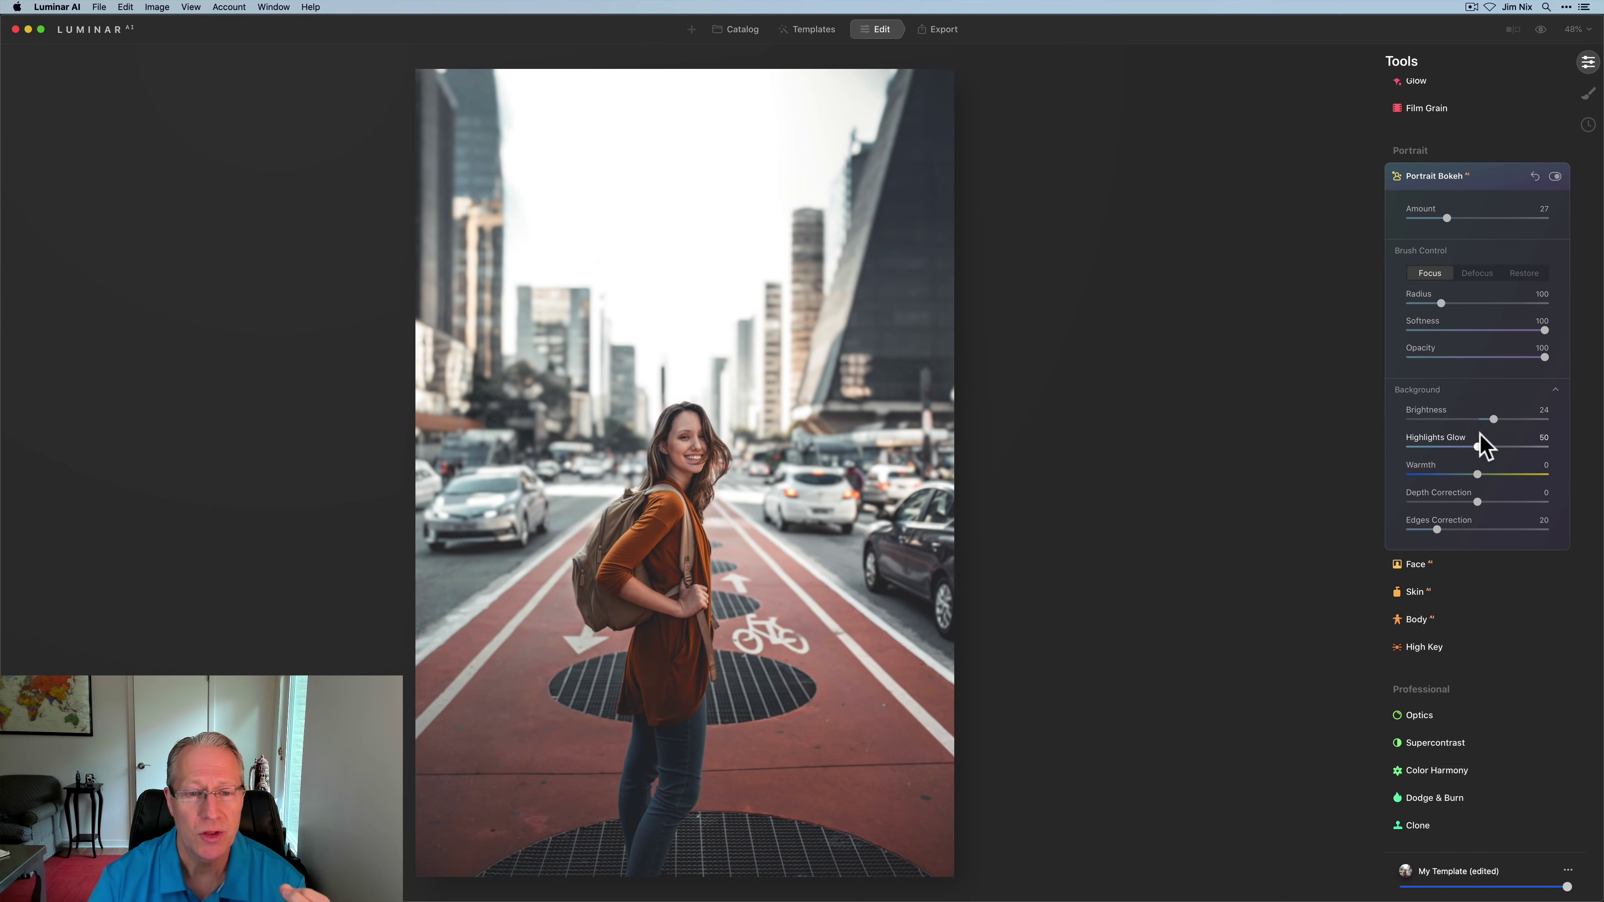
left_click(1461, 438)
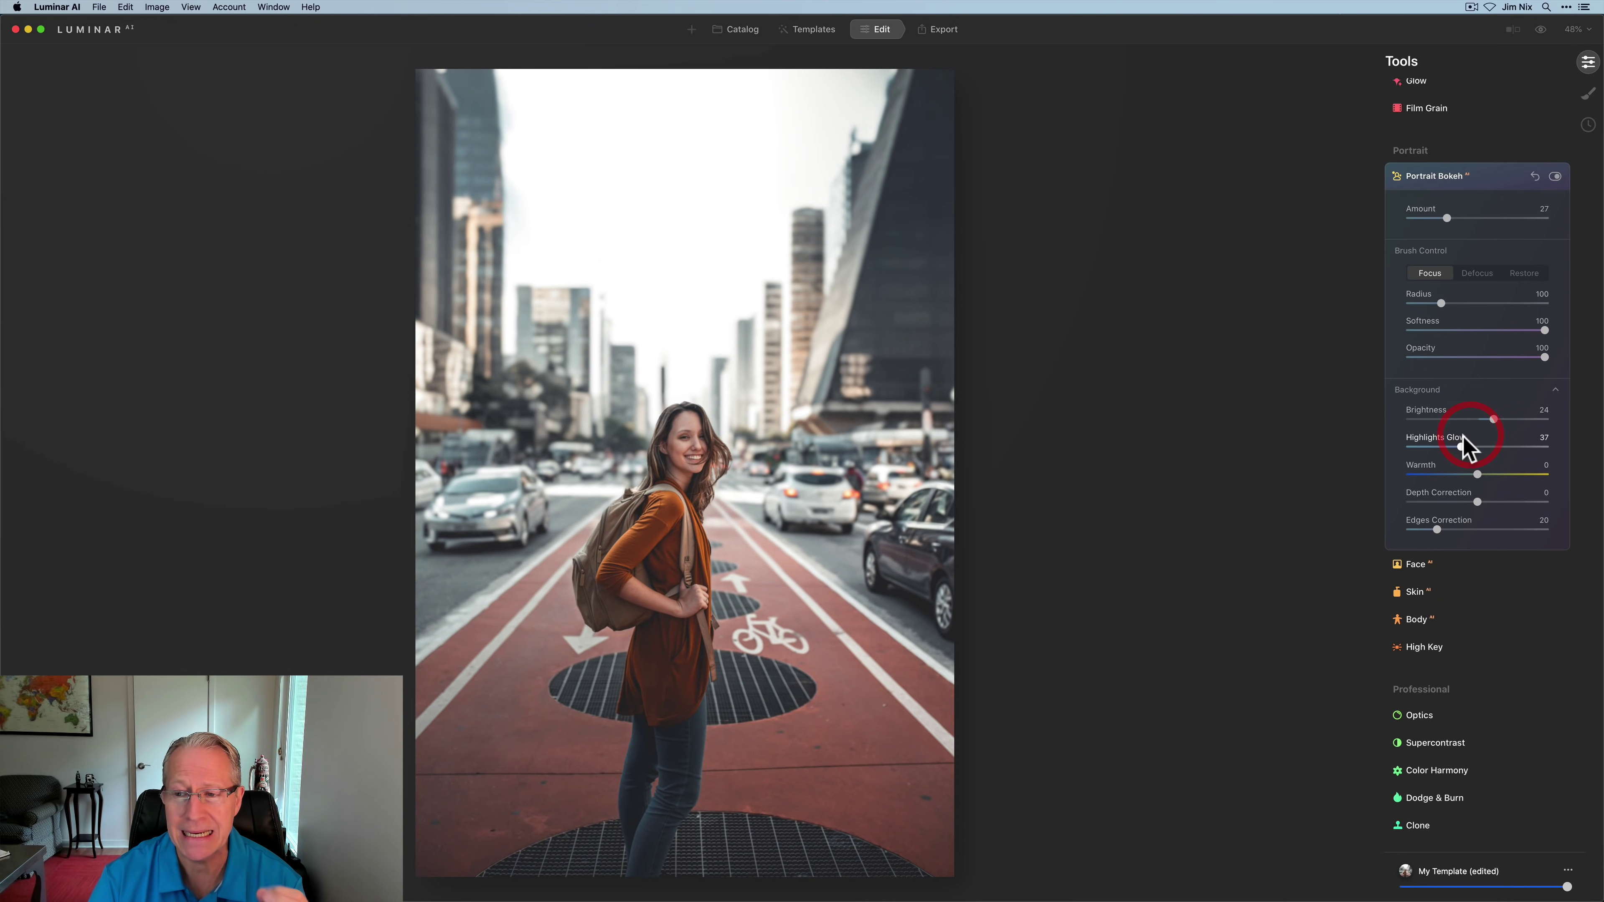
- Set the bokeh background's Warmth to -7 and Depth Correction to 1, and close the tool
mouse_move(1477, 474)
left_mouse_down()
mouse_move(1509, 472)
mouse_move(1454, 472)
mouse_move(1472, 473)
left_mouse_up()
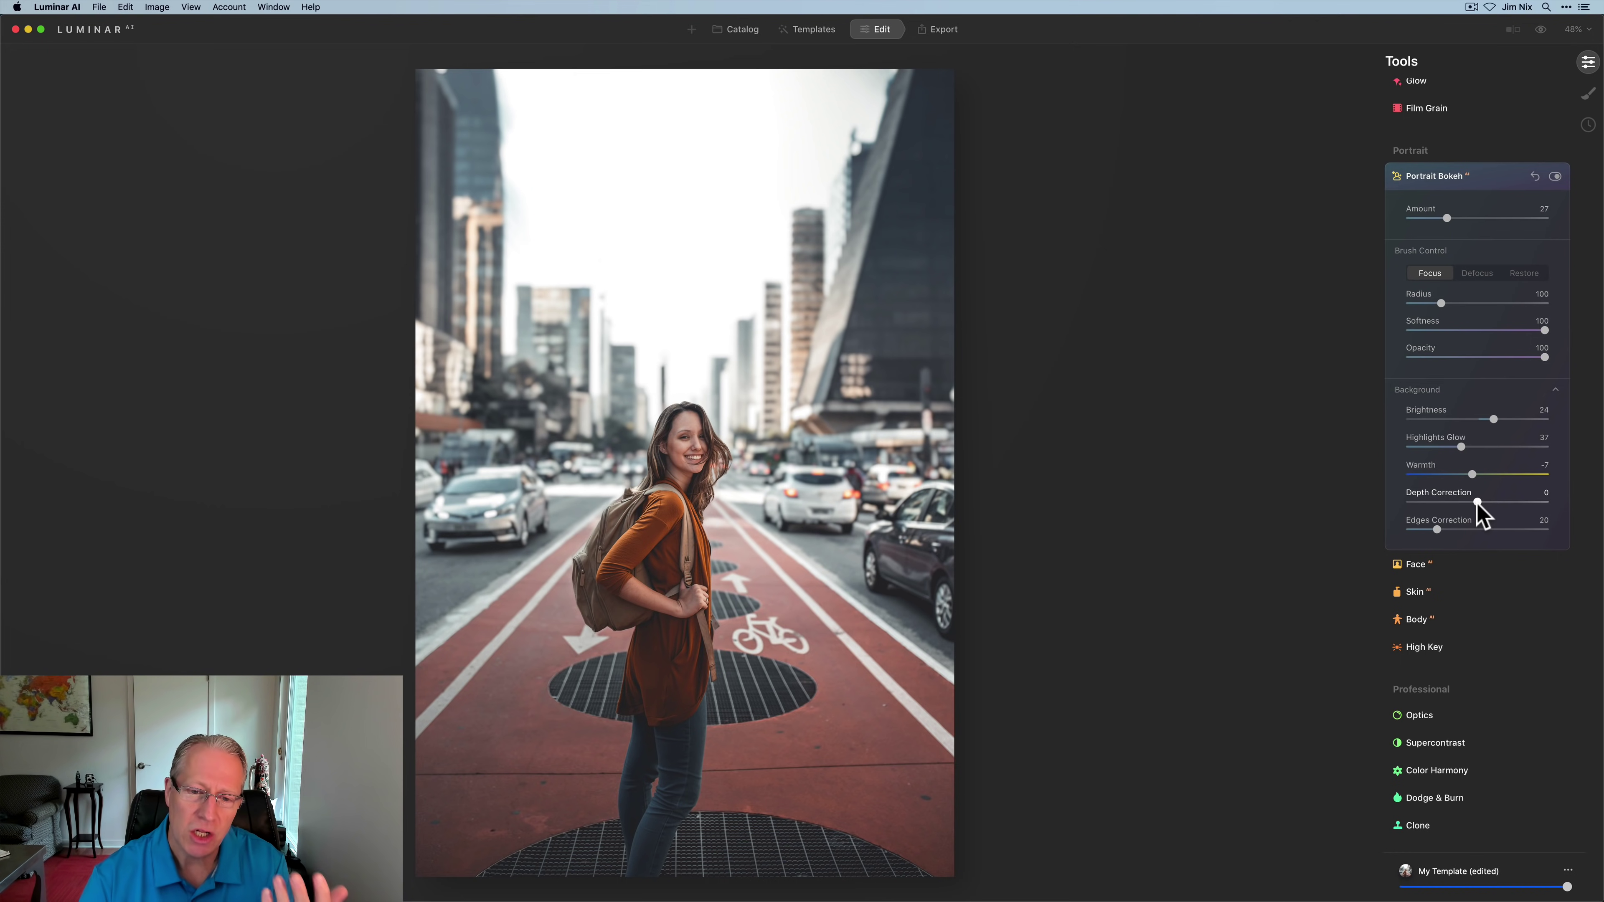
mouse_move(1477, 503)
left_mouse_down()
mouse_move(1382, 489)
mouse_move(1507, 480)
mouse_move(1480, 481)
left_mouse_up()
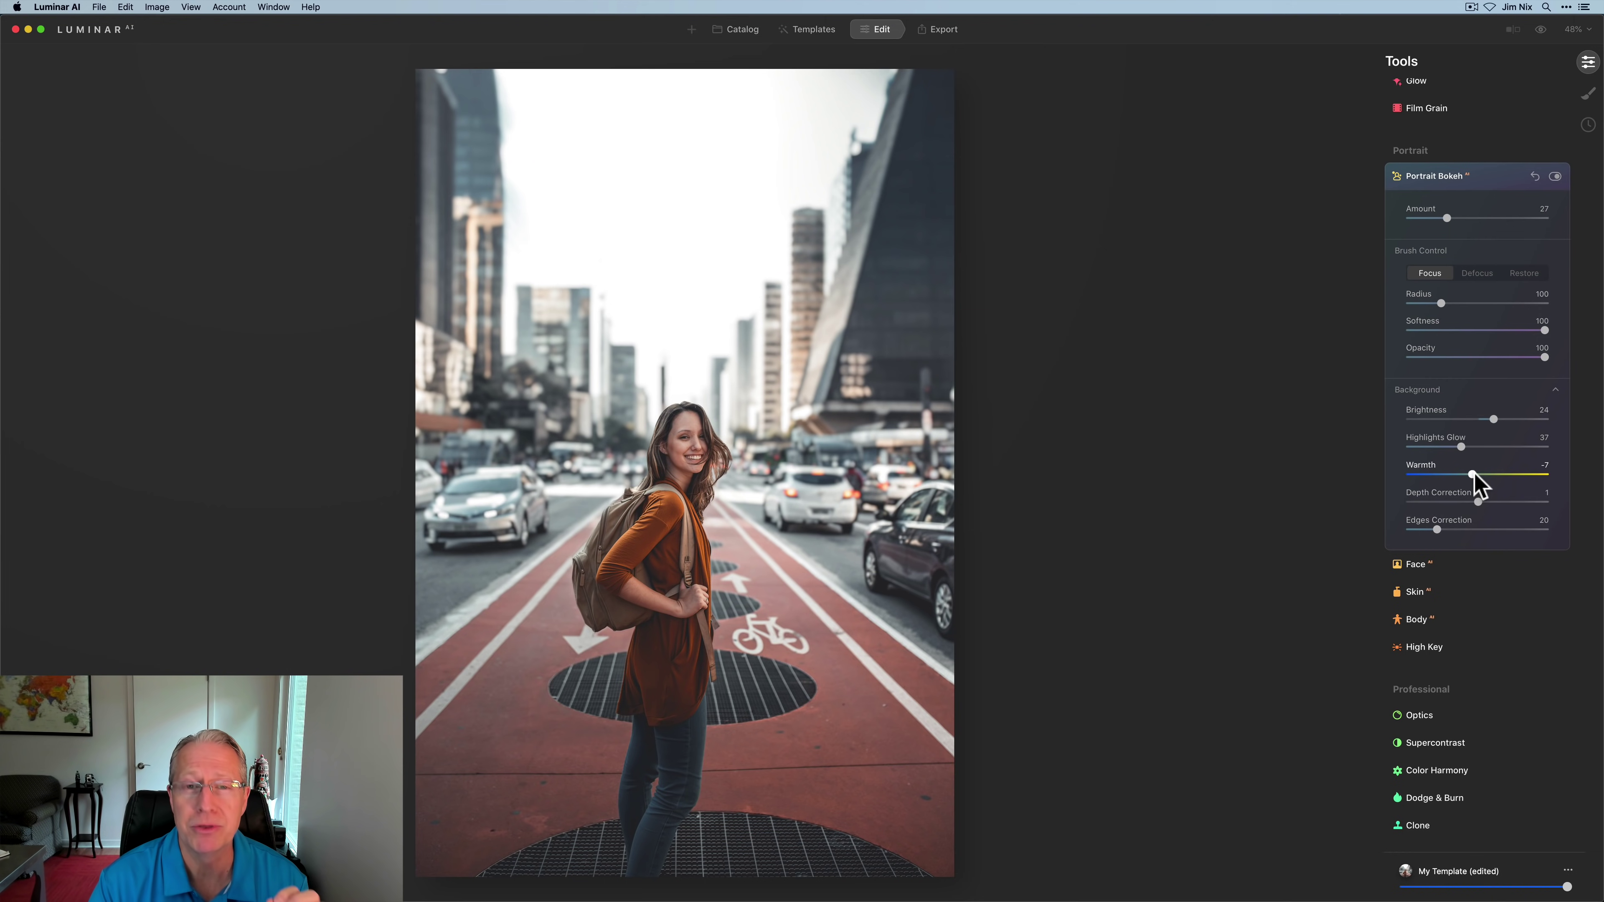
scroll(1522, 331, "up", 2)
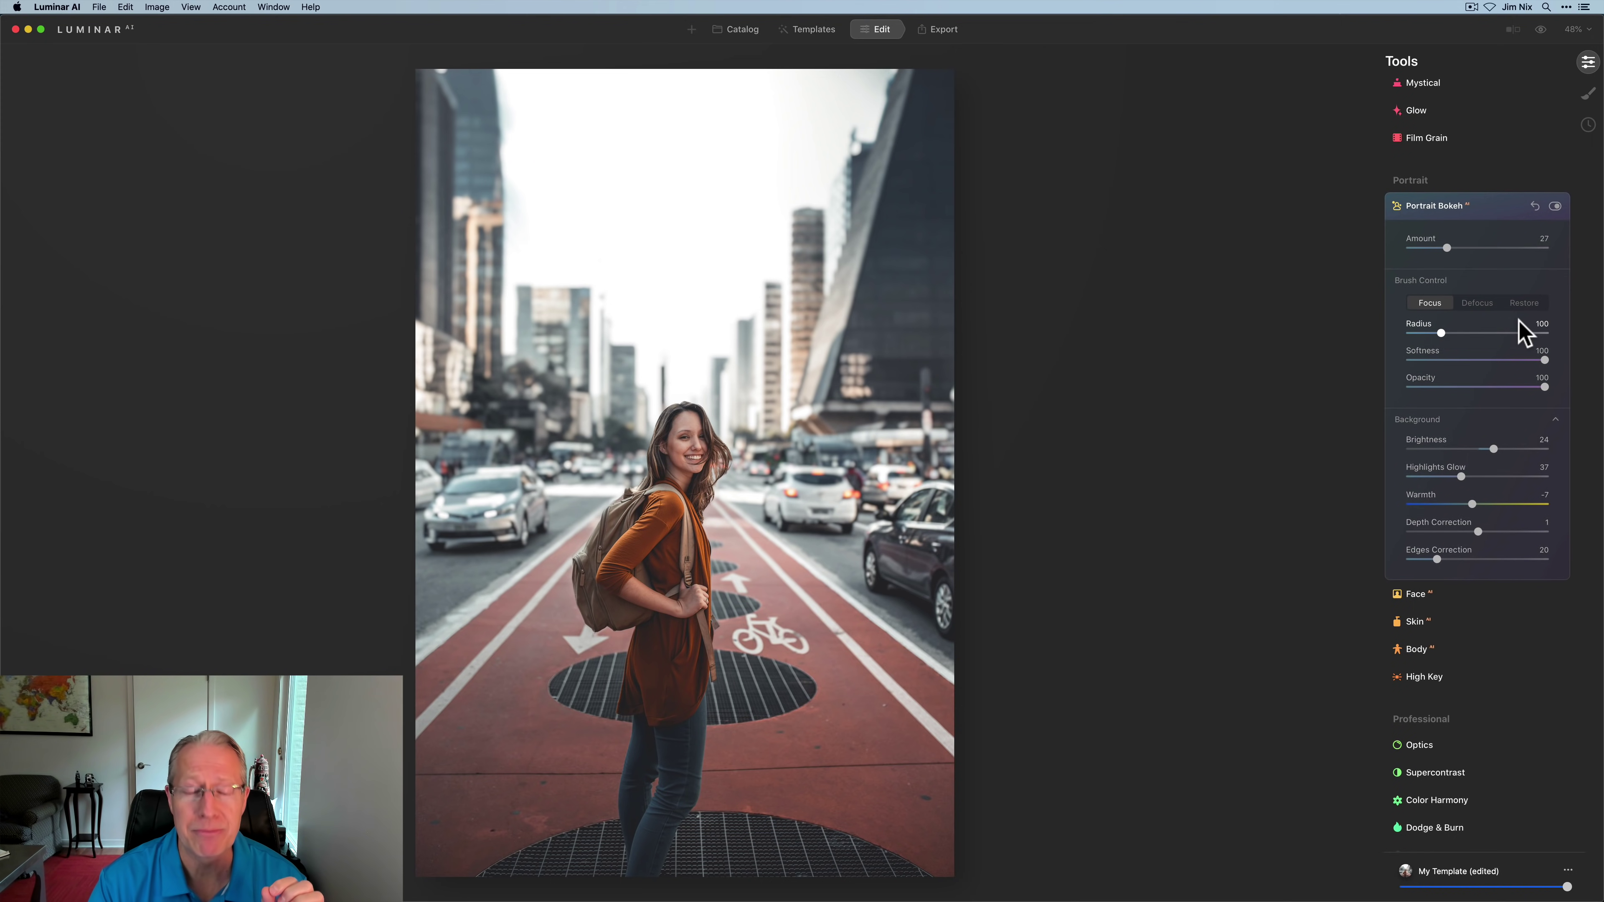
scroll(1521, 332, "up", 1)
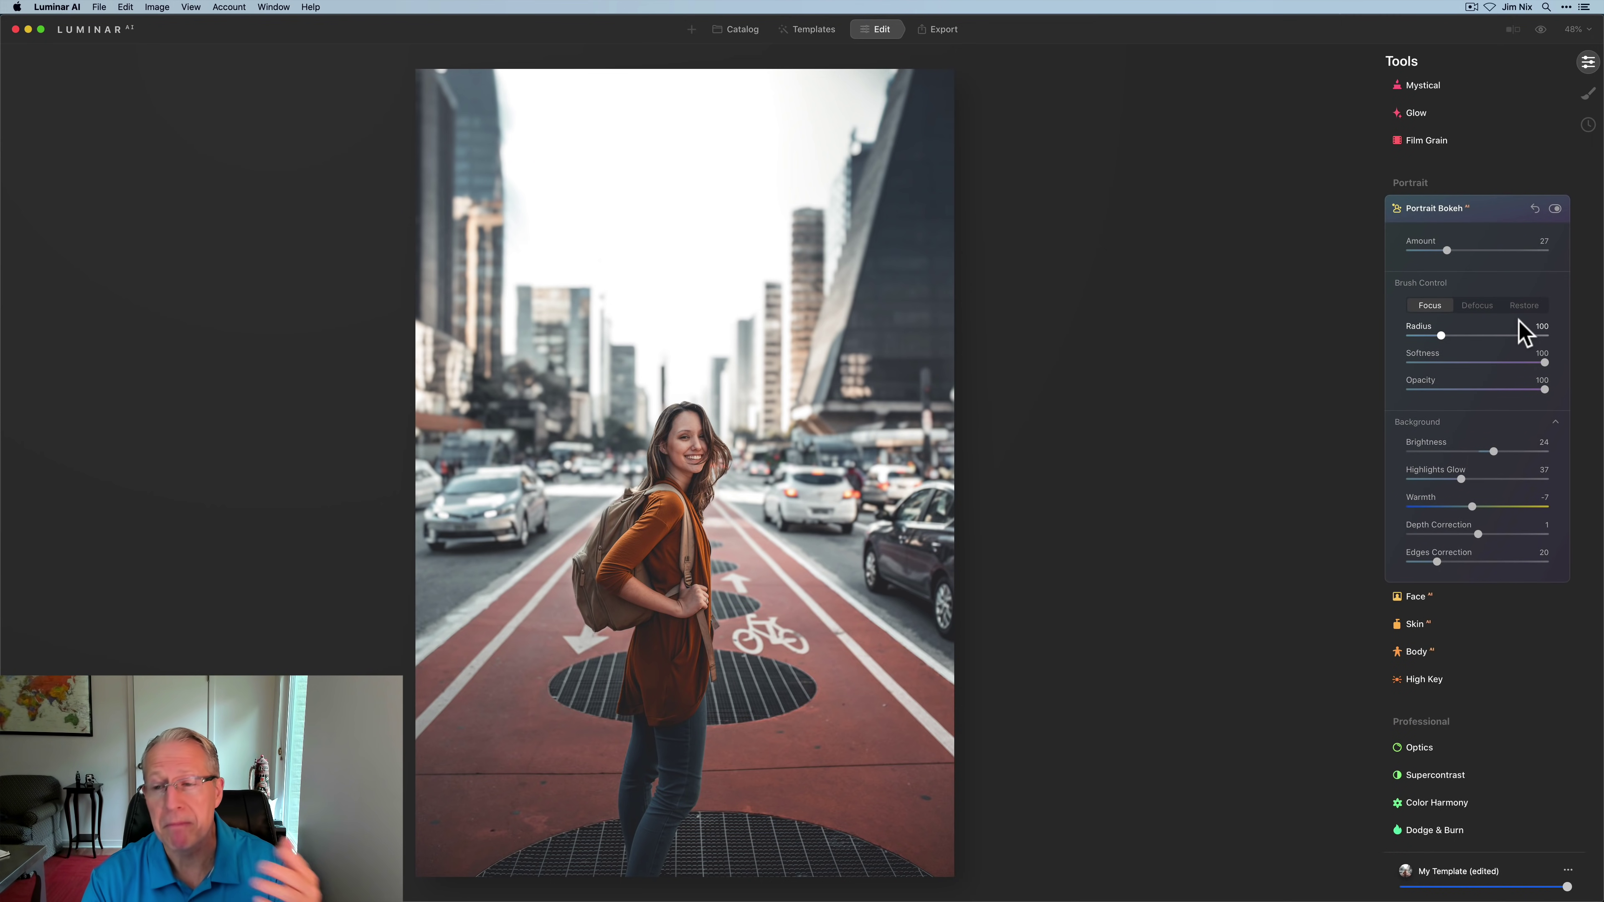
scroll(1521, 332, "up", 5)
left_click(1497, 358)
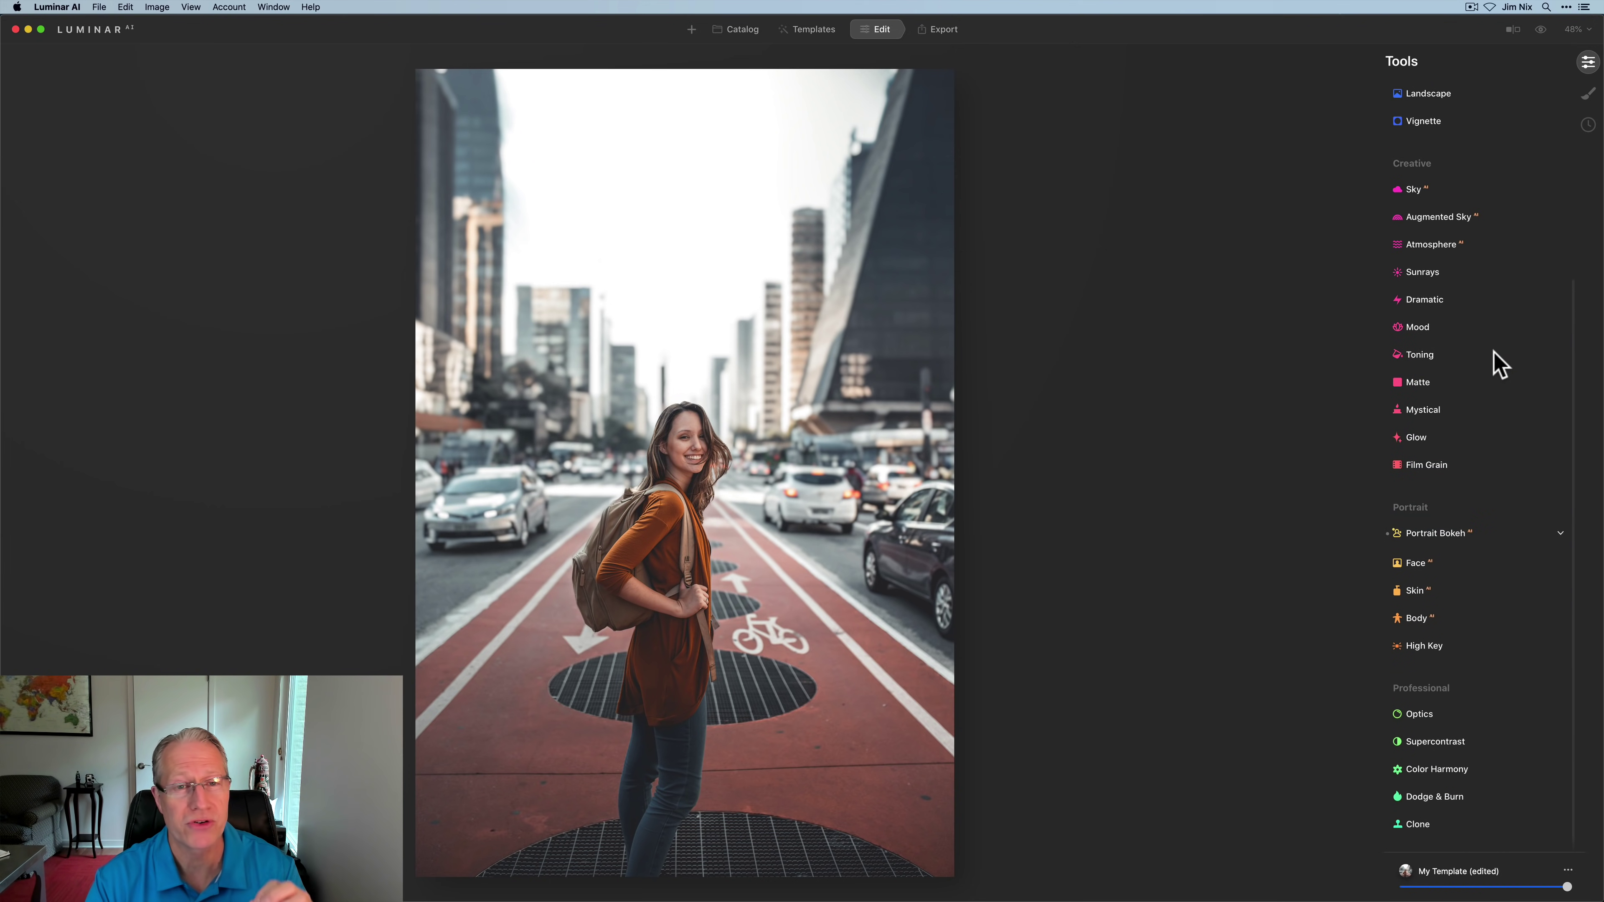
- Replace the blank white sky with a grey-cloud Dramatic Sky preset using Sky AI
scroll(1494, 354, "up", 3)
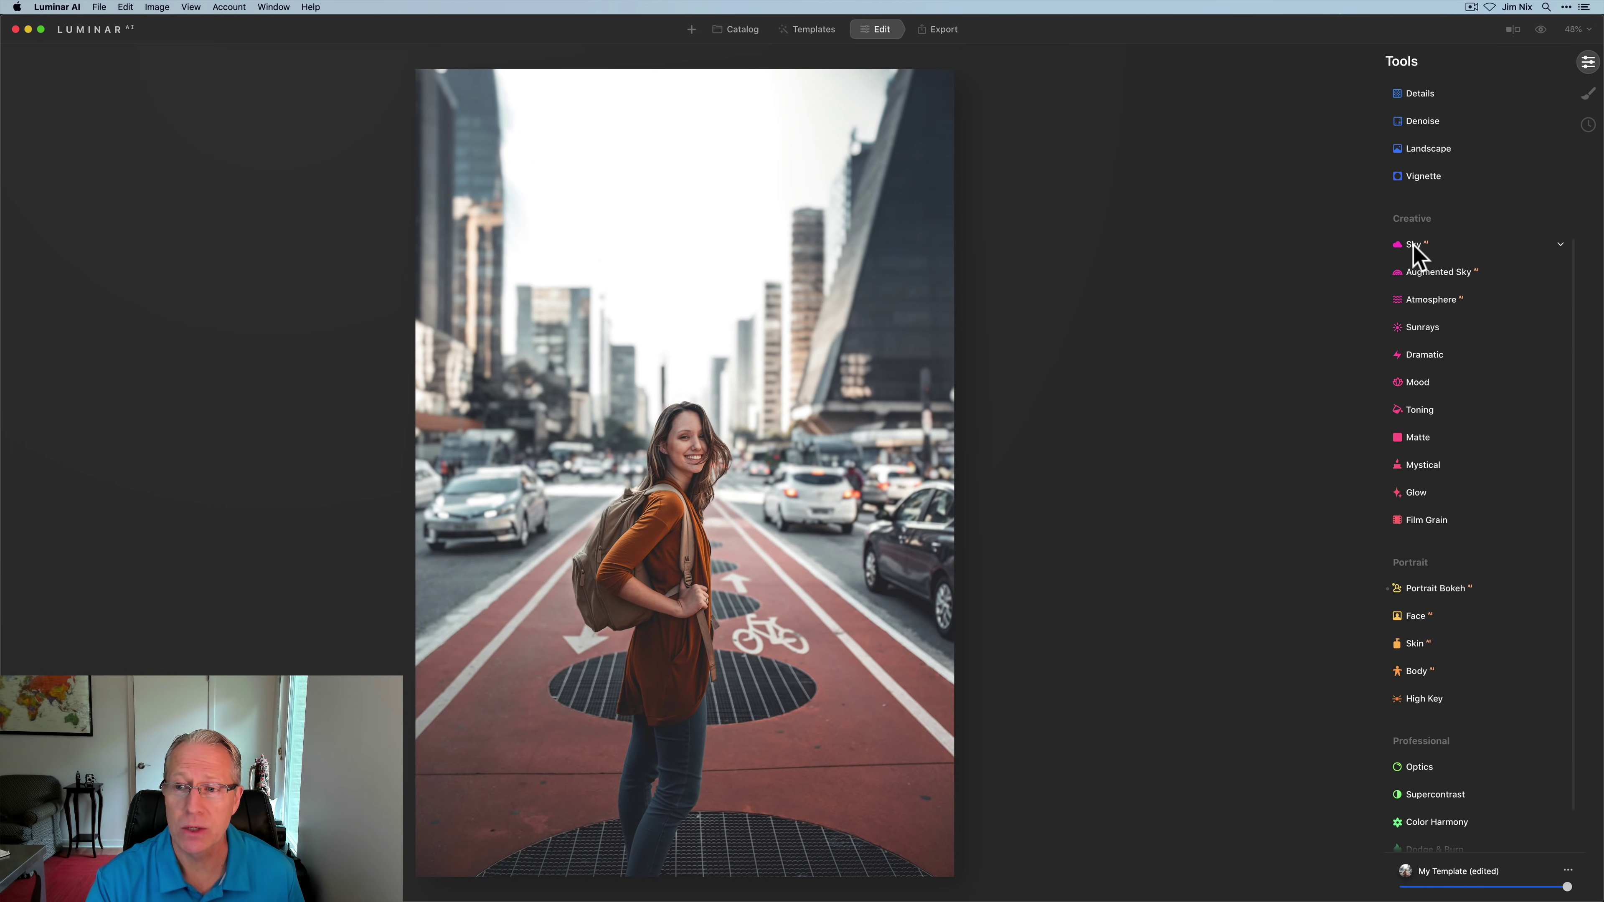
left_click(1413, 248)
left_click(1449, 301)
scroll(1481, 425, "down", 1)
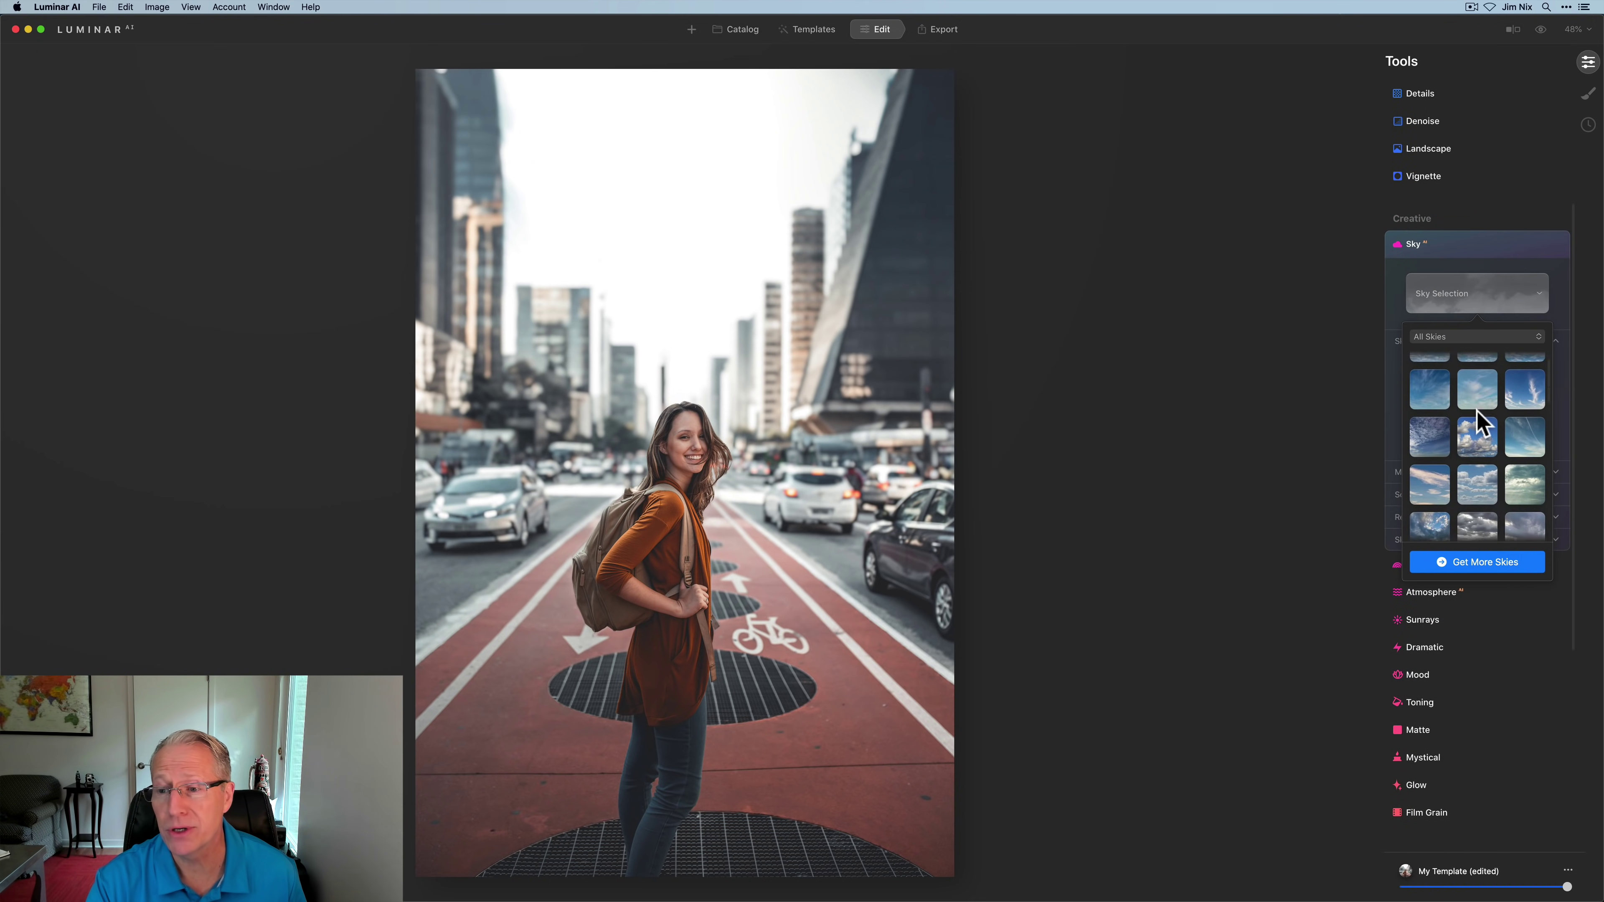
scroll(1477, 424, "down", 4)
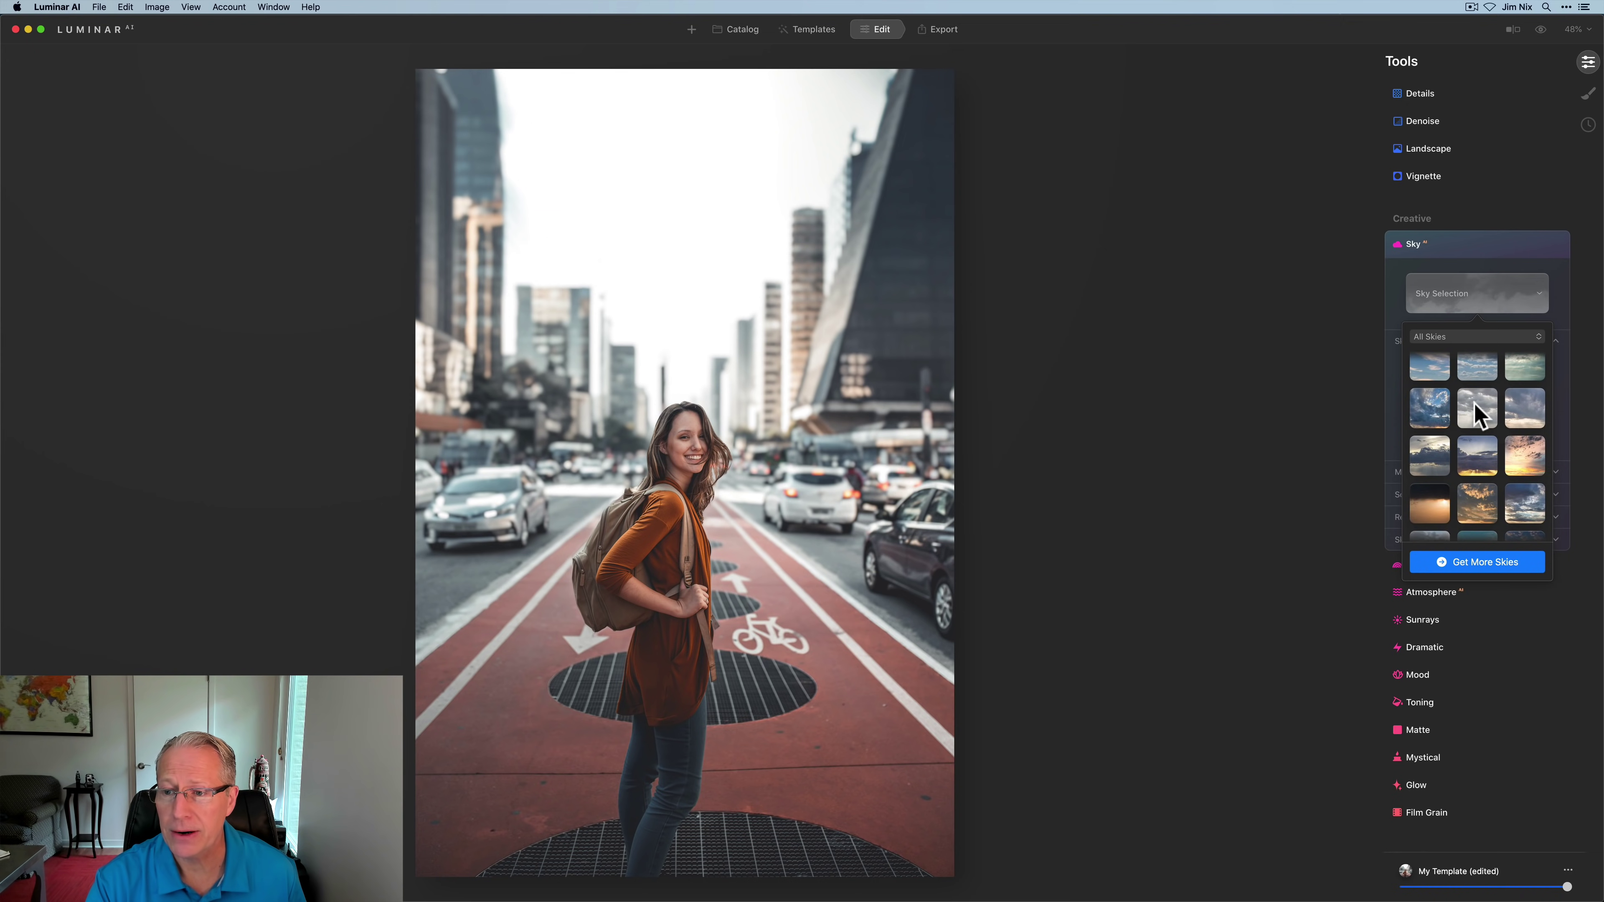
left_click(1478, 410)
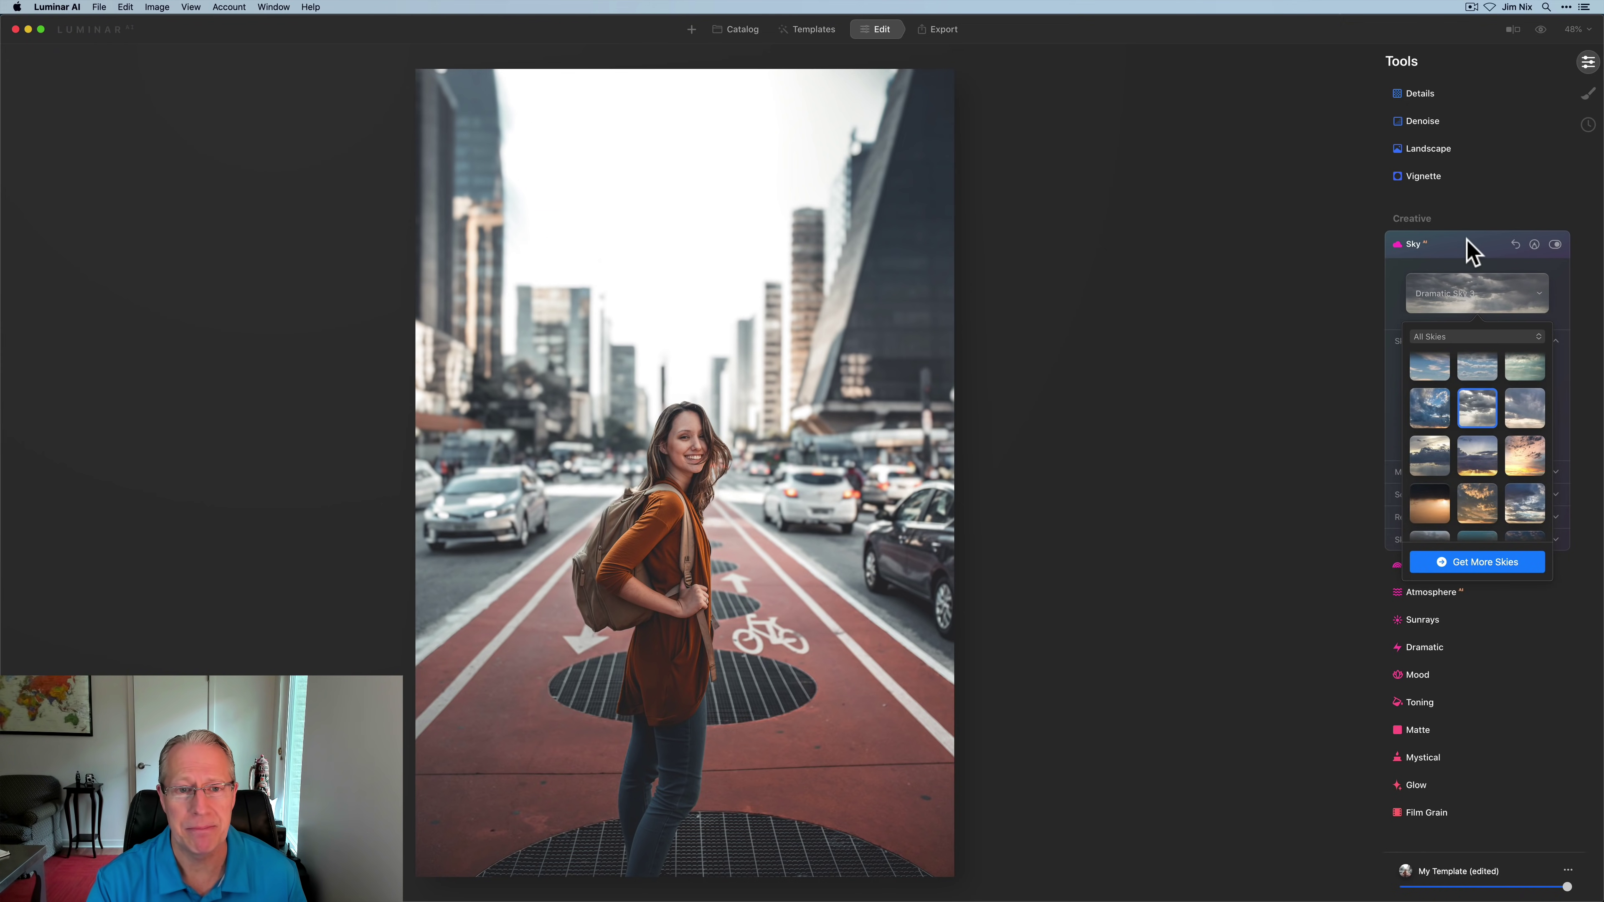
left_click(1466, 252)
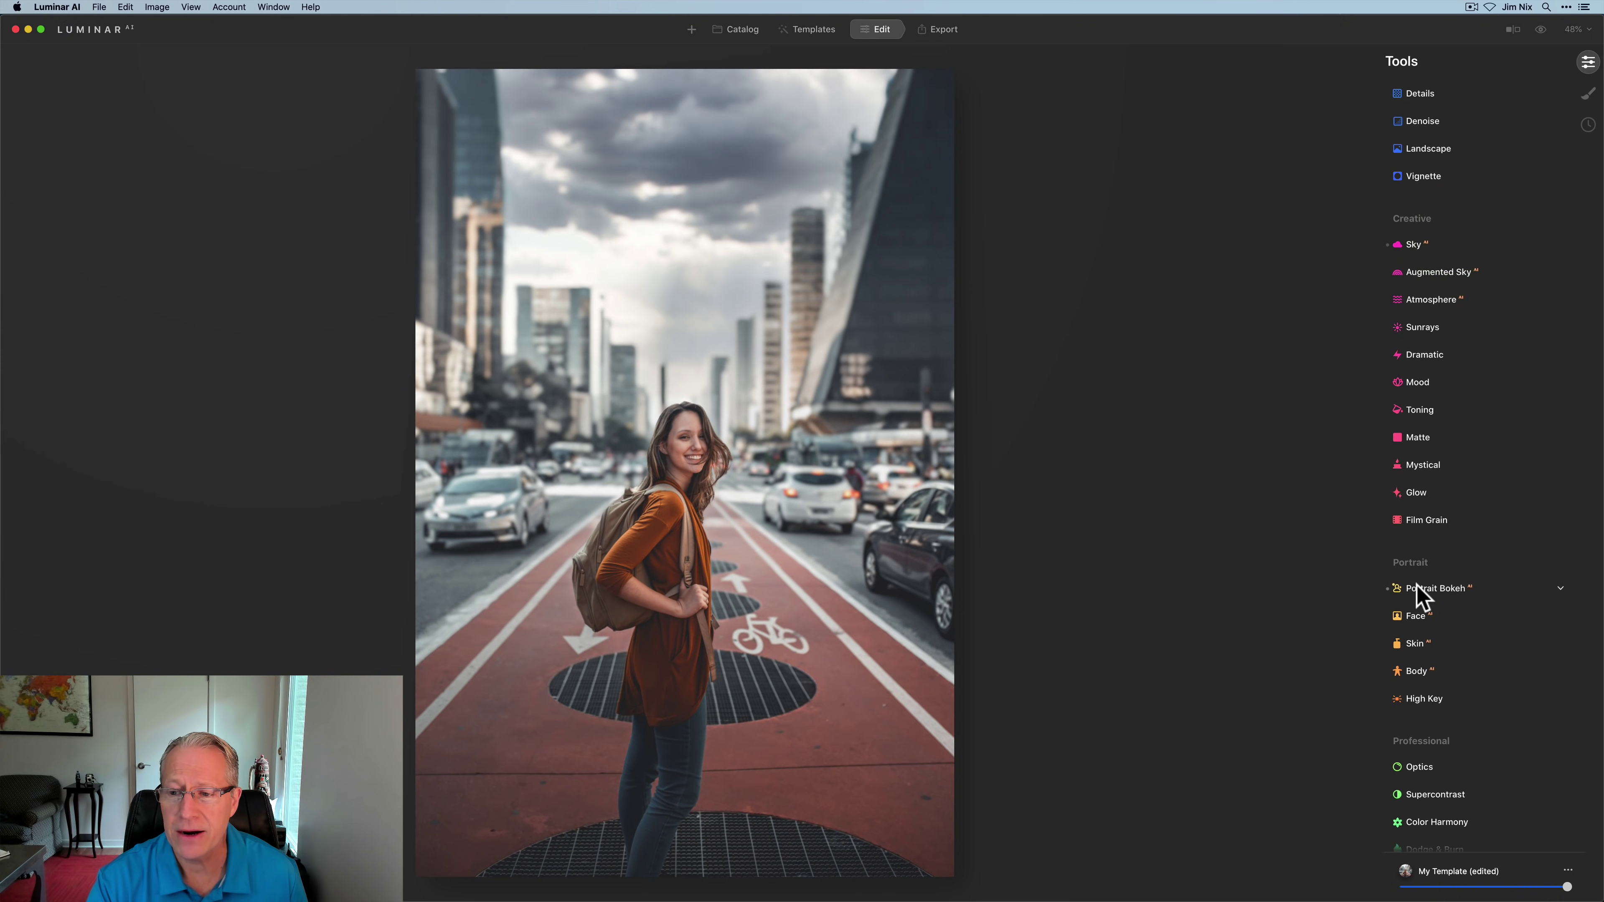
- Strengthen Portrait Bokeh to an amount of 39, with background Brightness 40 and Warmth -30
left_click(1429, 590)
scroll(1432, 598, "down", 5)
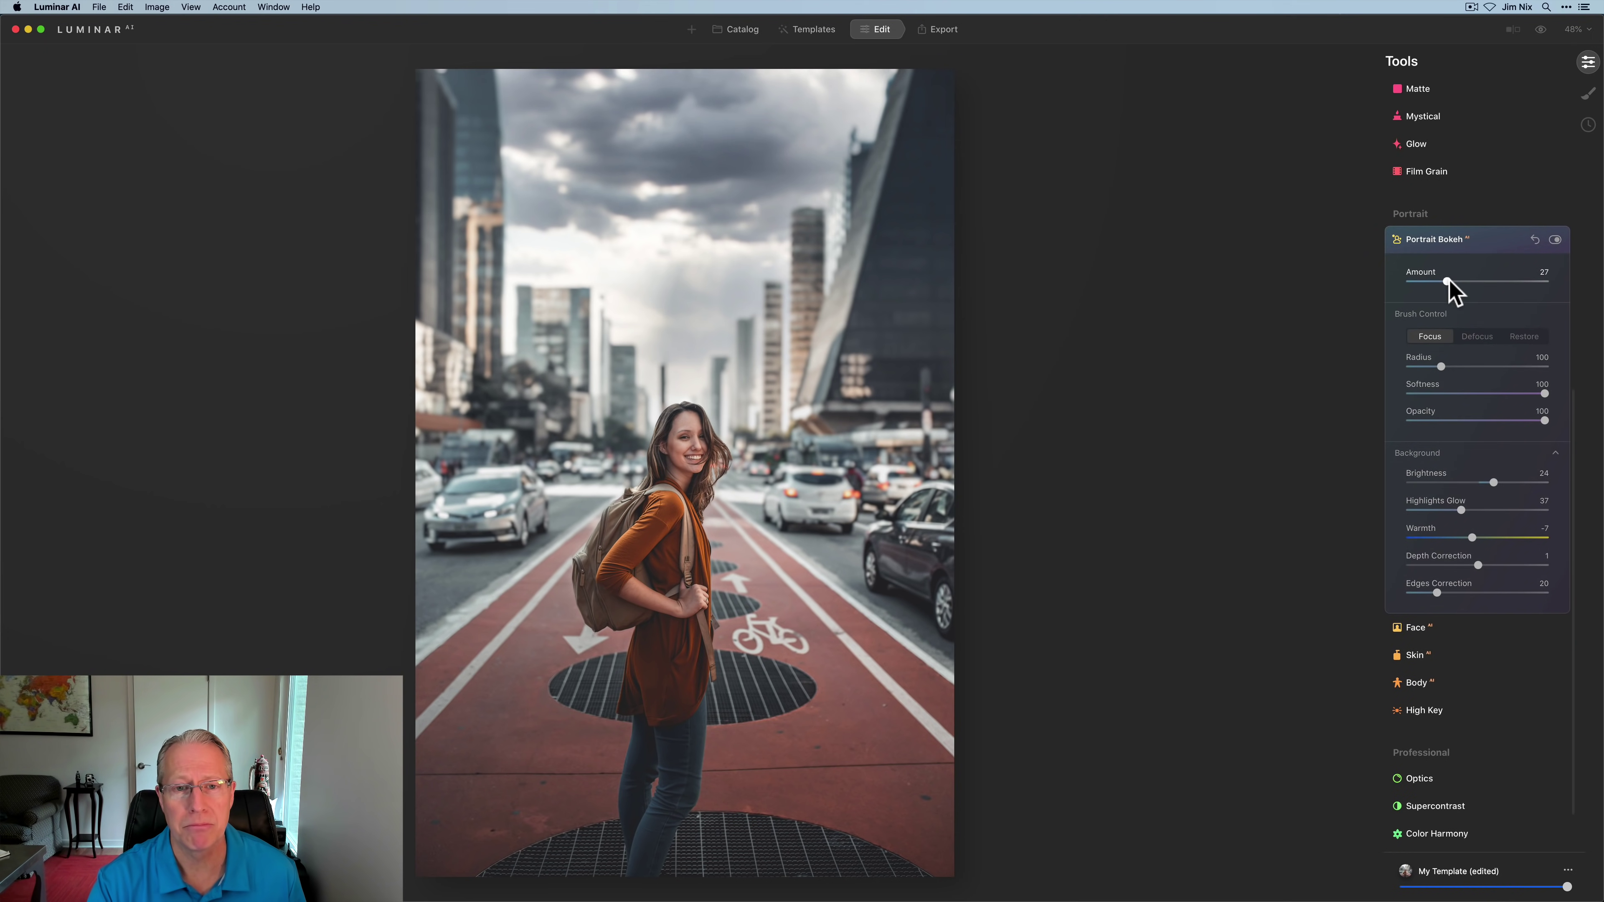
left_click_drag(1448, 281, 1475, 280)
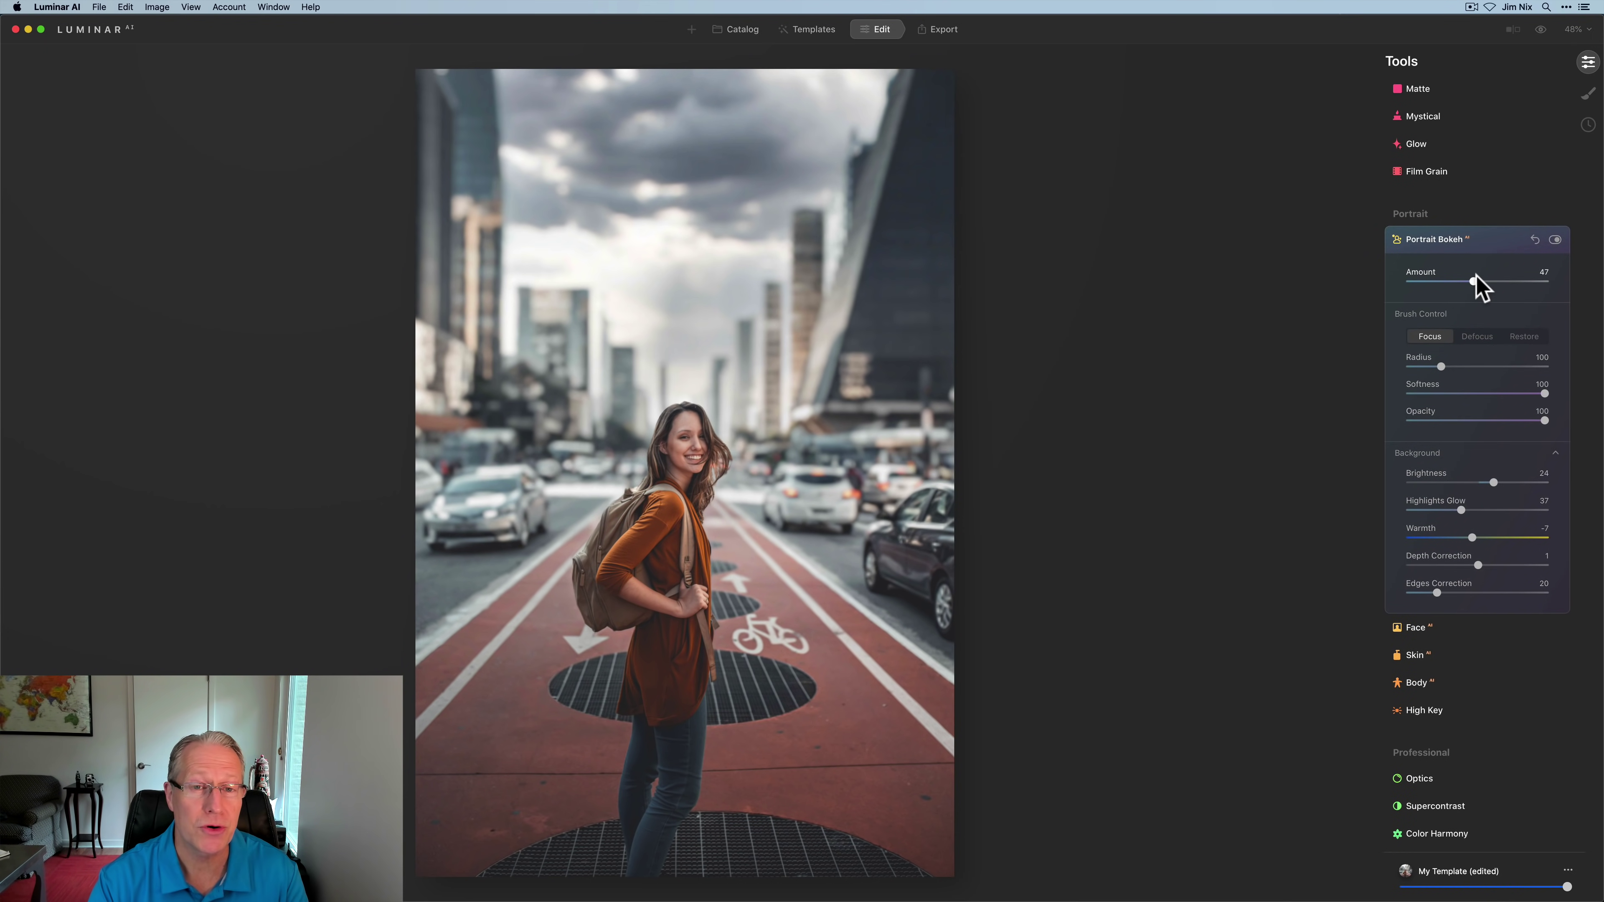
left_click_drag(1485, 272, 1466, 280)
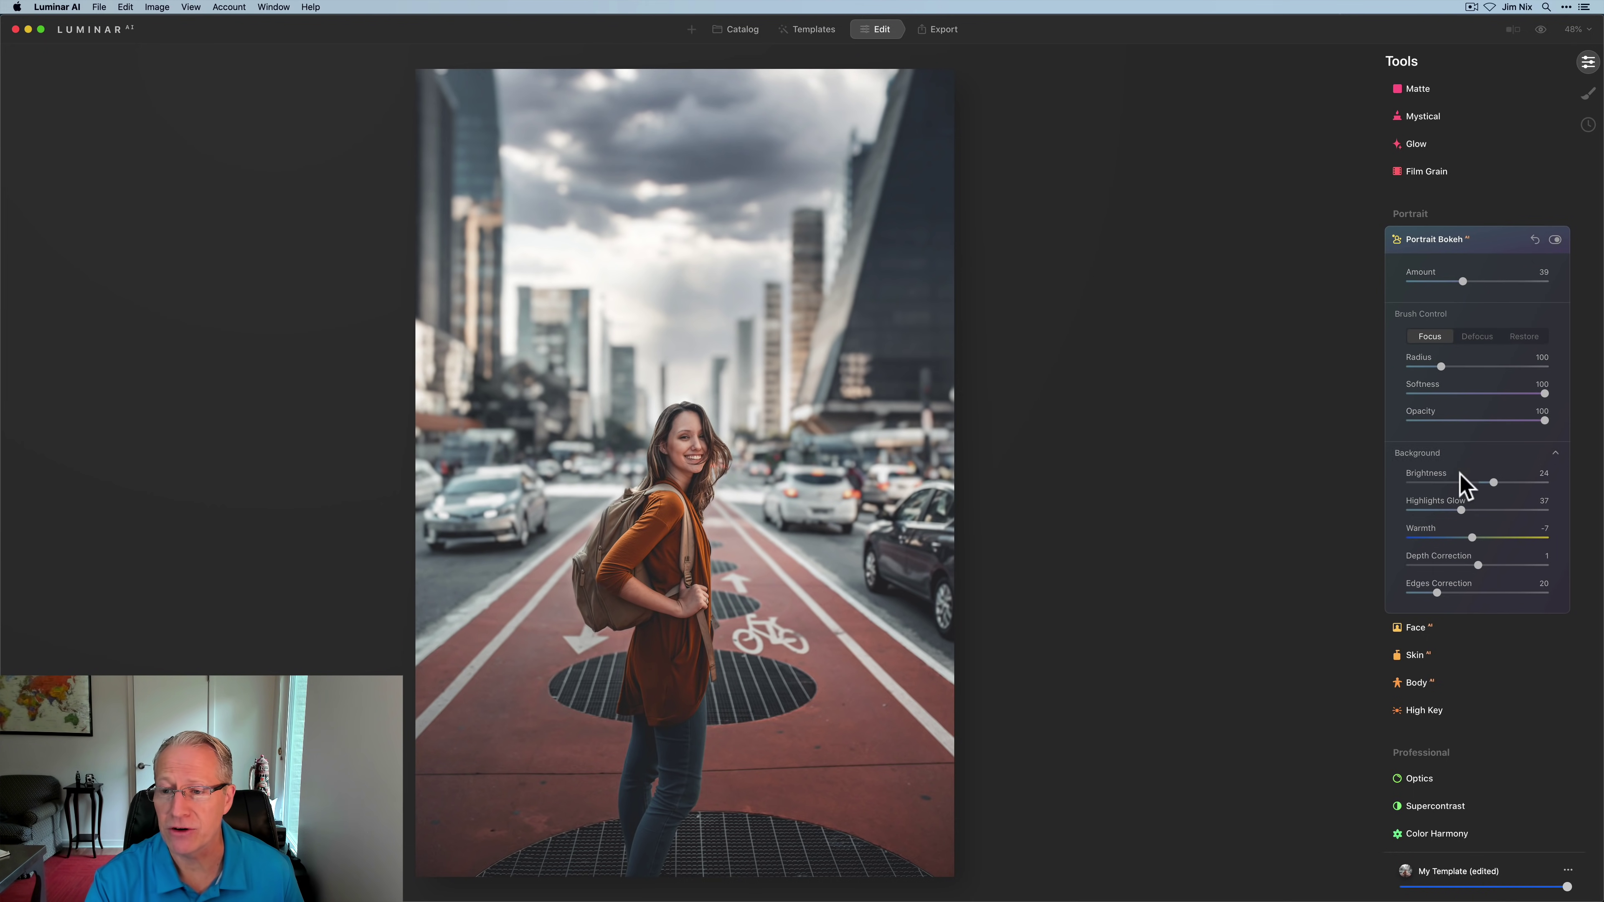
left_click_drag(1494, 483, 1505, 483)
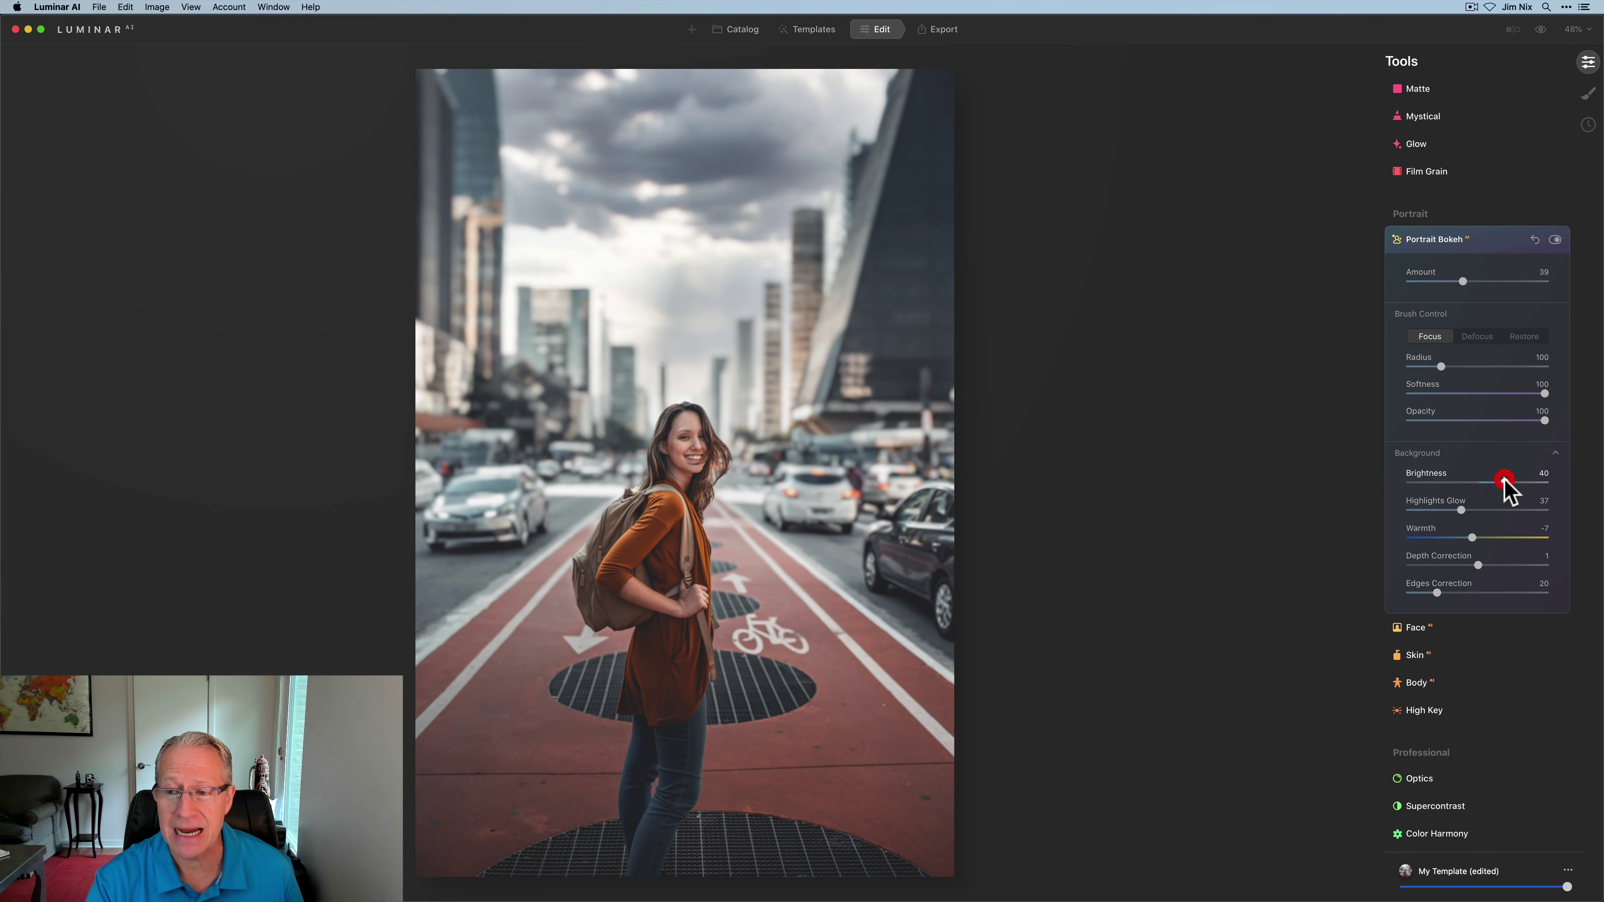
mouse_move(1472, 538)
left_mouse_down()
mouse_move(1434, 537)
mouse_move(1457, 538)
left_mouse_up()
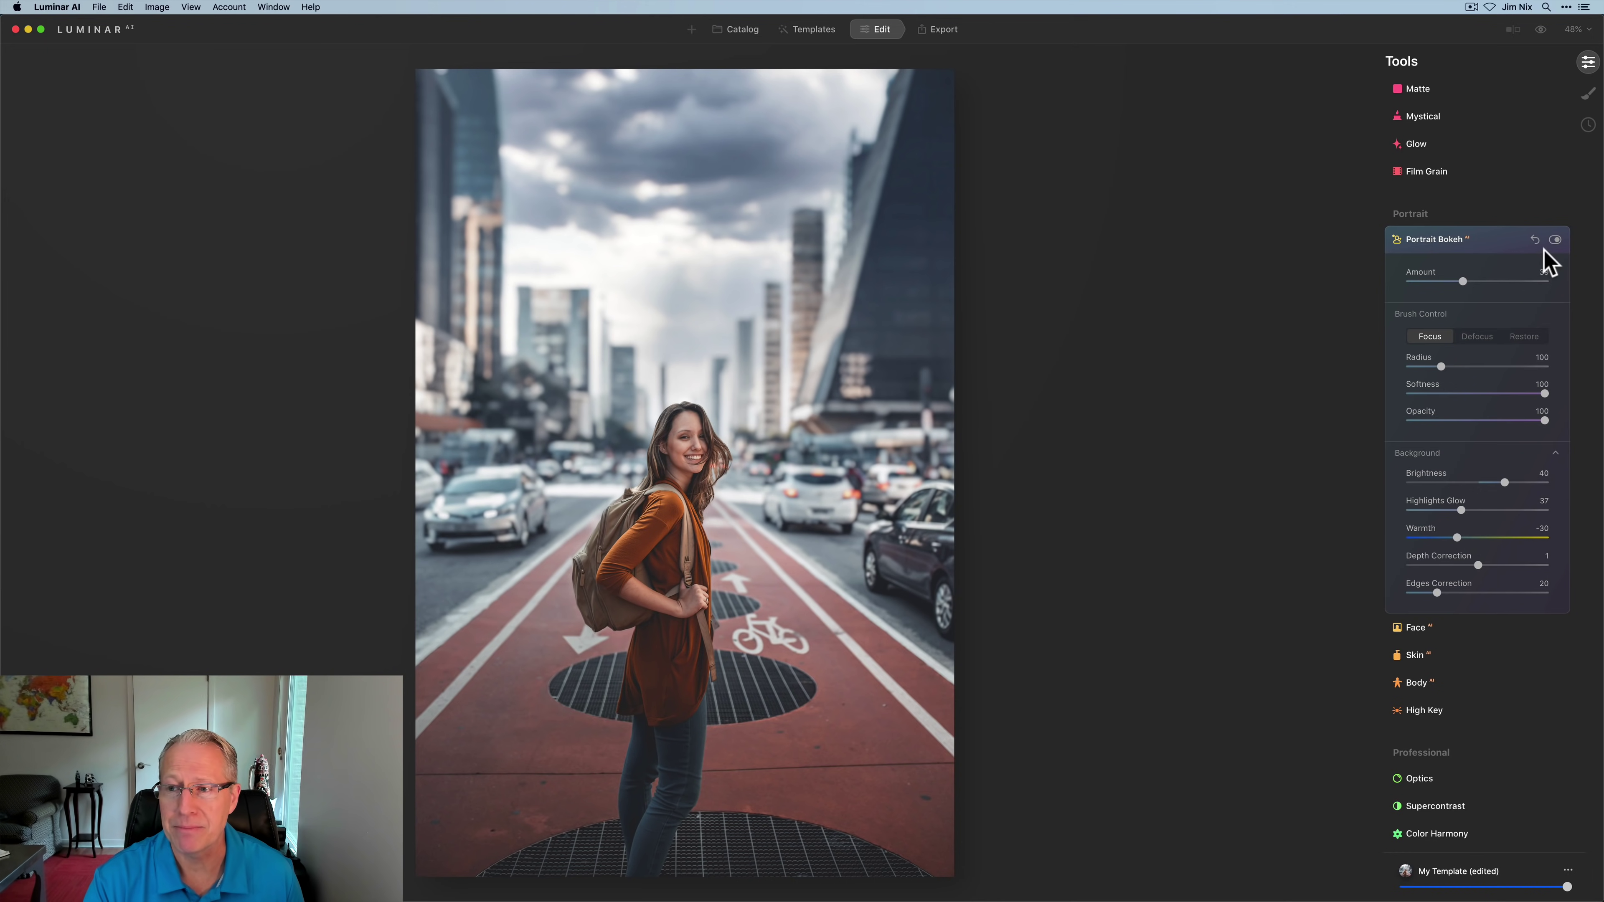
- Compare the photo without and with the Portrait Bokeh effect
left_click(1554, 240)
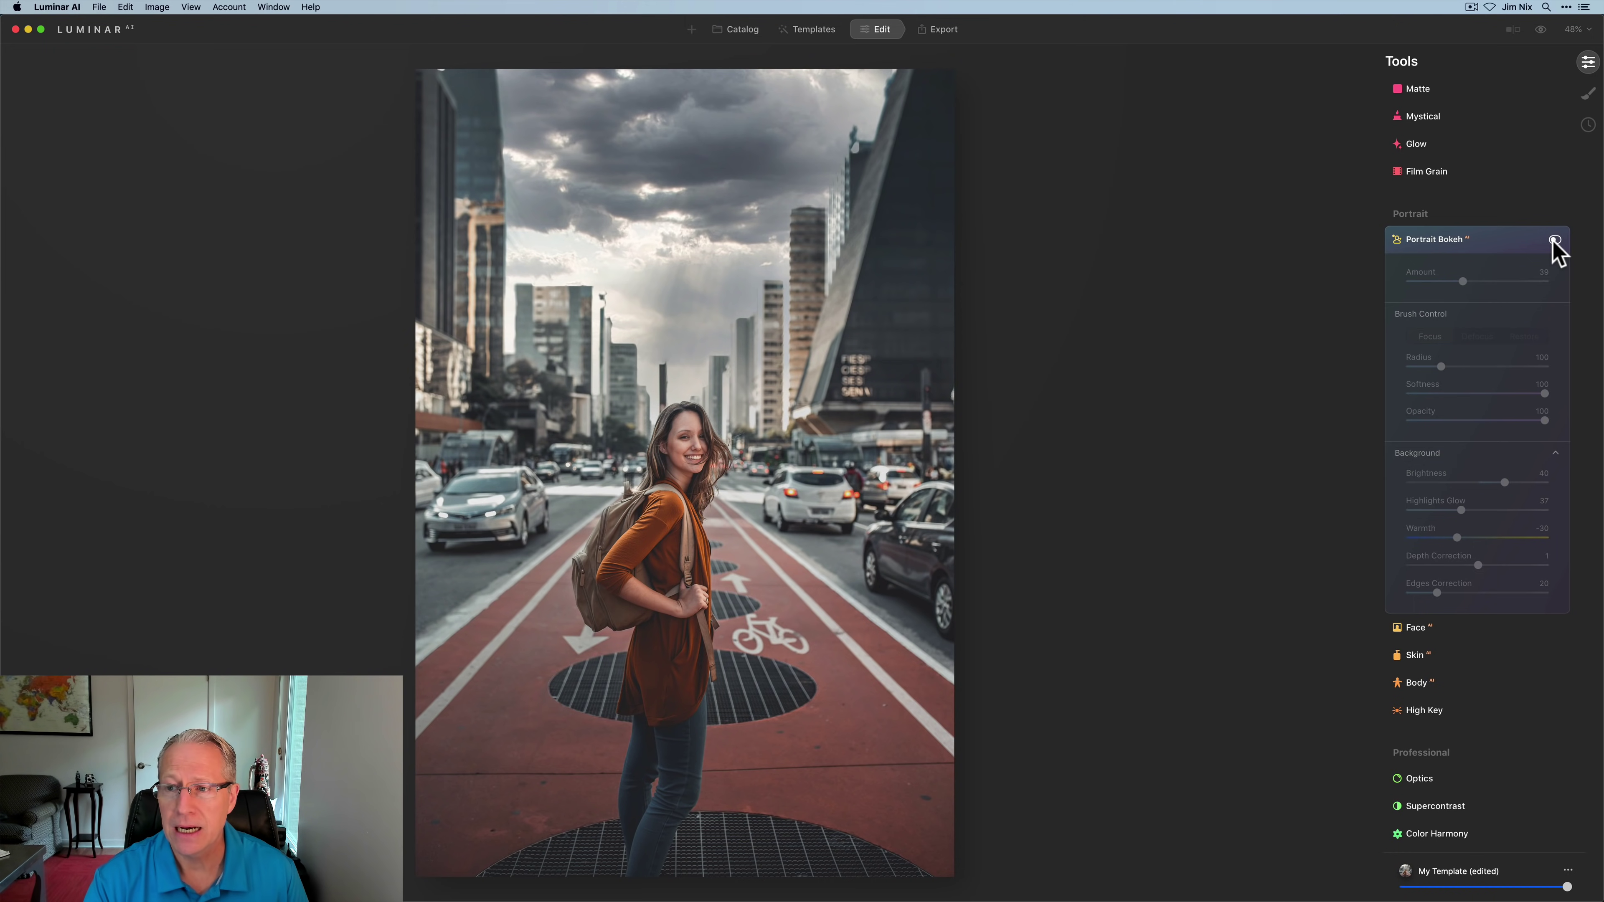
left_click(1555, 240)
scroll(1468, 272, "up", 6)
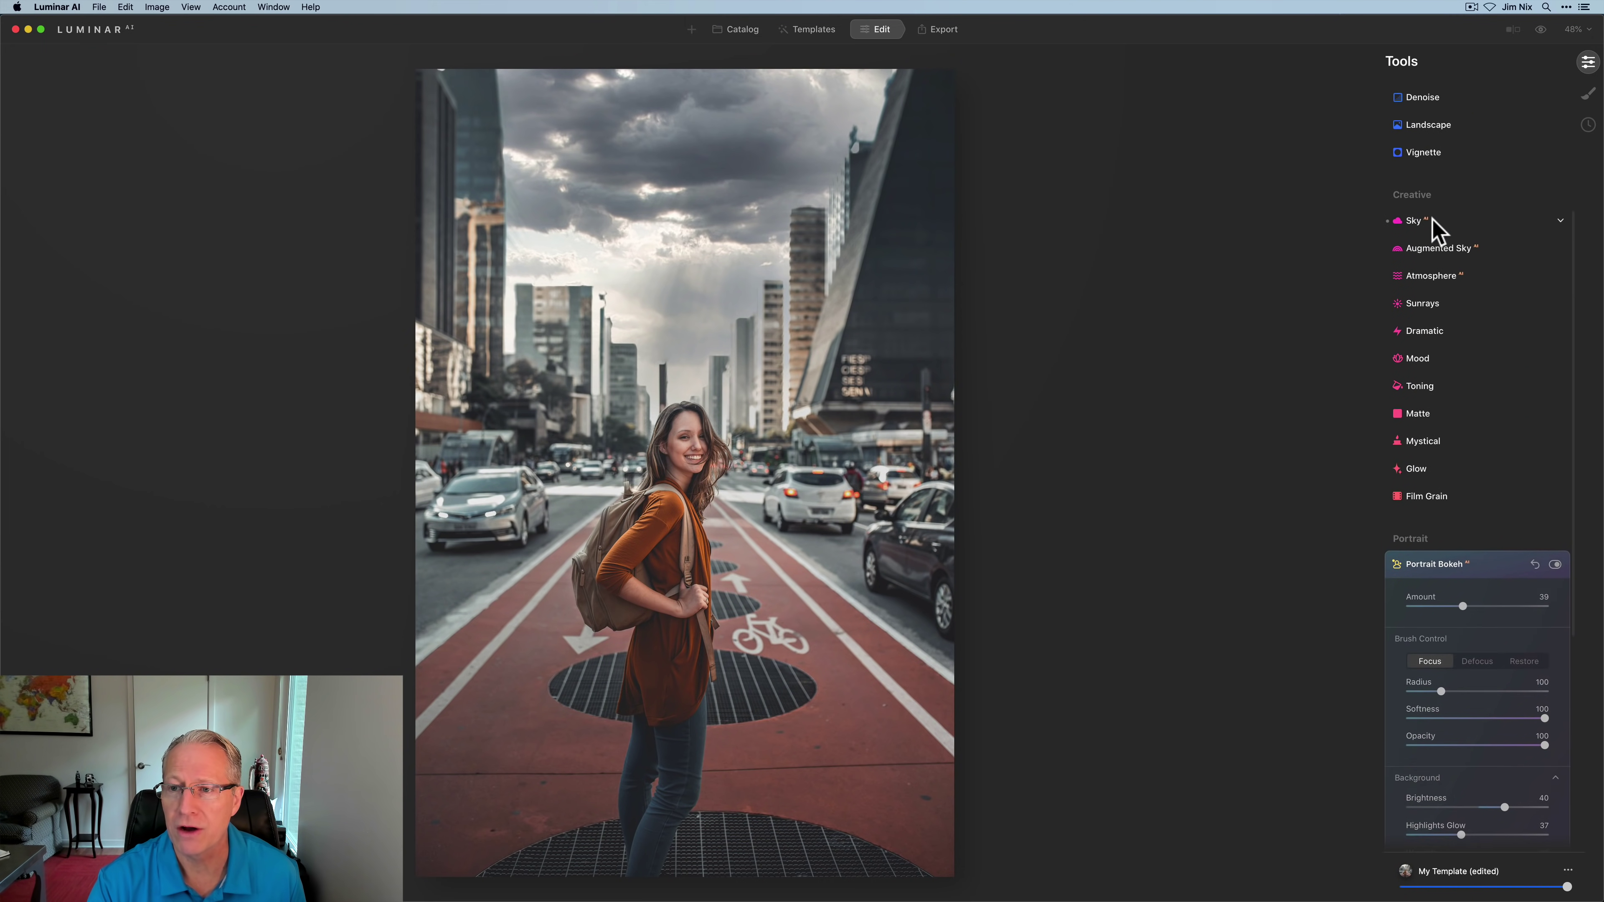
- Compare the original and edited street portrait, first in full and then with the split before/after view
left_click(1432, 222)
left_click(1437, 221)
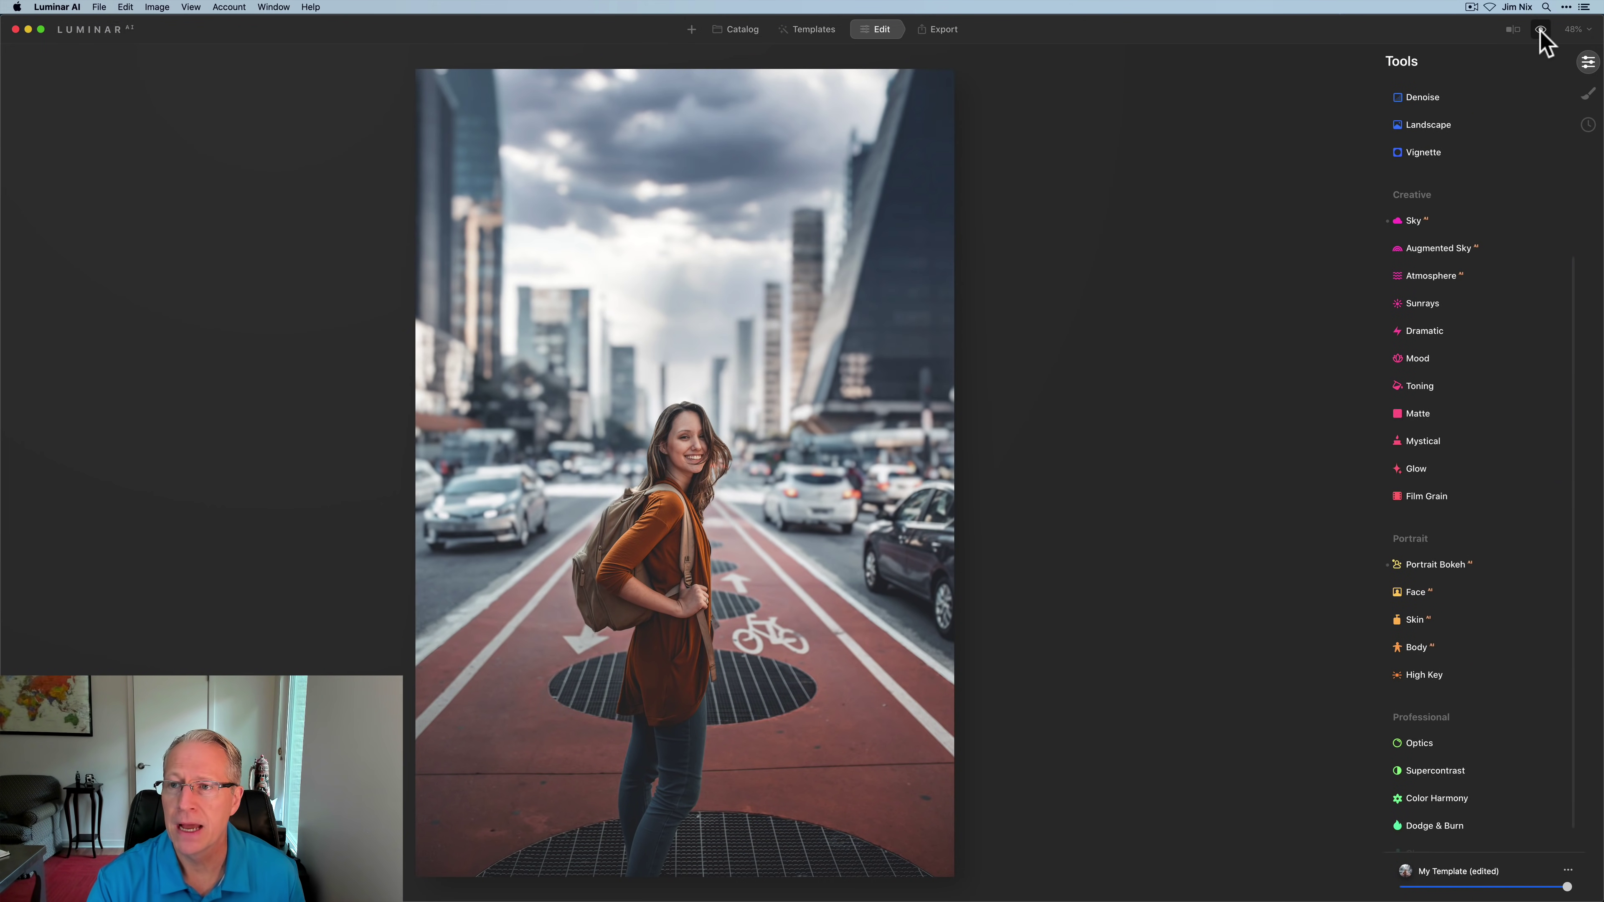
left_click(1541, 29)
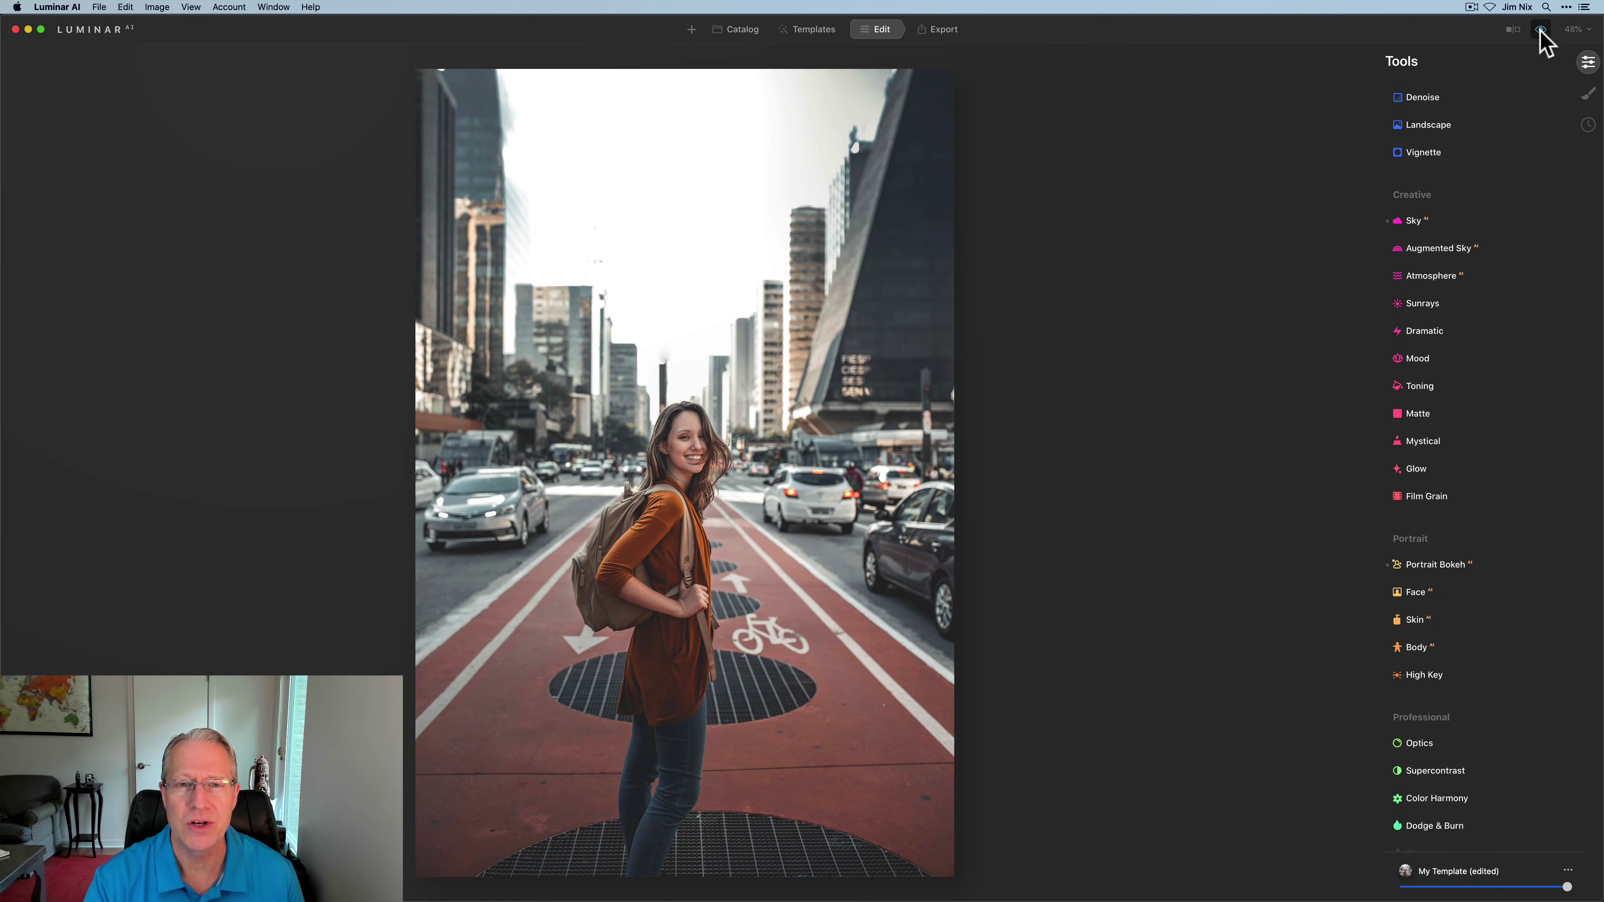
left_click(1541, 30)
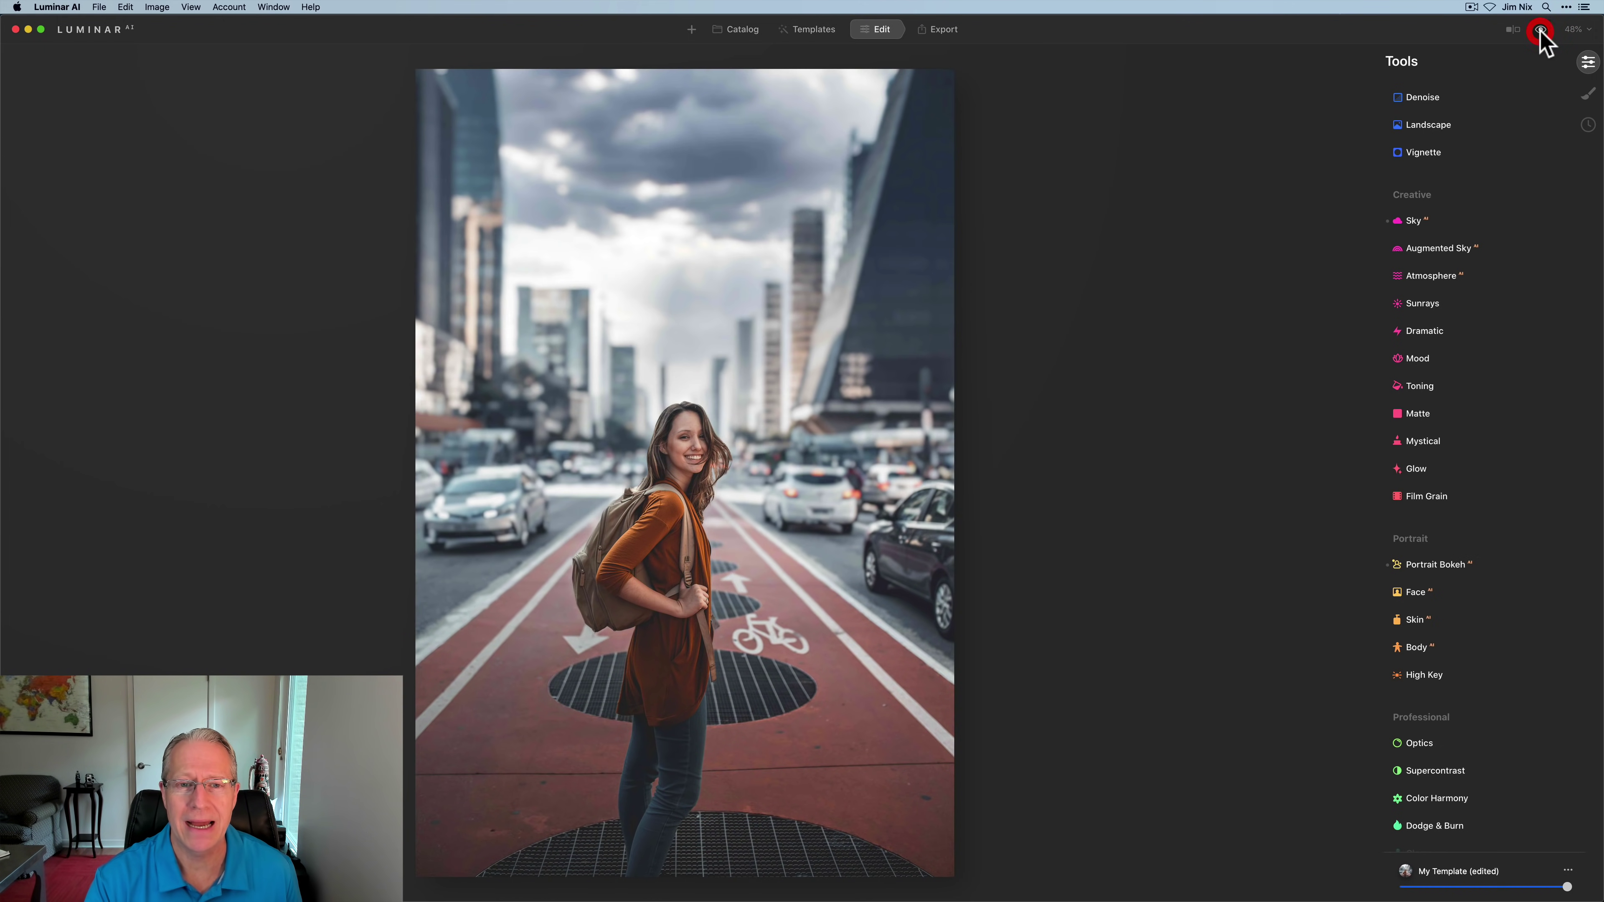
left_click(1512, 29)
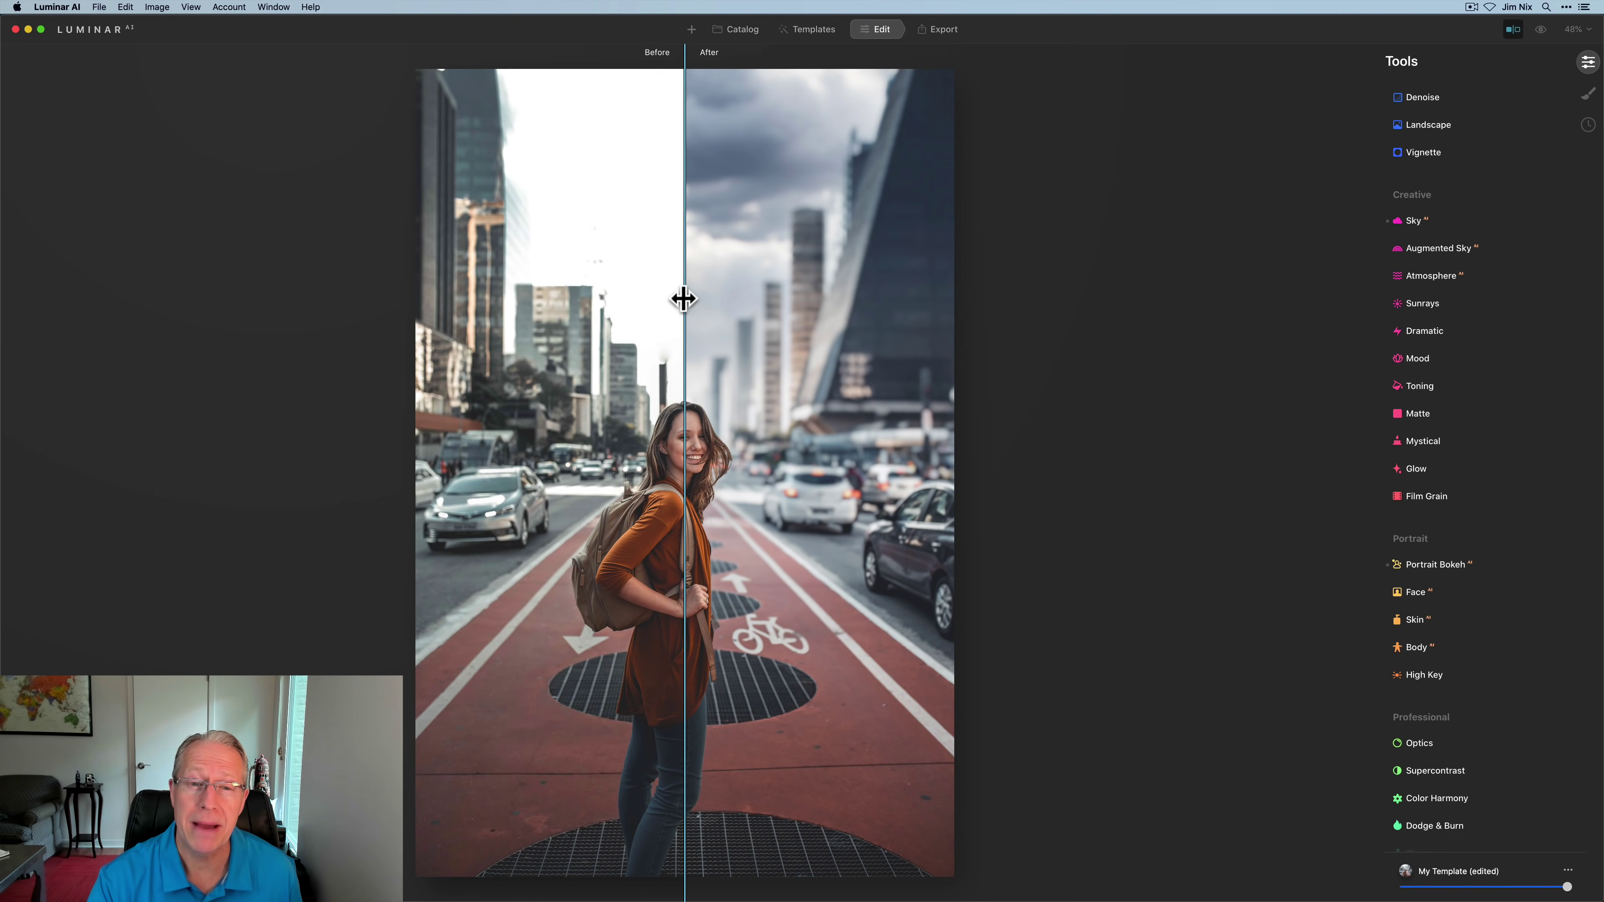
left_click_drag(680, 297, 561, 360)
left_click(1513, 29)
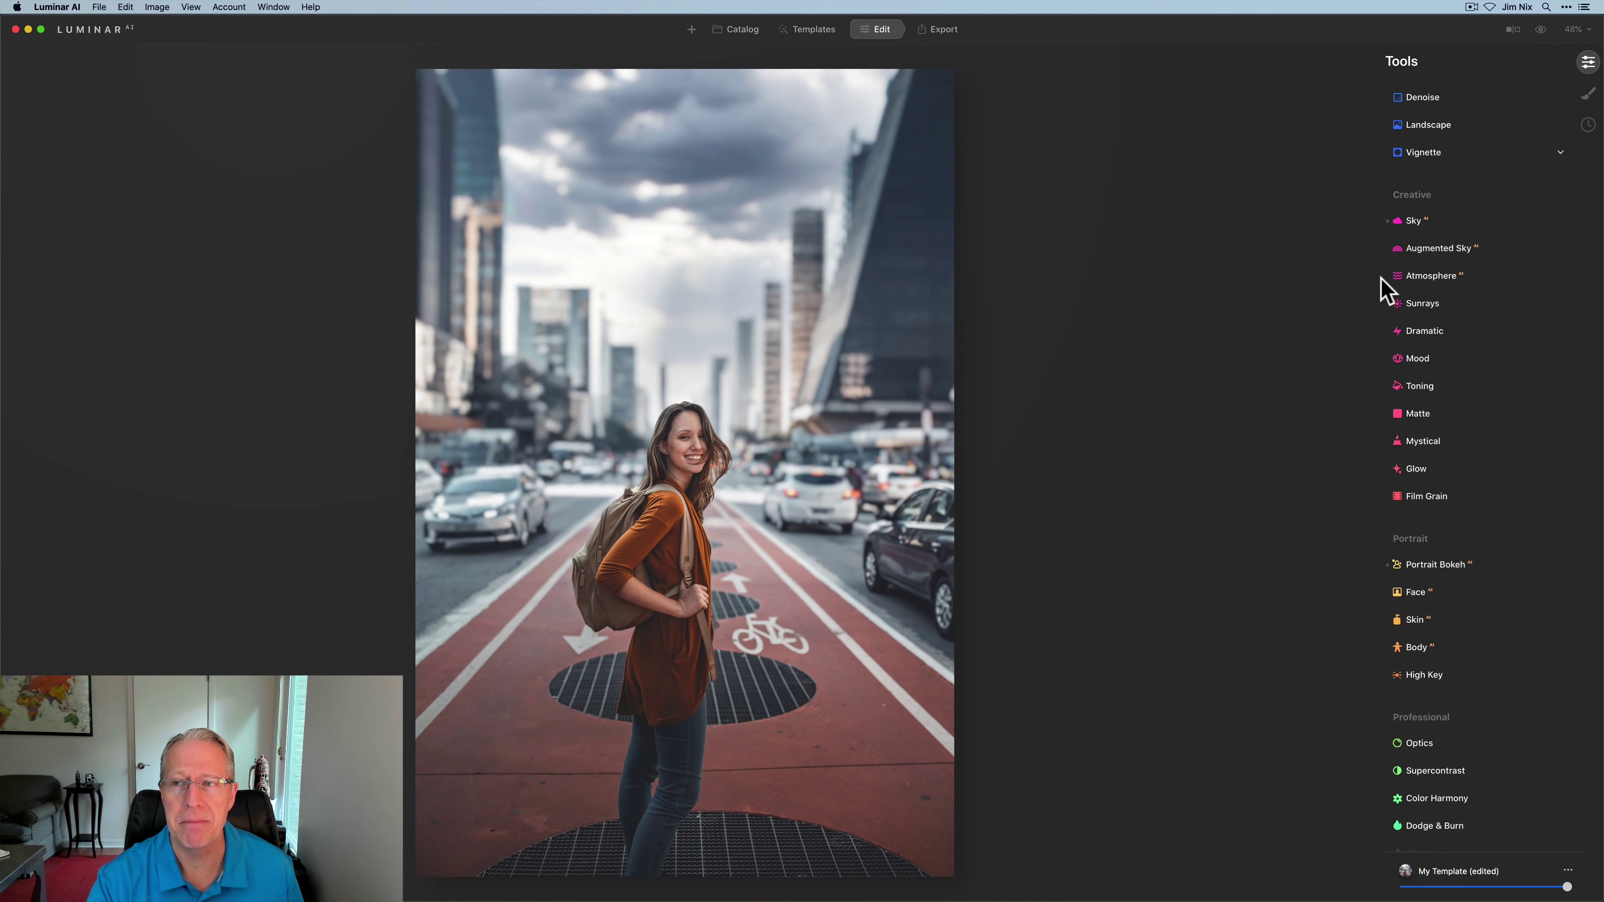
- Set the Portrait Bokeh amount to 100, with background Brightness 33 and Depth Correction -100
left_click(1412, 564)
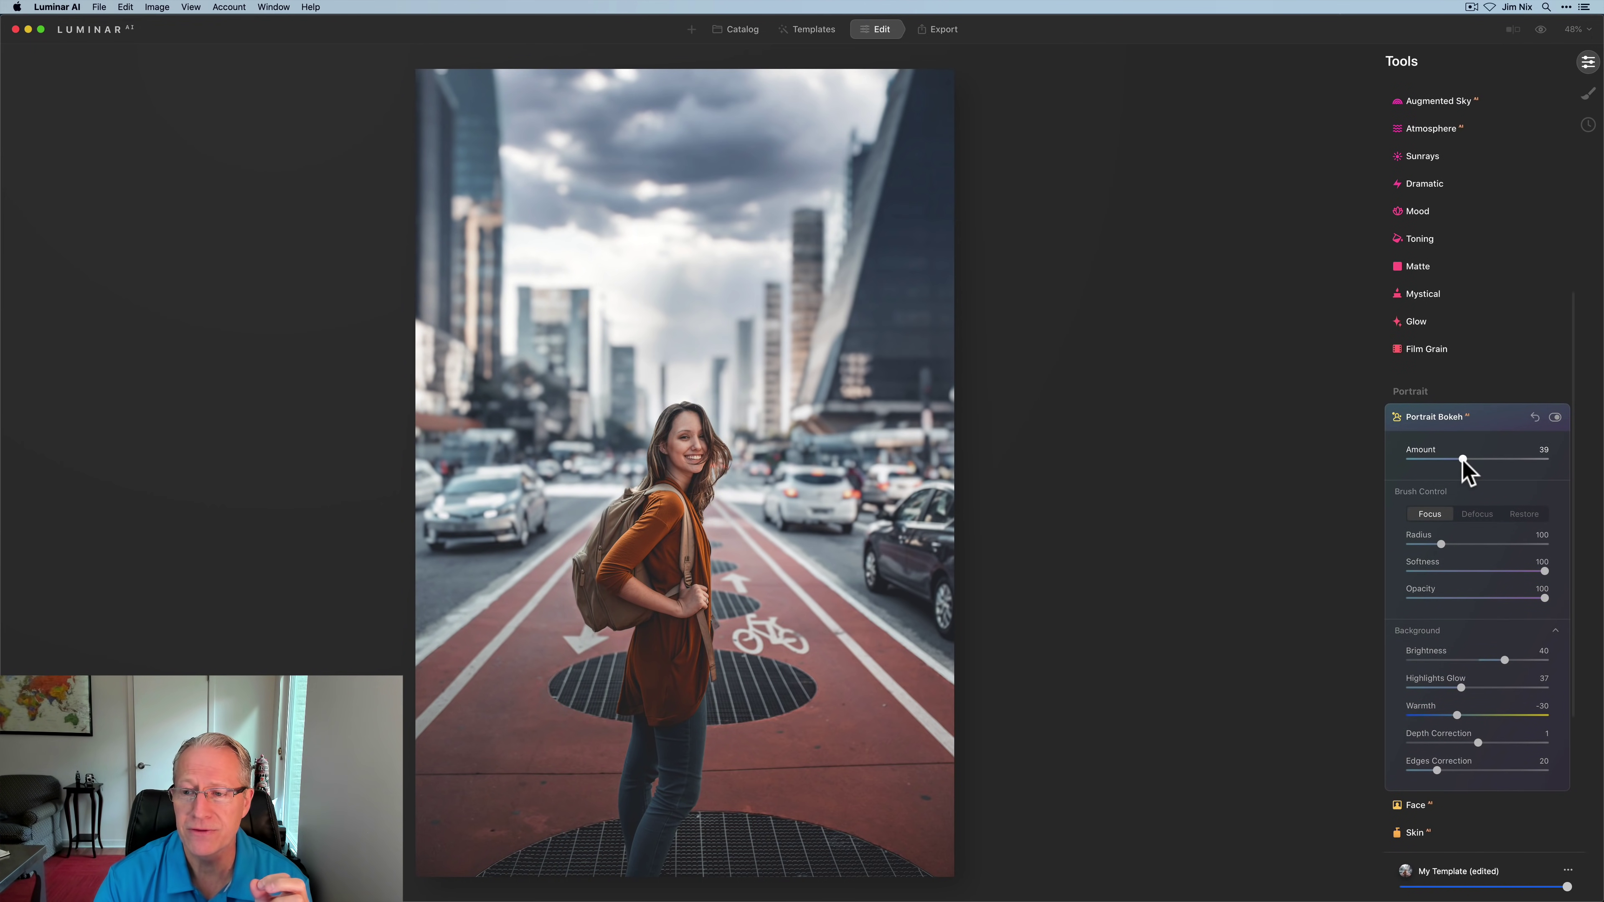
left_click_drag(1463, 460, 1547, 459)
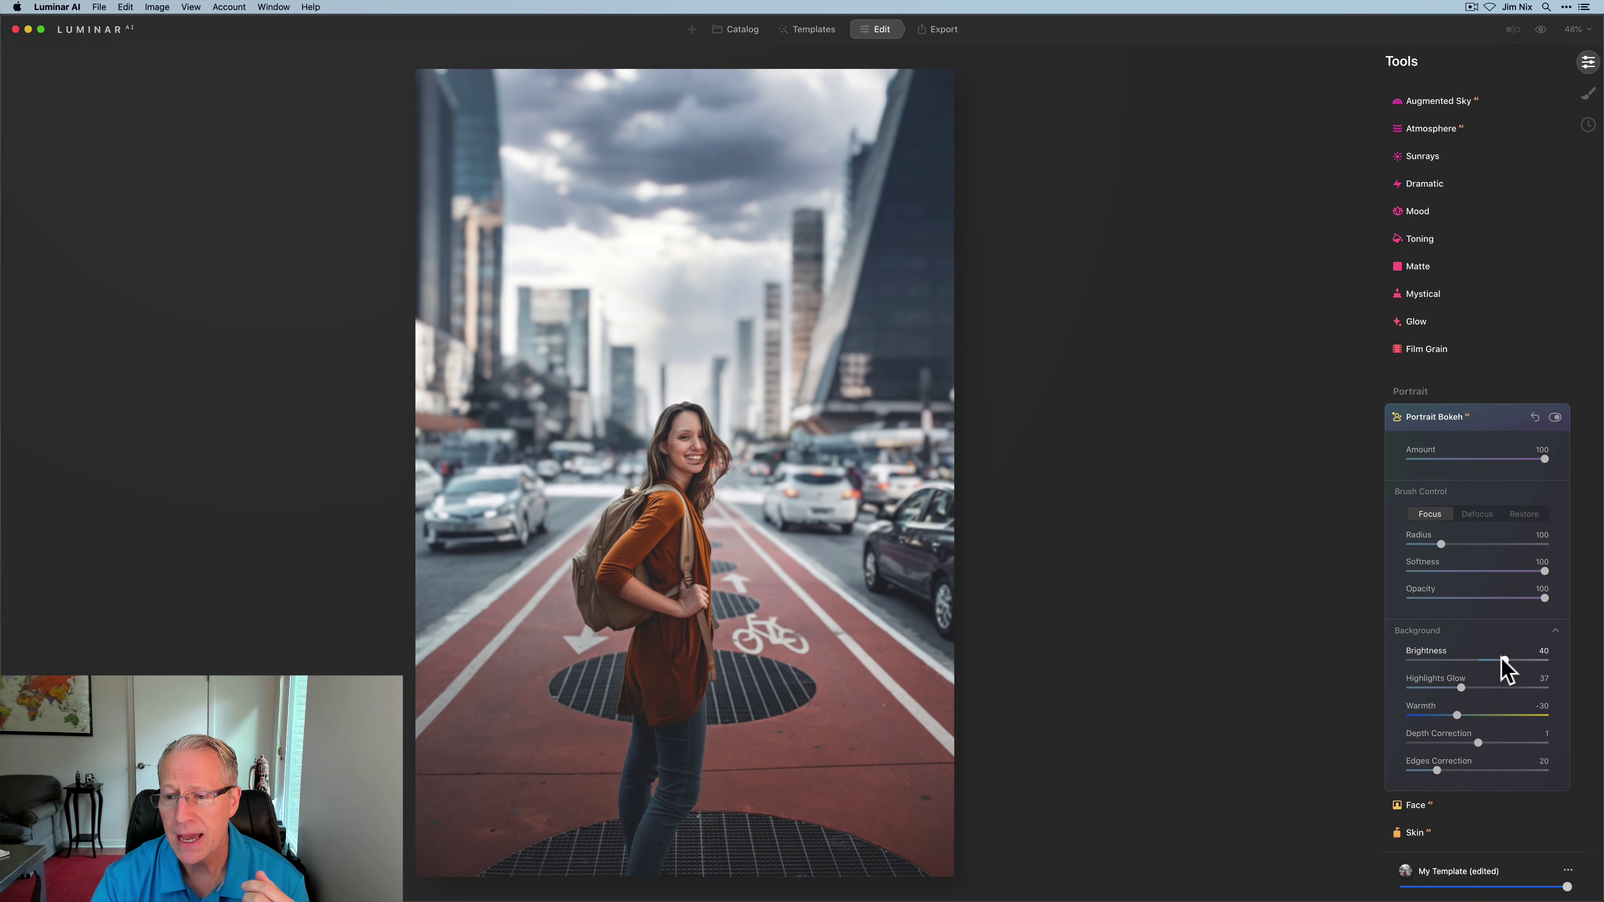
left_click_drag(1503, 660, 1500, 660)
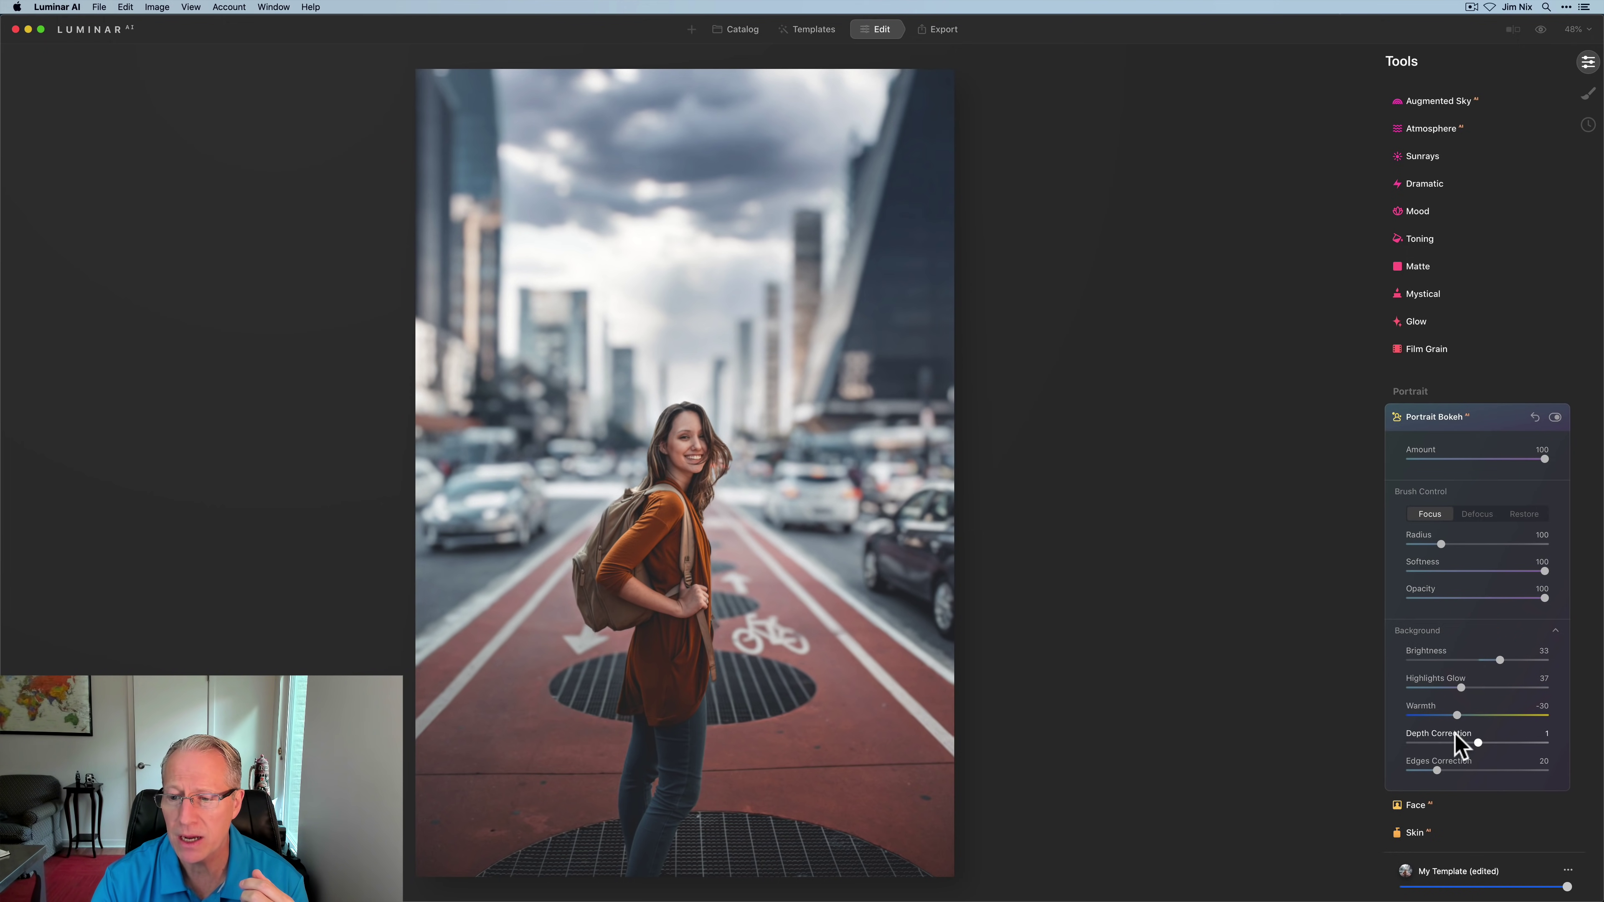
left_click_drag(1479, 743, 1389, 741)
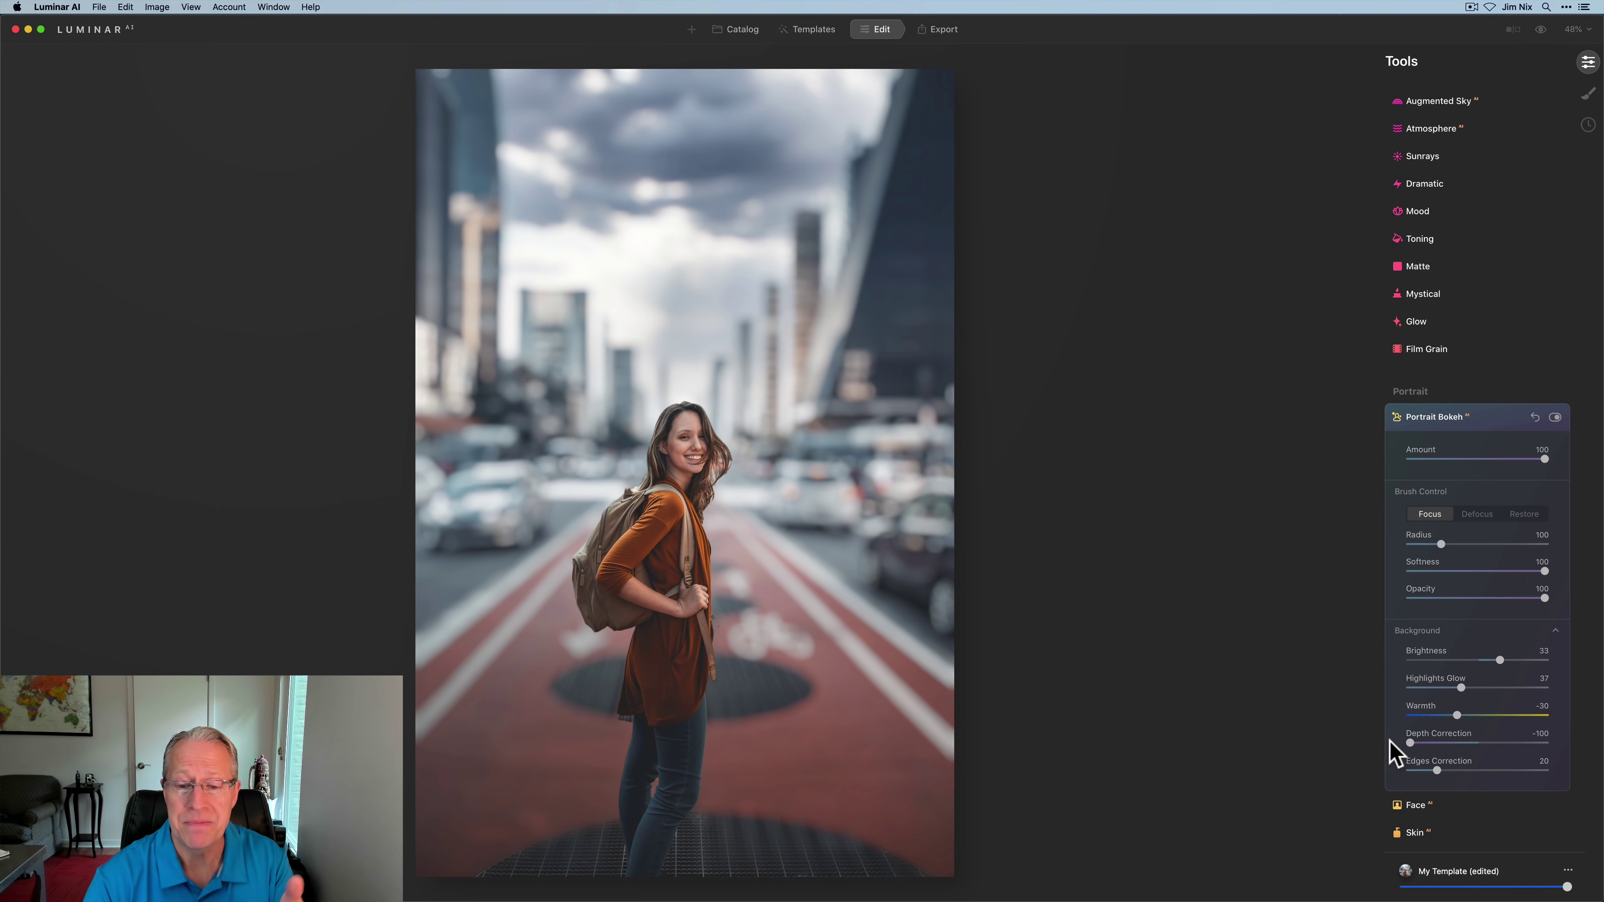
left_click(1407, 745)
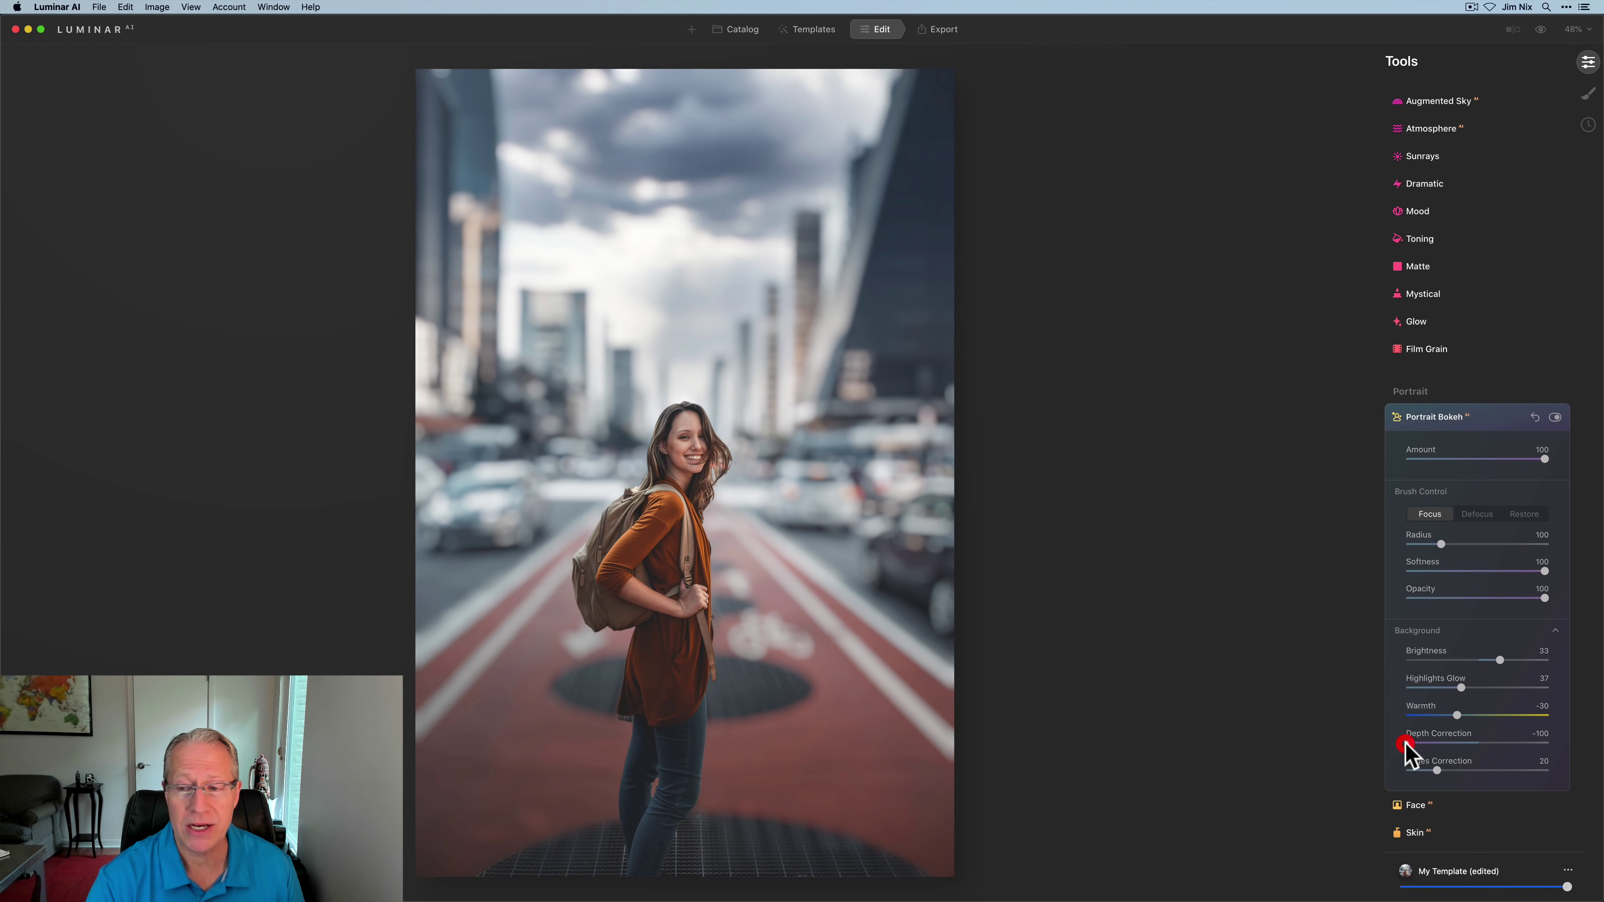
- Try Portrait Bokeh amounts between 21 and 87, set Depth Correction to -24, and bring the amount slightly below 40
left_click_drag(1543, 456, 1457, 460)
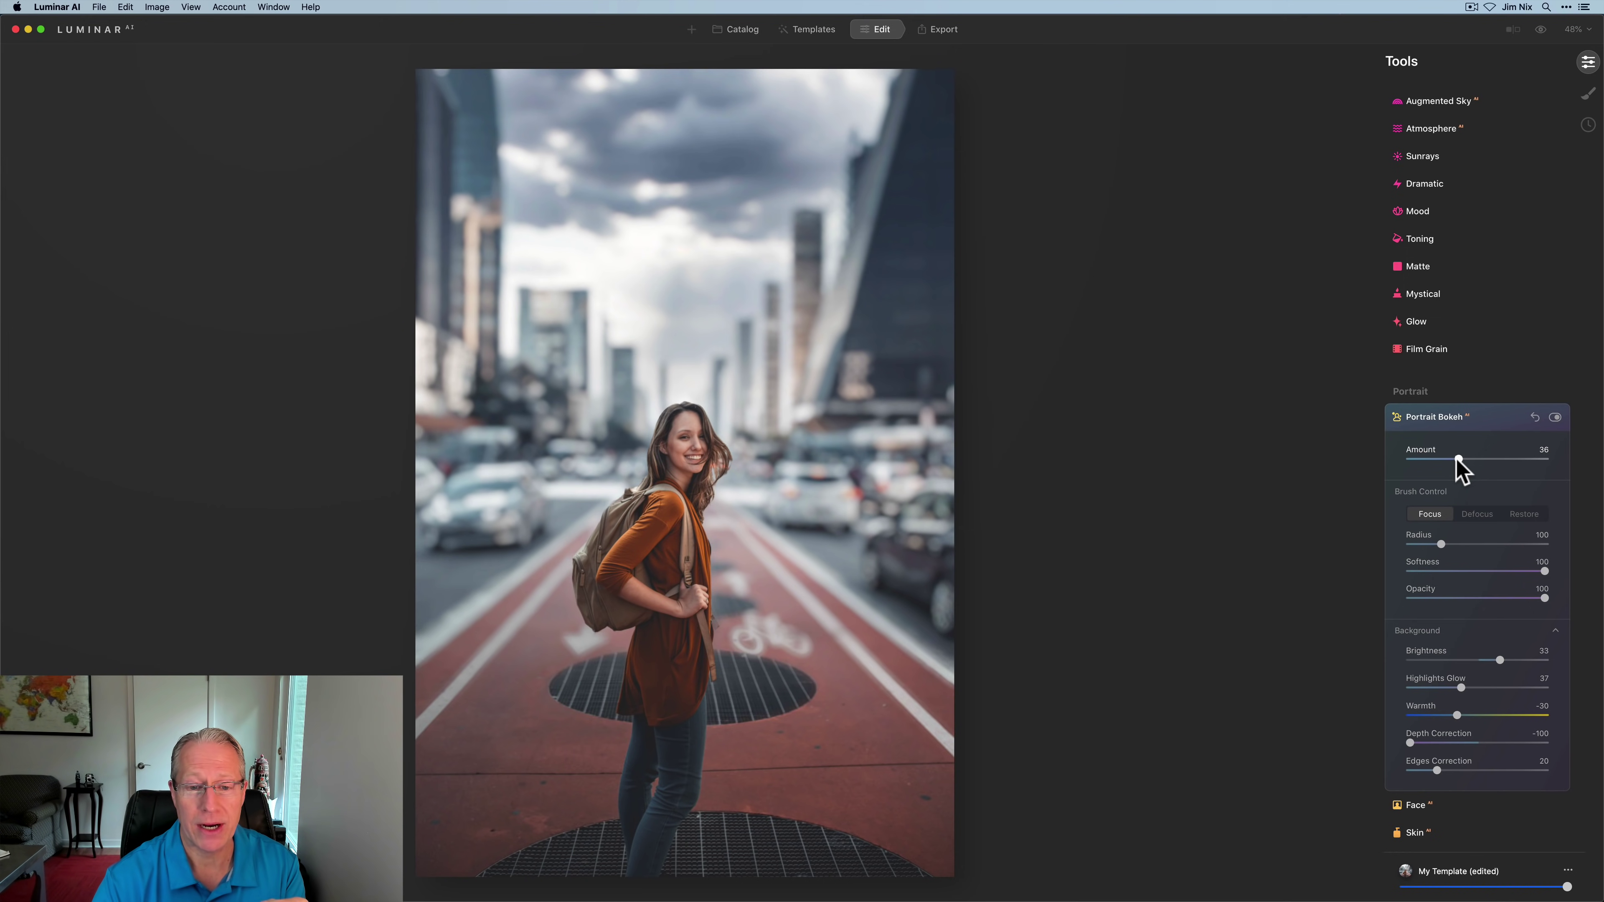
left_click_drag(1458, 460, 1438, 460)
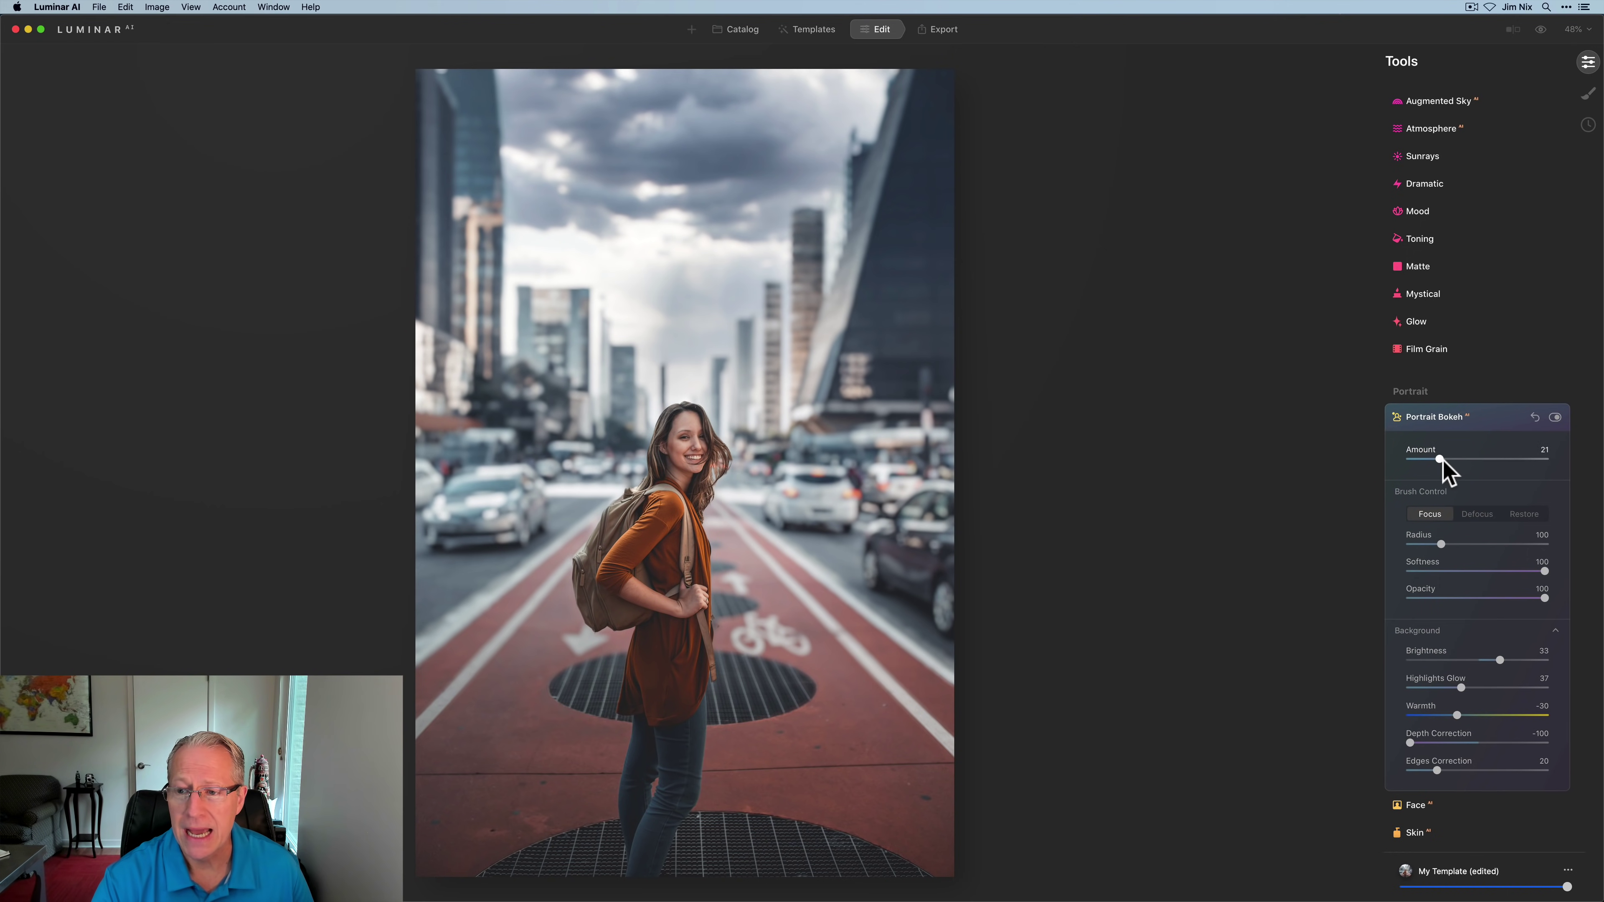
left_click_drag(1441, 460, 1528, 459)
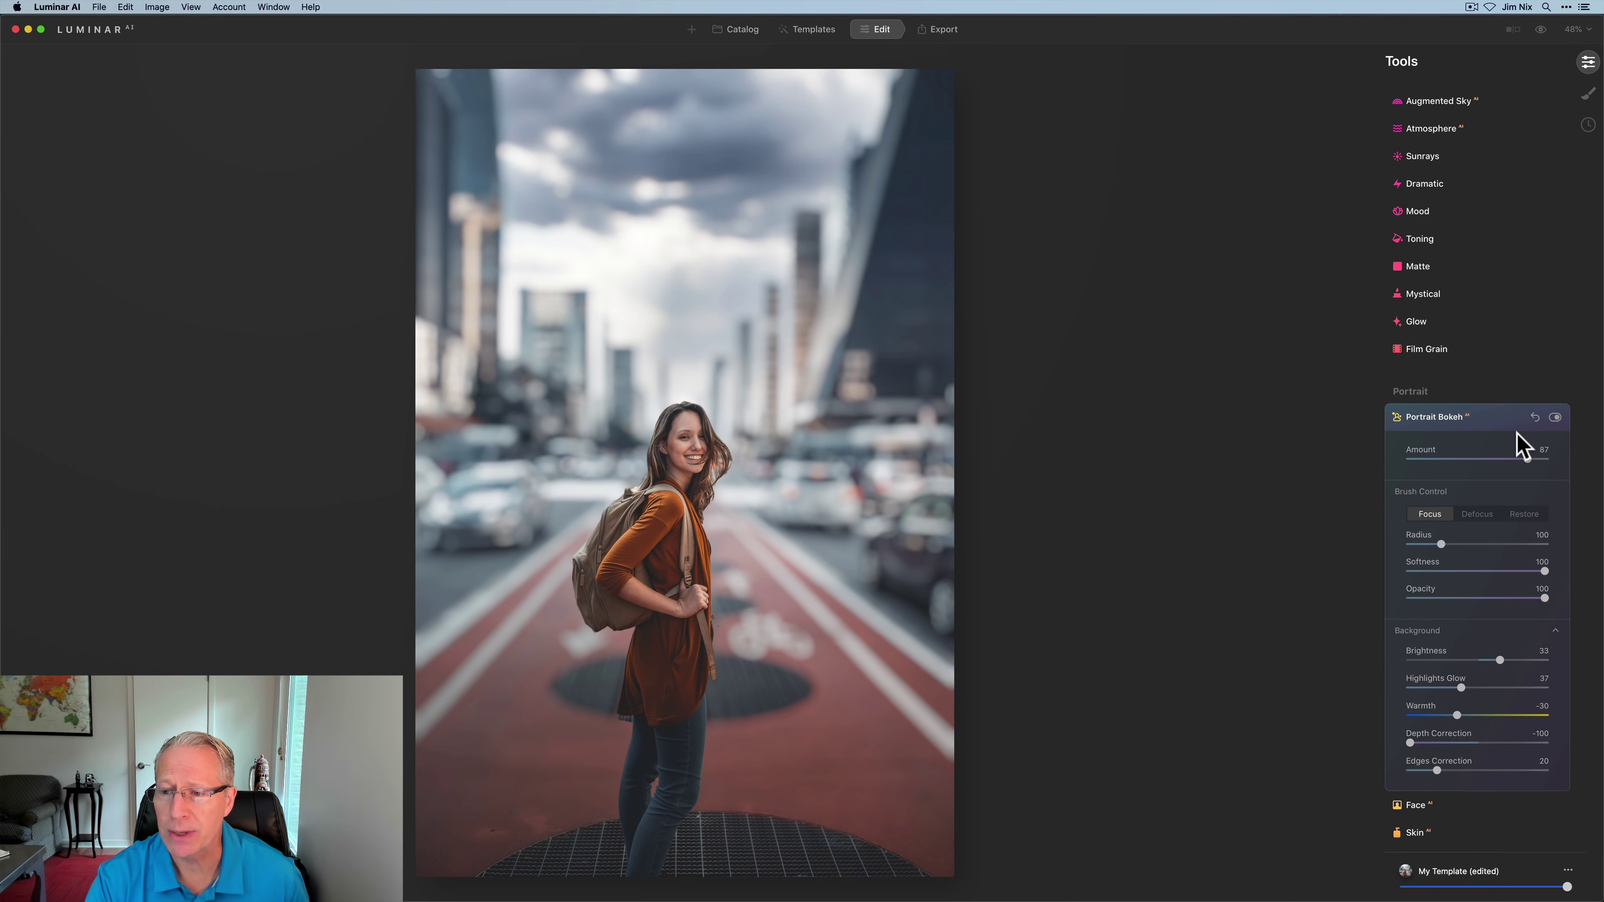
left_click_drag(1527, 459, 1464, 459)
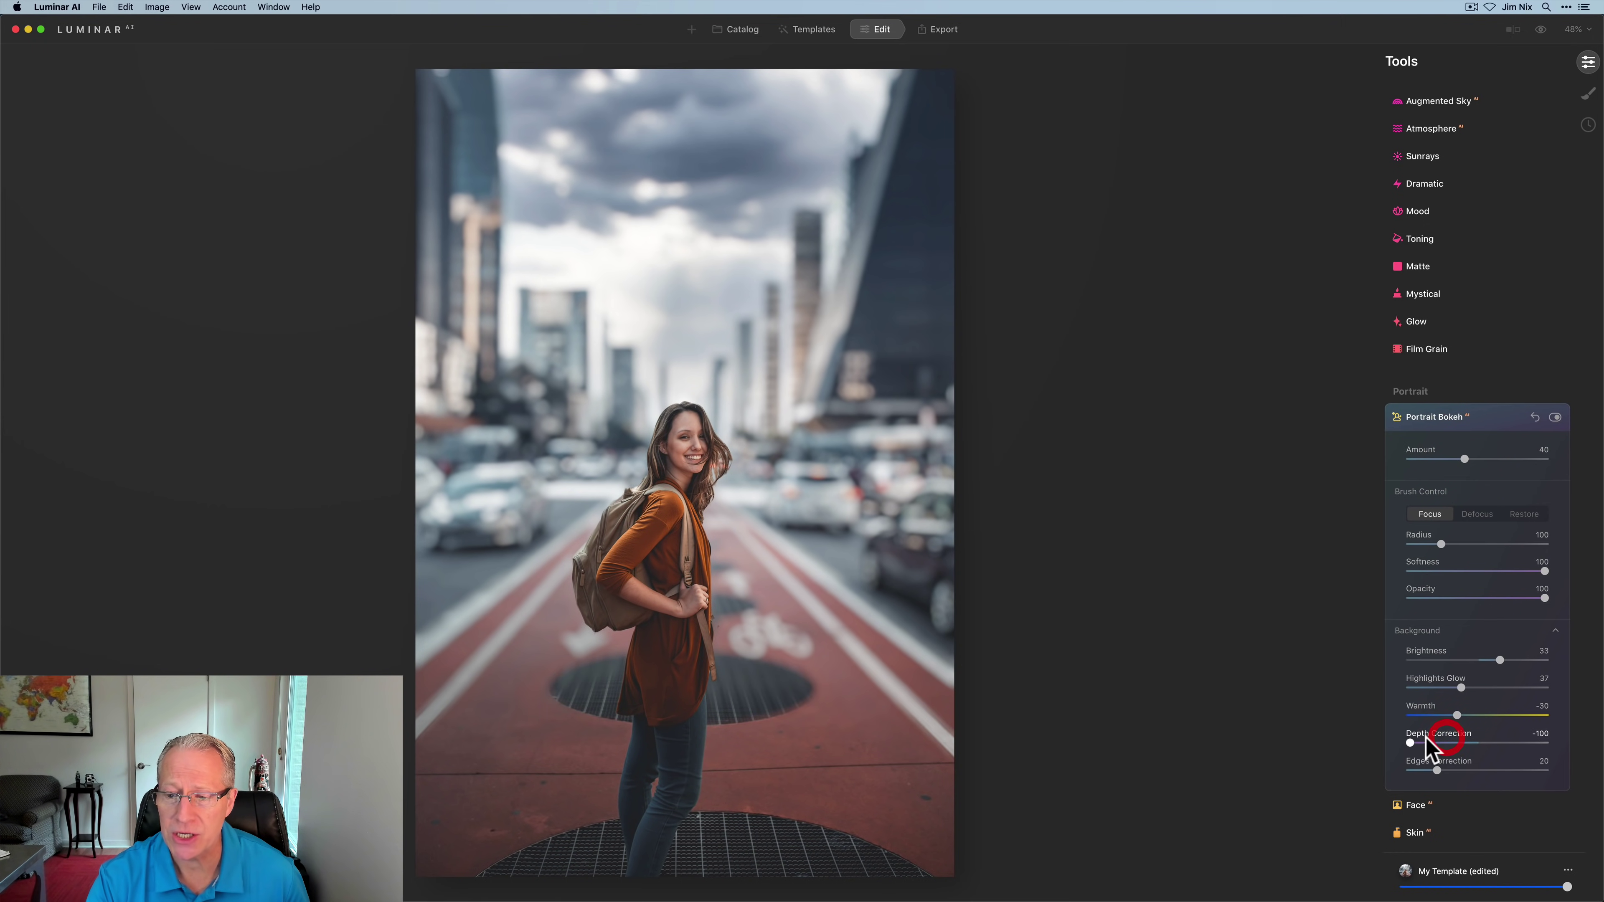
left_click_drag(1410, 743, 1460, 741)
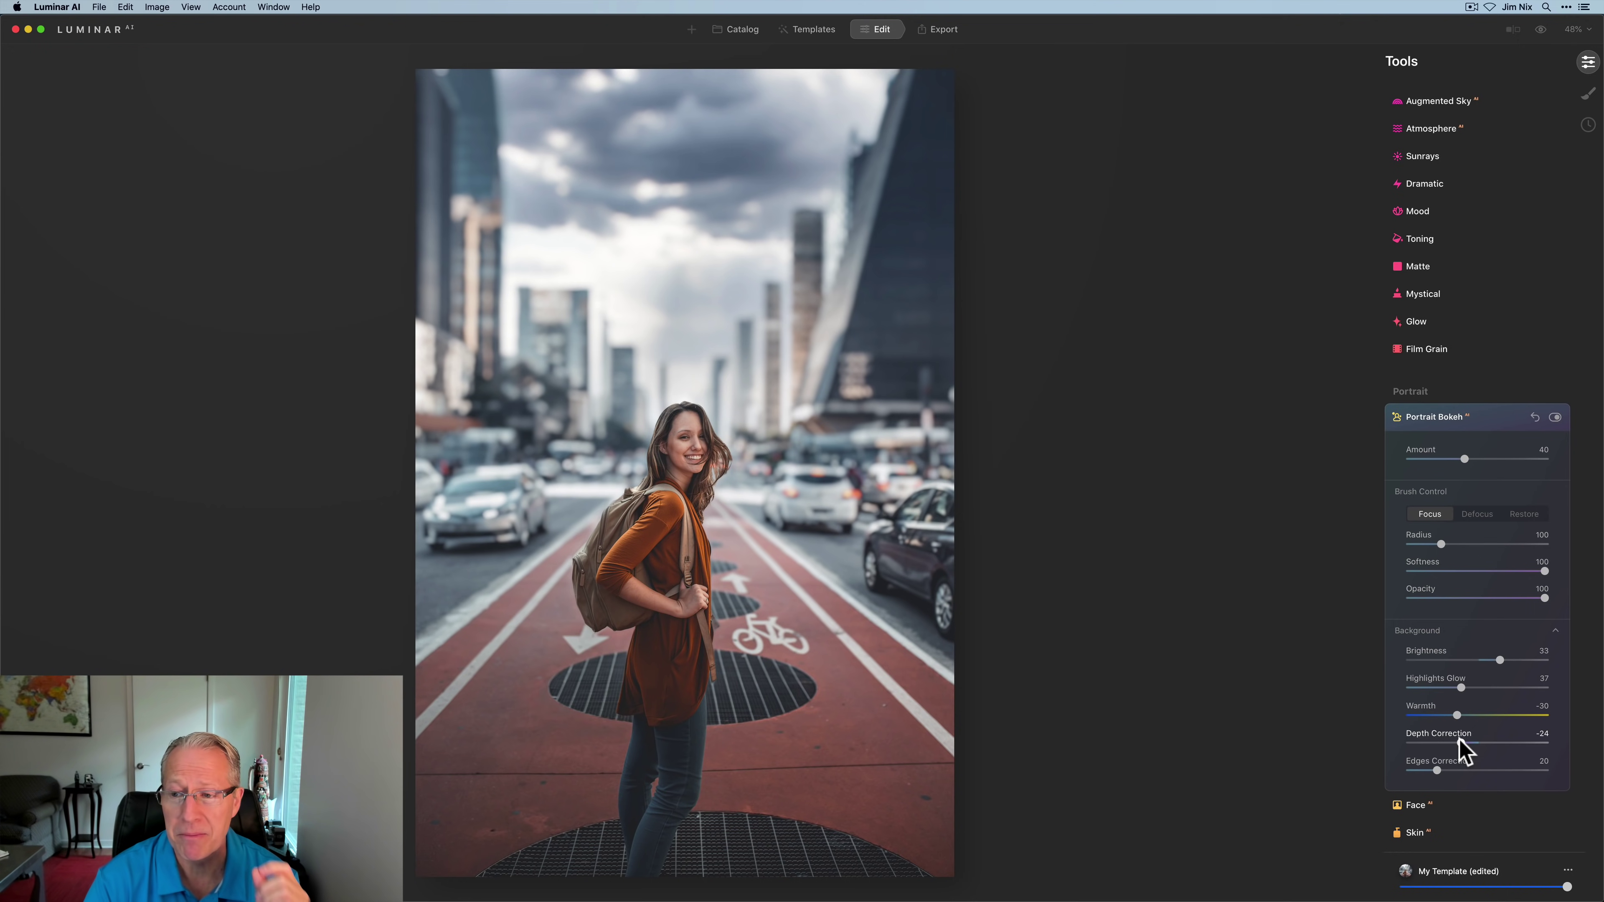
left_click_drag(1464, 460, 1450, 459)
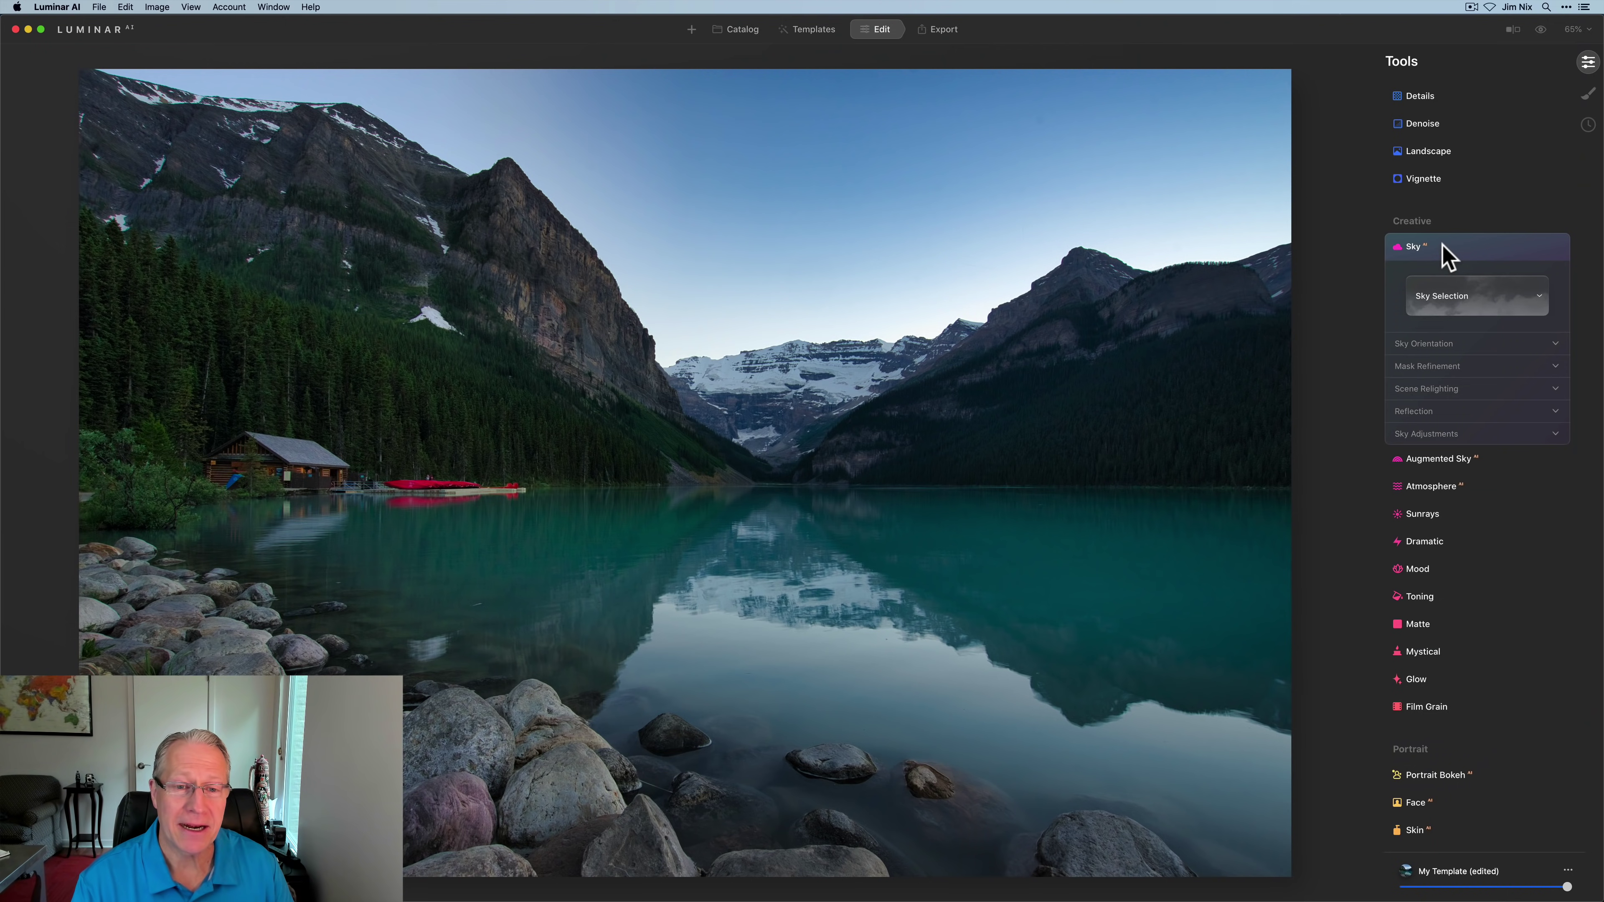
- Replace the clear sky in the mountain lake photo with the sunset-sky-14 preset using Sky AI
scroll(1446, 256, "up", 5)
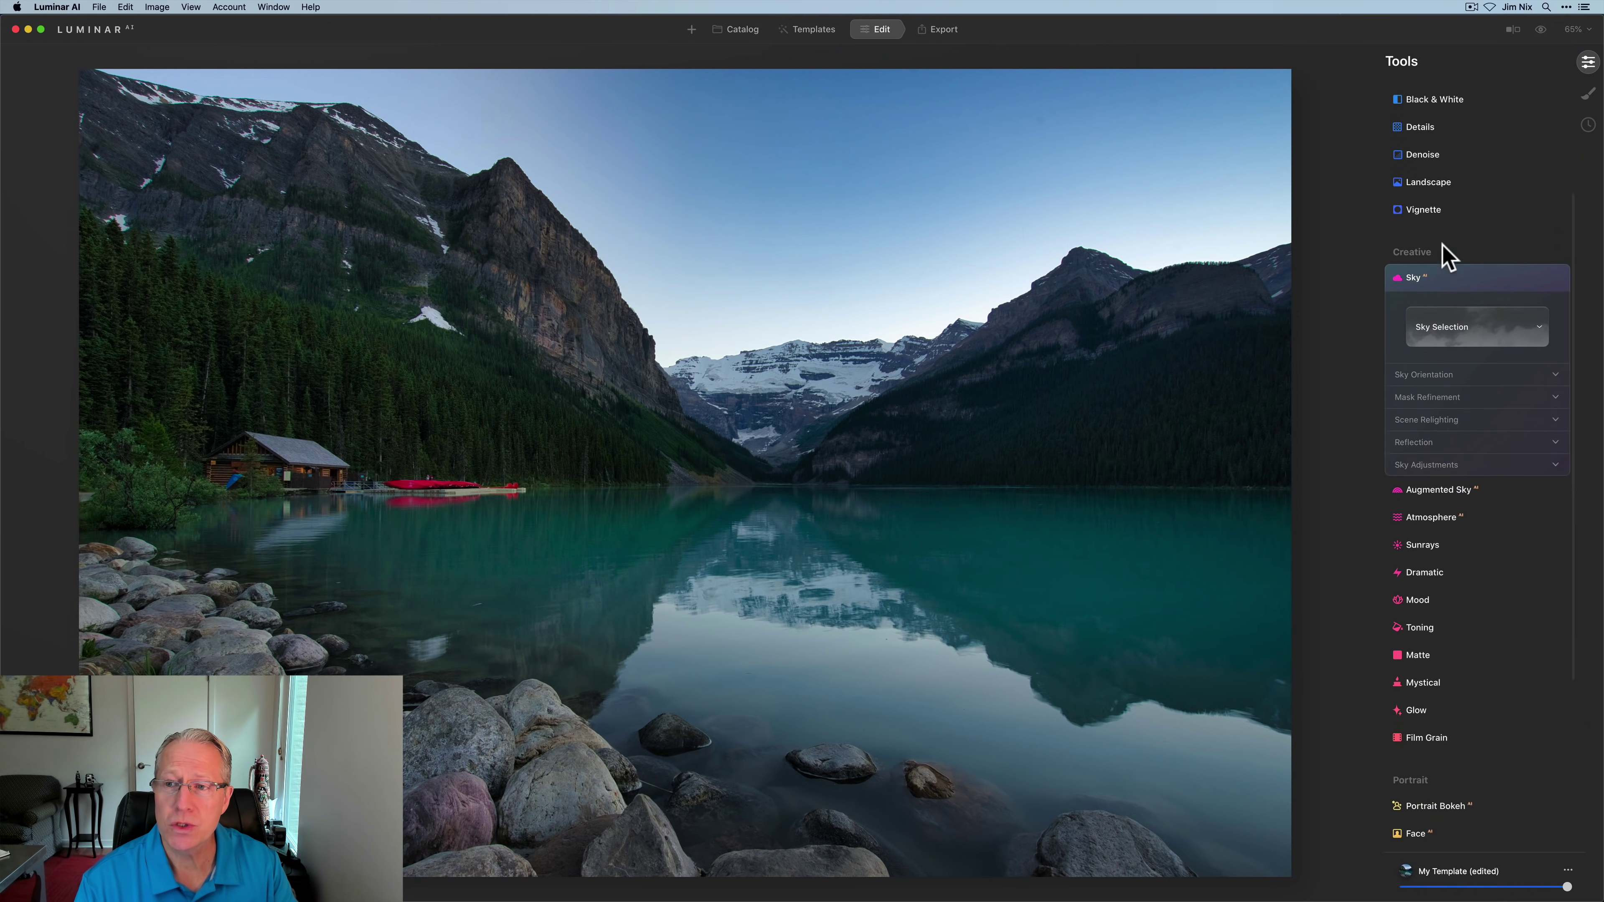
scroll(1447, 219, "down", 5)
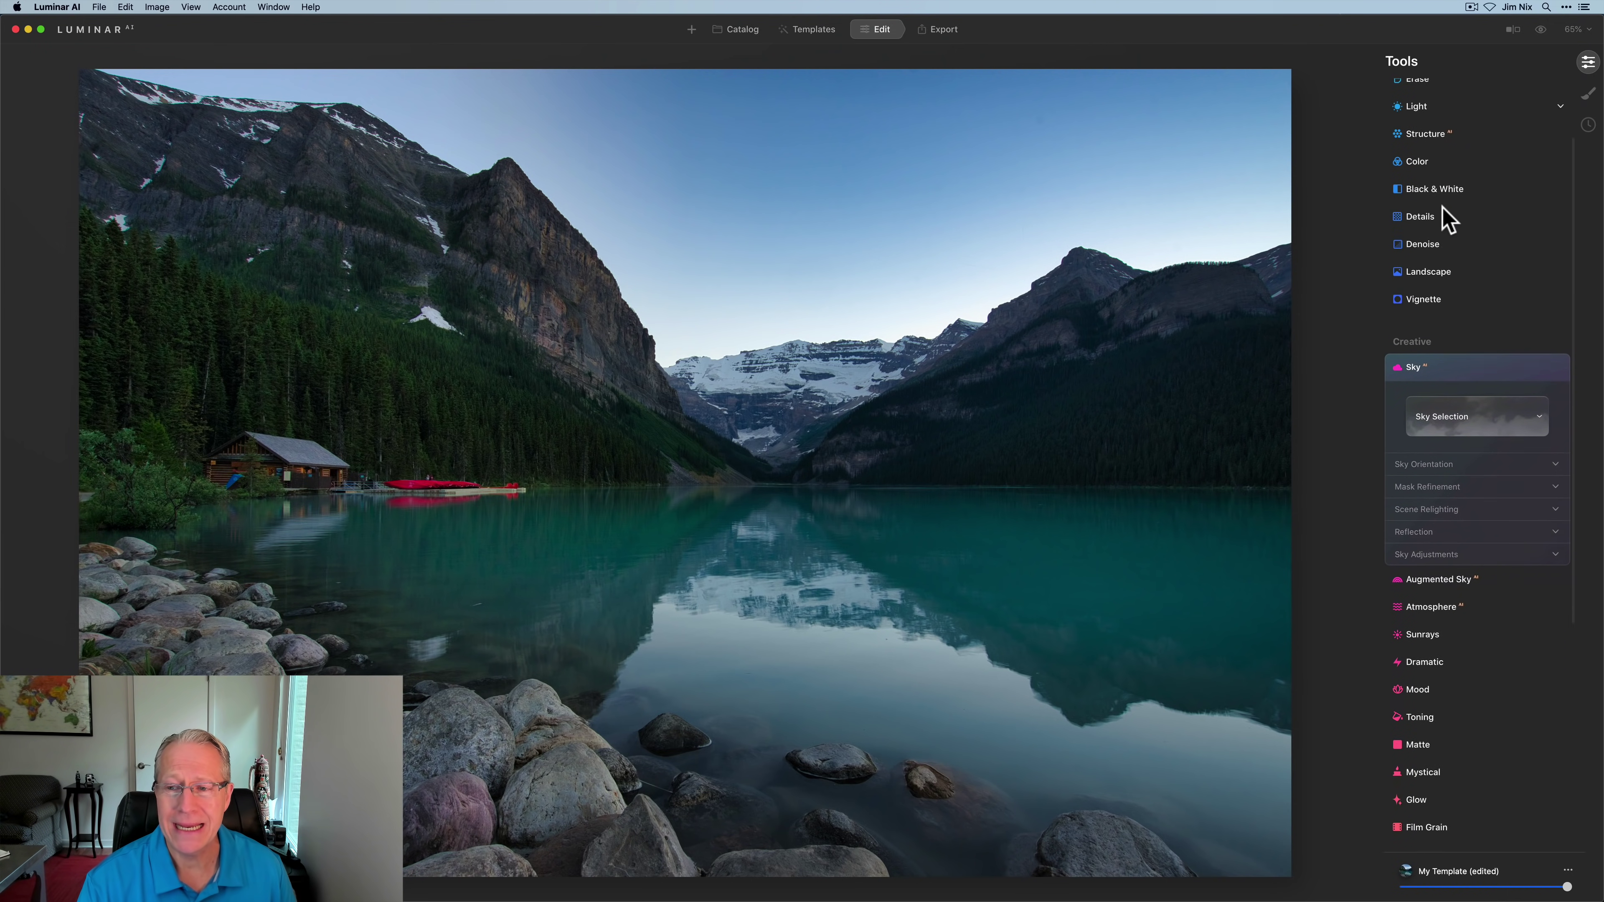
left_click(1541, 30)
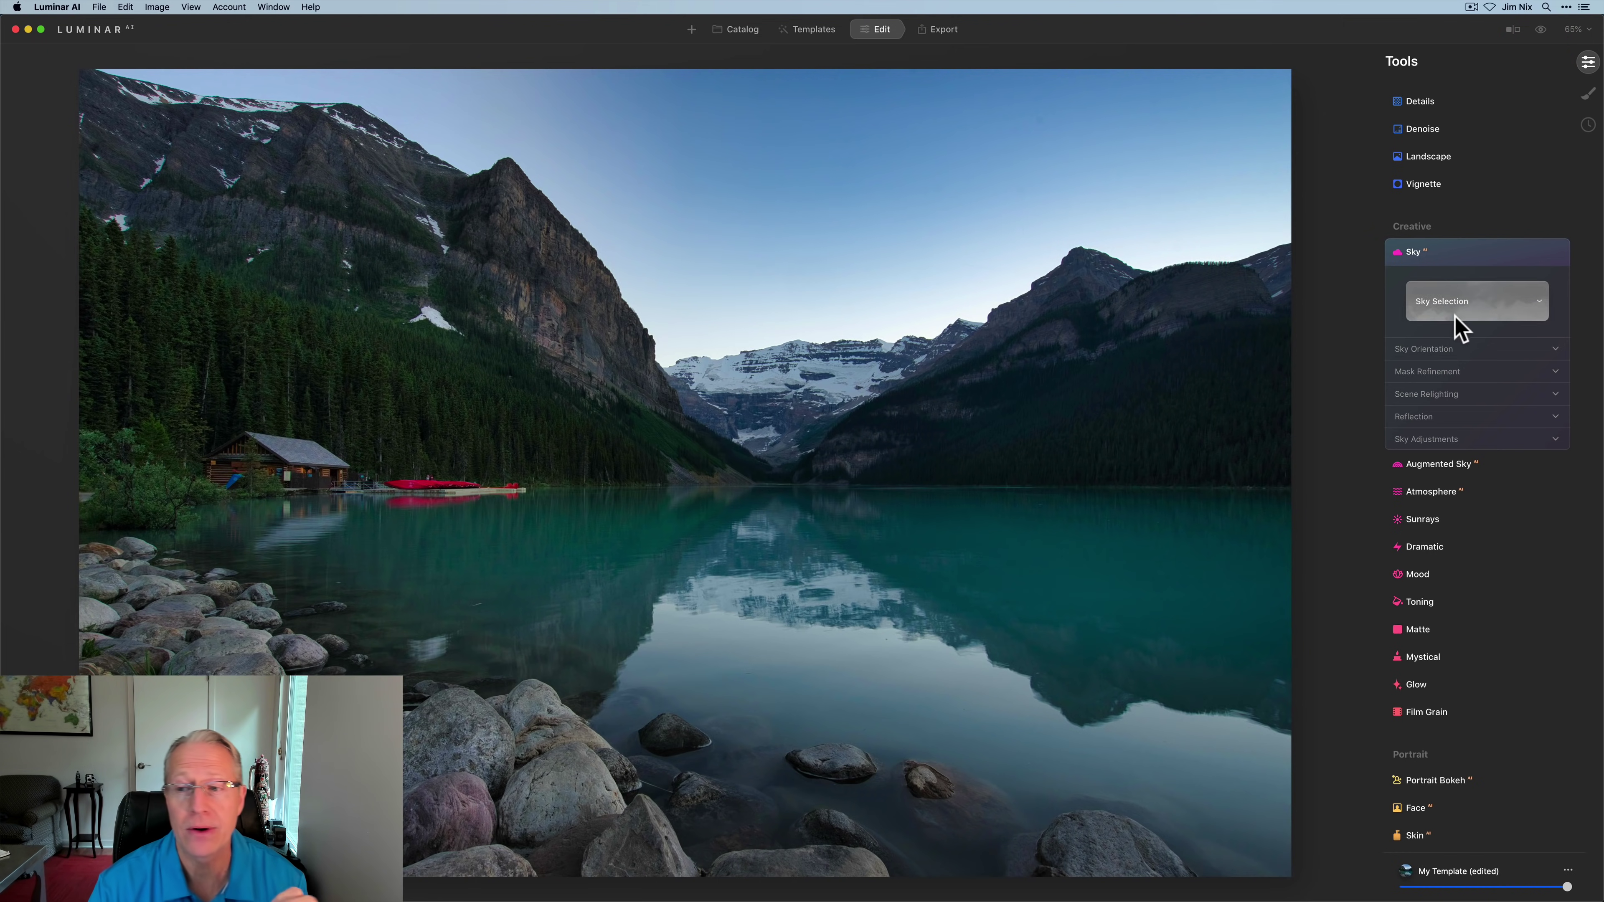
left_click(1454, 309)
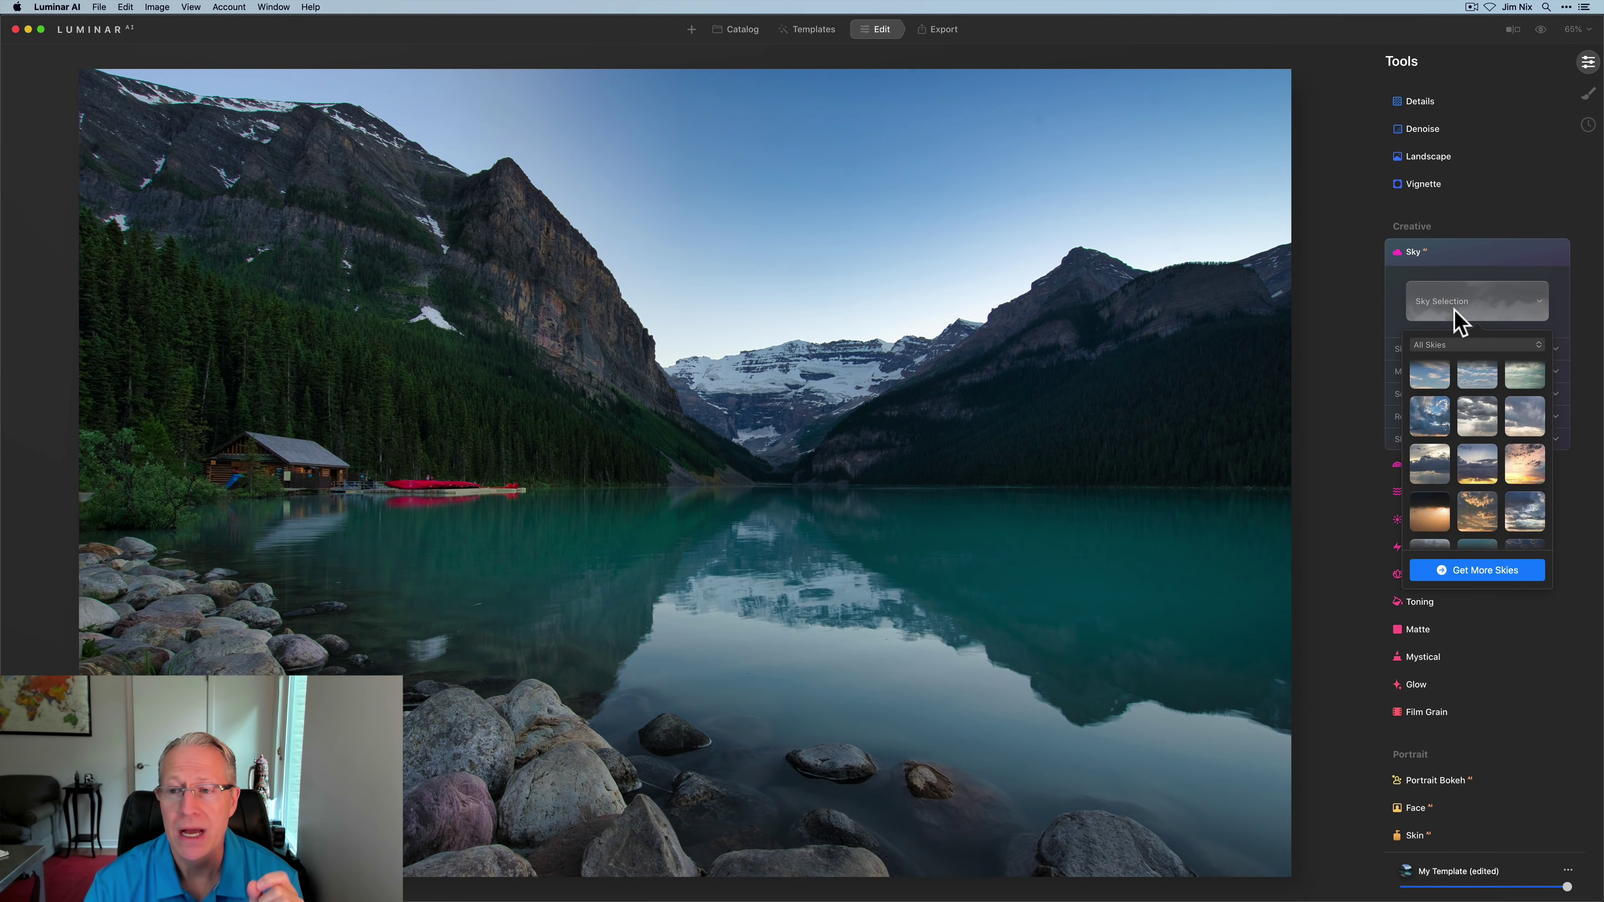
scroll(1475, 452, "down", 15)
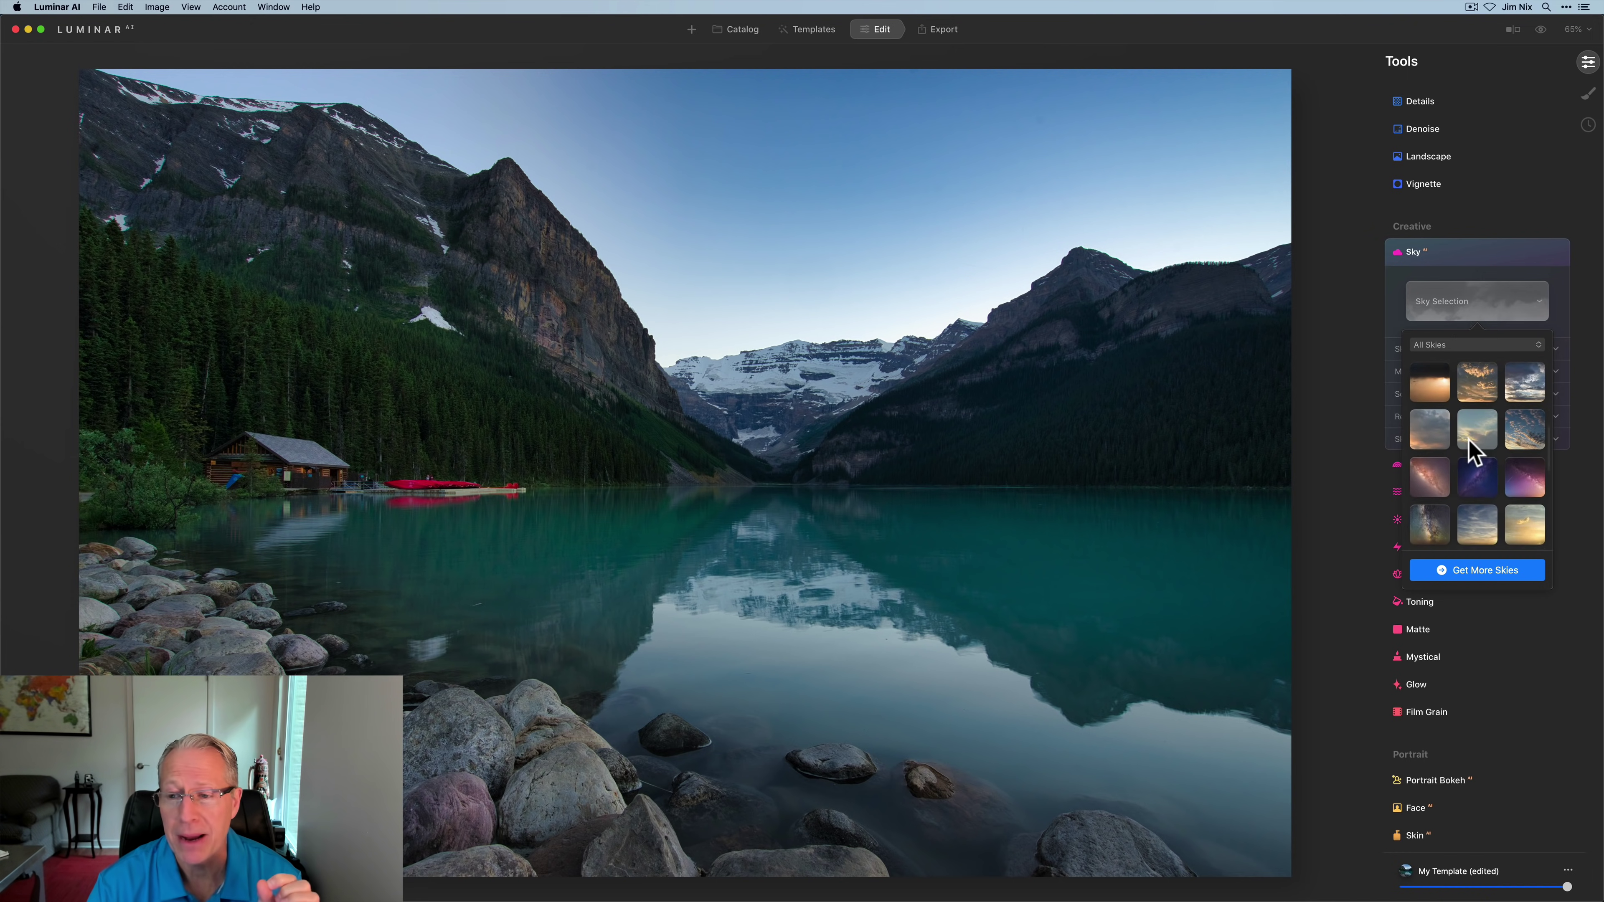
scroll(1474, 452, "down", 10)
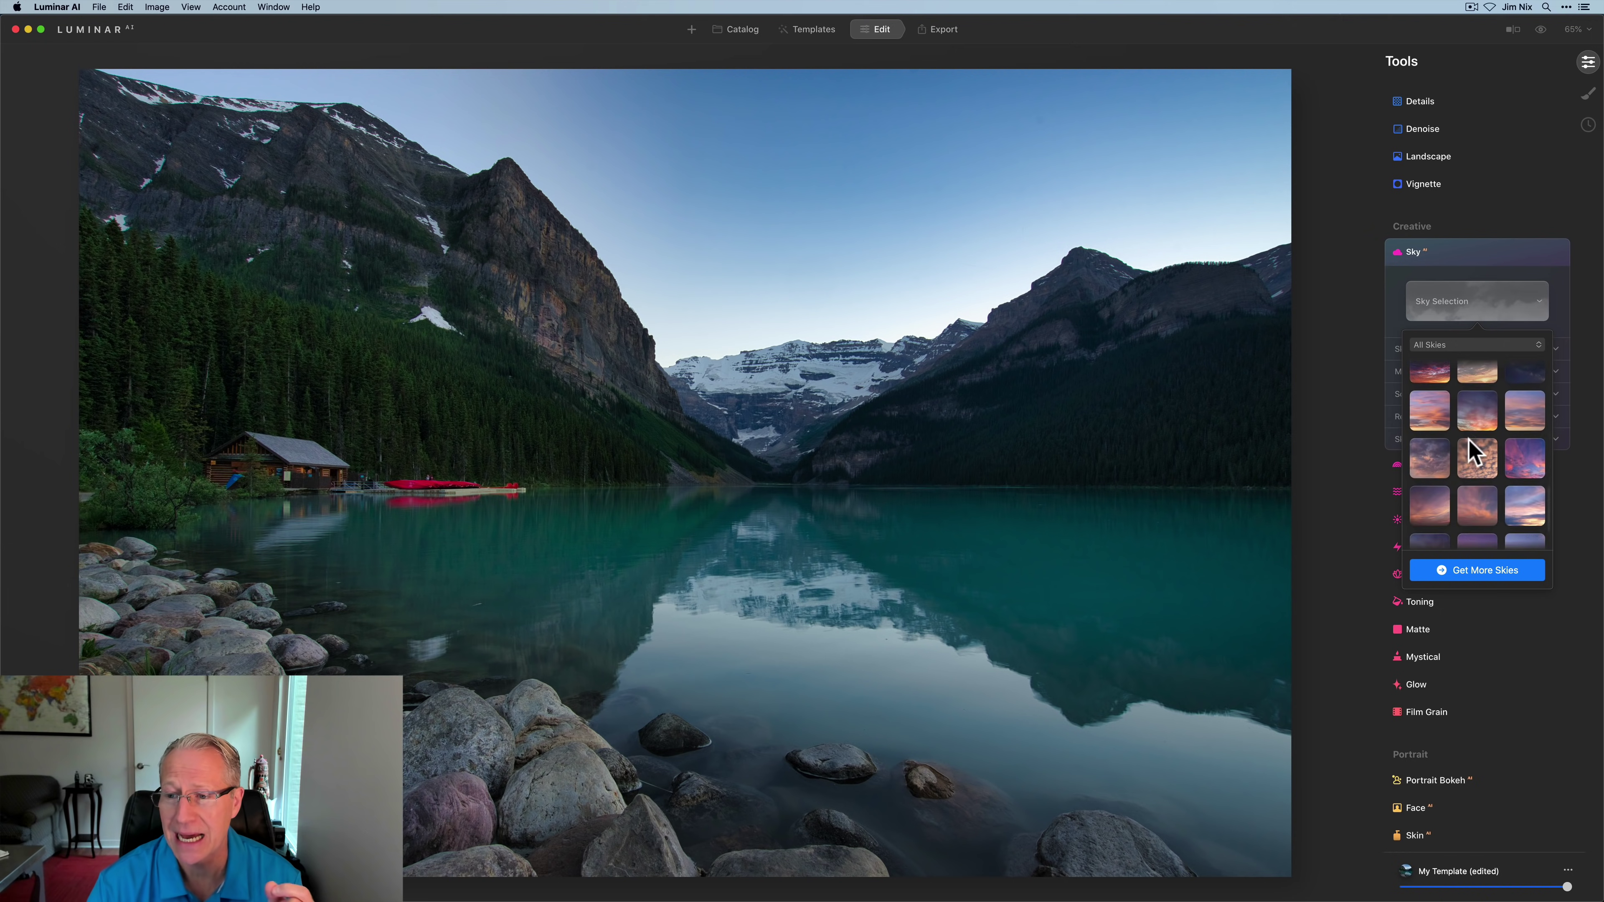
scroll(1474, 452, "down", 2)
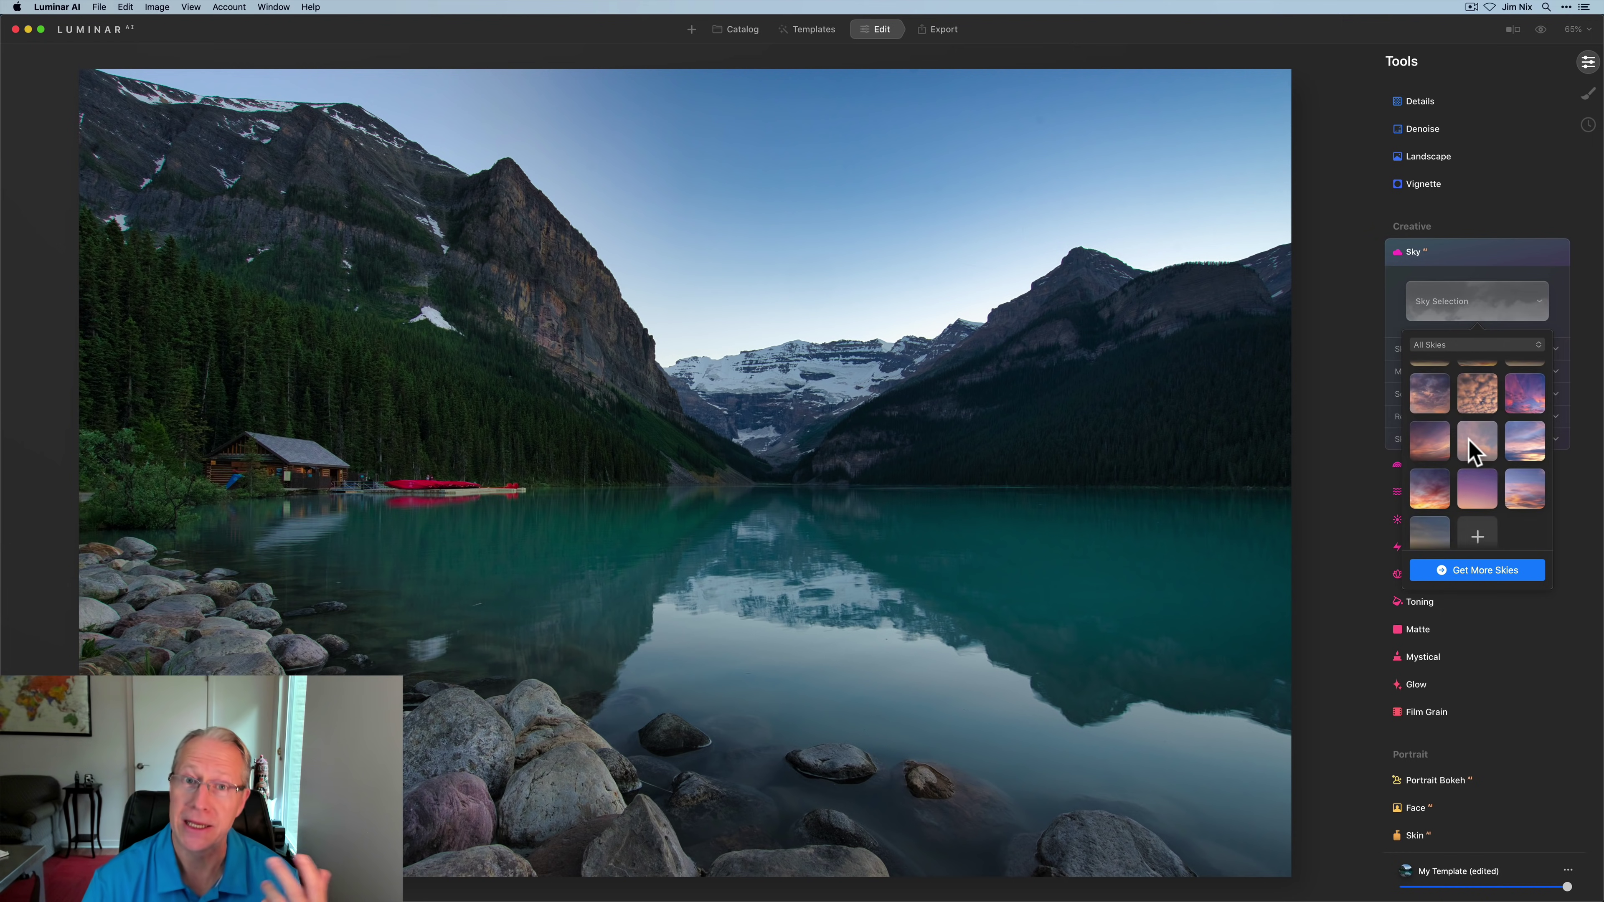
left_click(1521, 441)
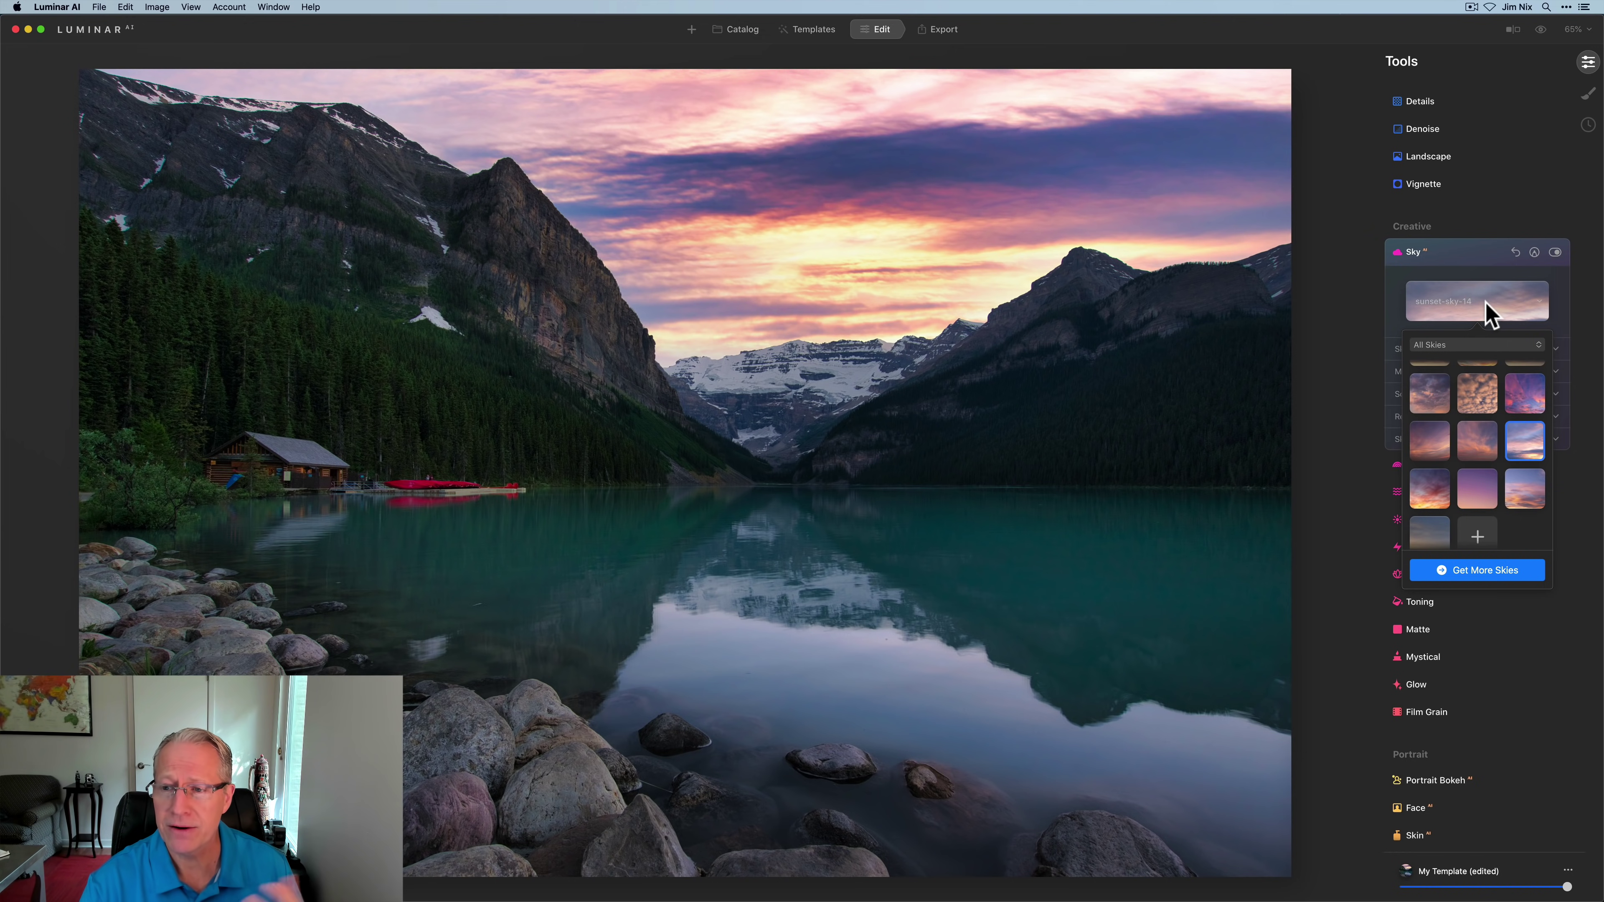
left_click(1487, 313)
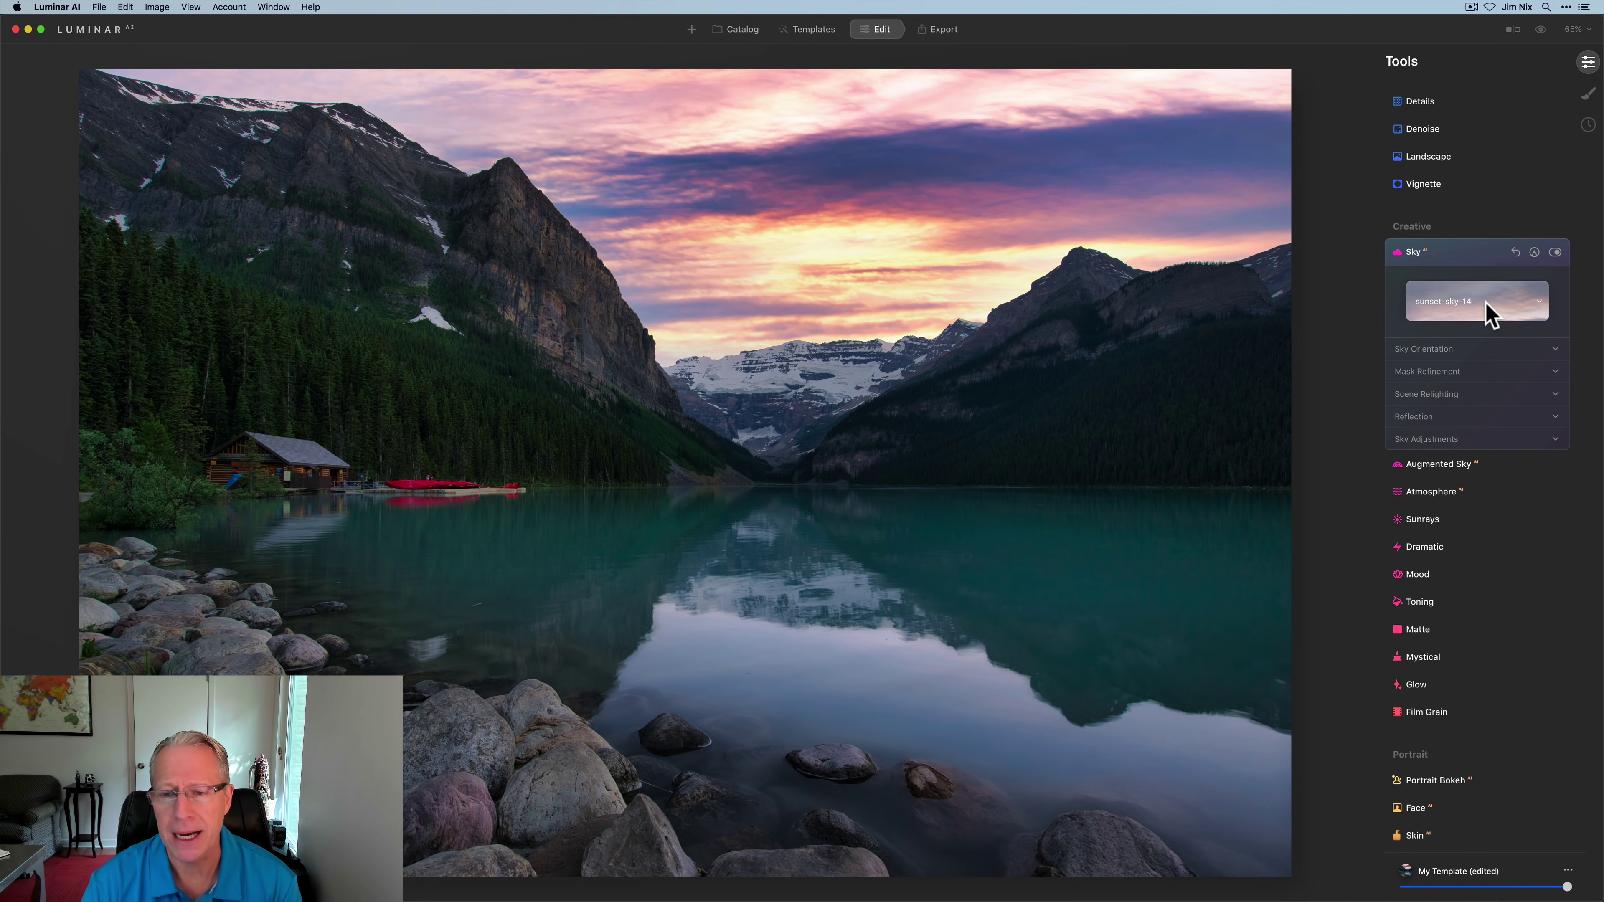
- Show the sky's Horizon Position guides, widen the blending band, and raise the horizon to the top of the snowy peaks
left_click(1442, 351)
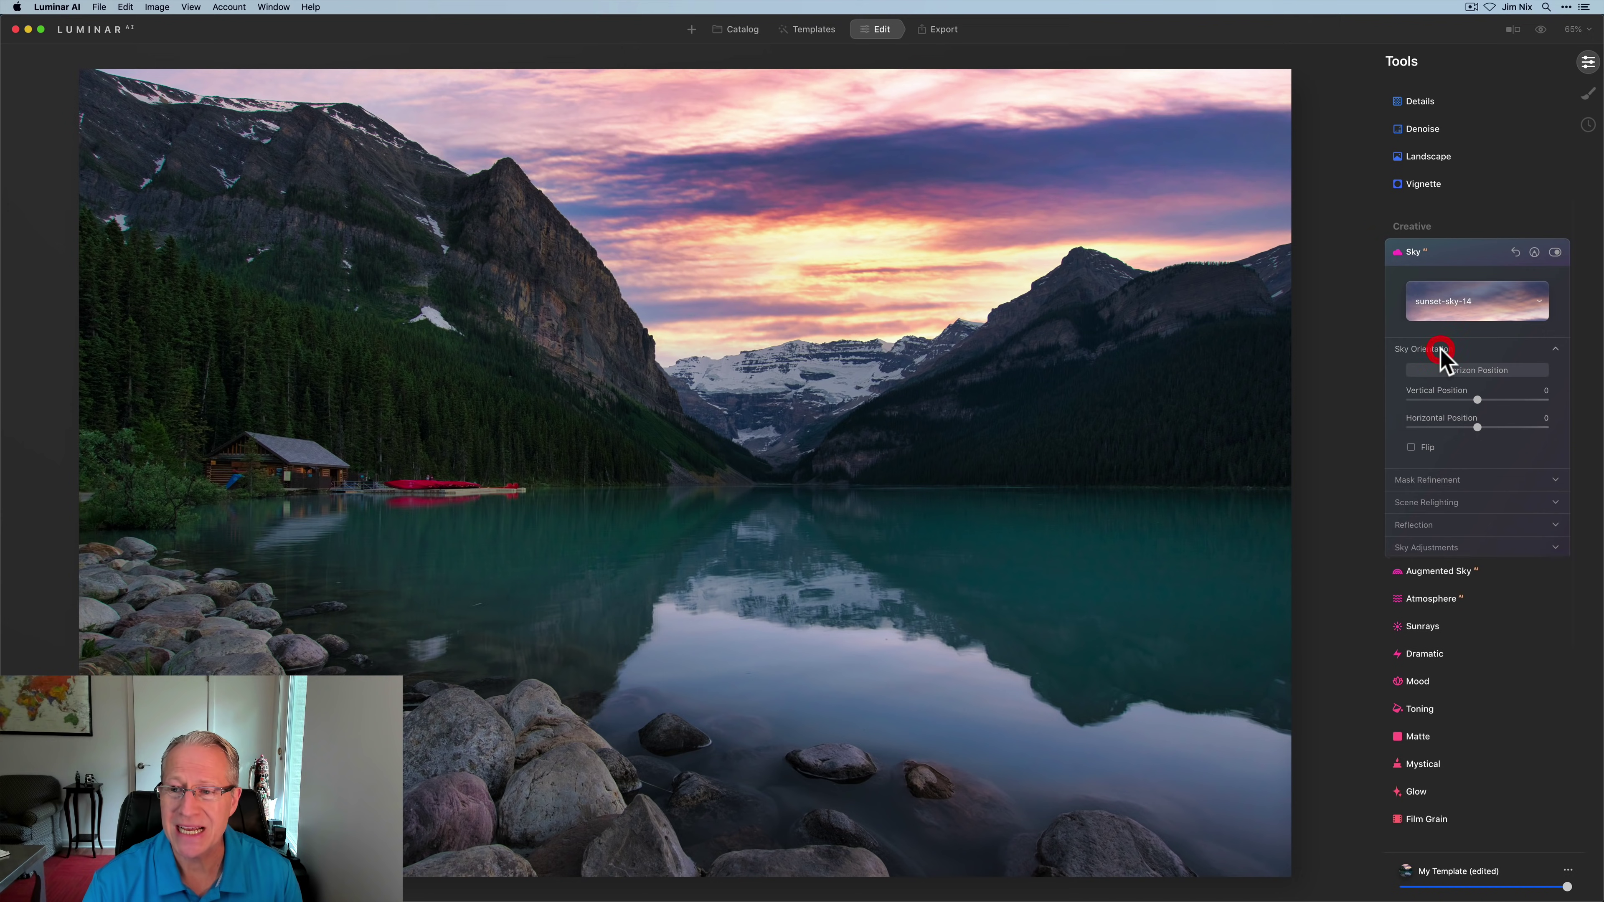
left_click(1448, 371)
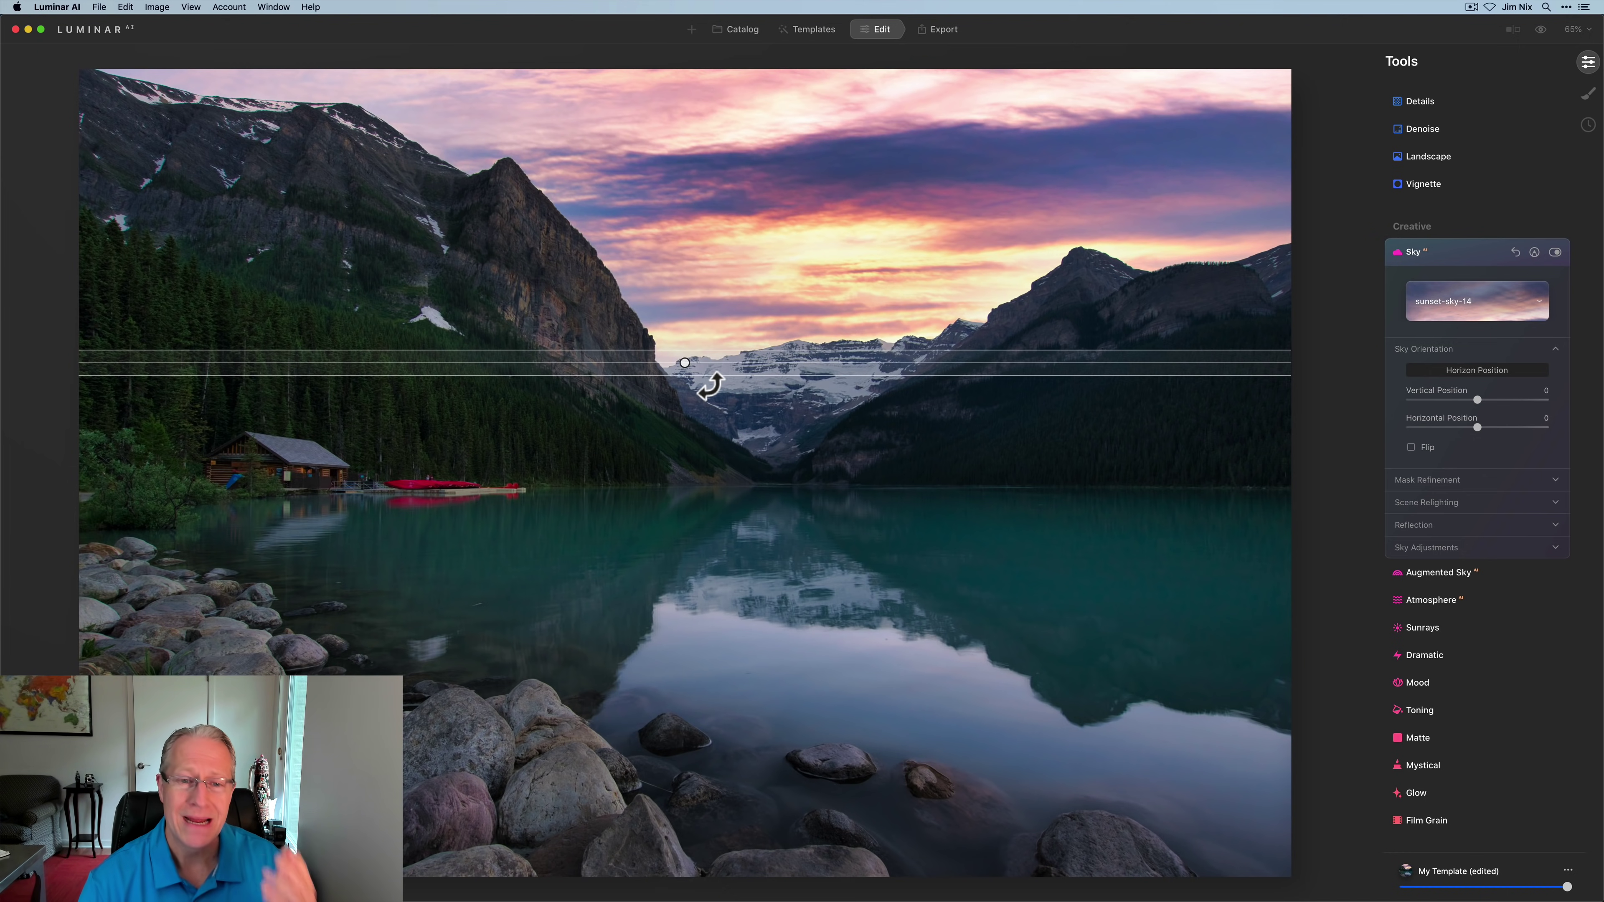
left_click_drag(699, 373, 702, 435)
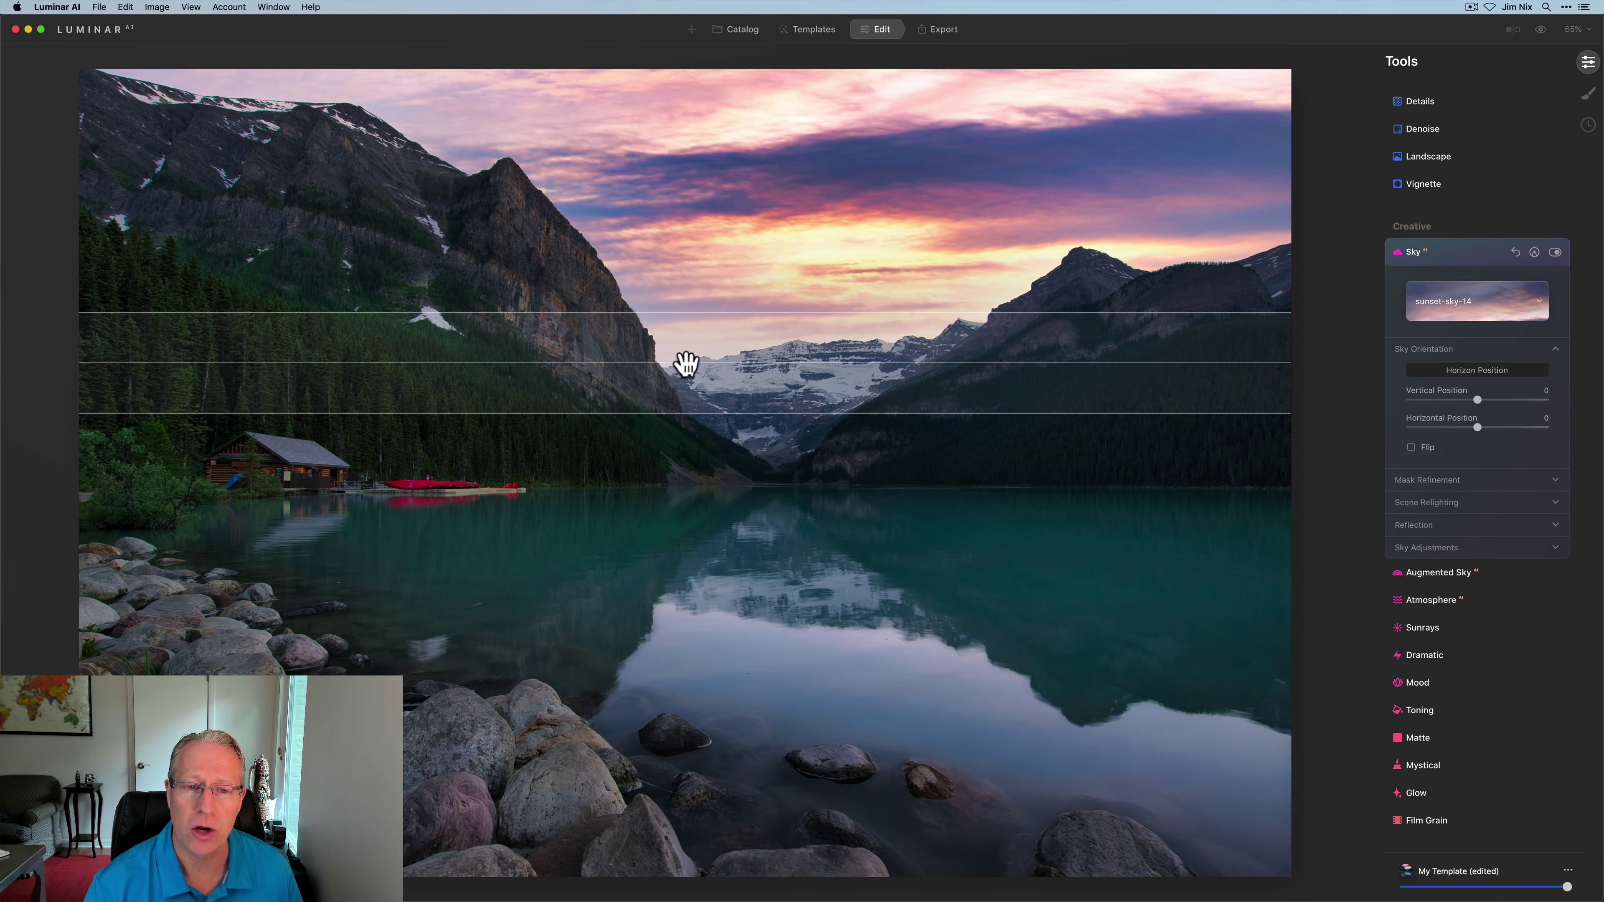
mouse_move(687, 366)
left_mouse_down()
mouse_move(690, 344)
mouse_move(695, 392)
mouse_move(698, 340)
left_mouse_up()
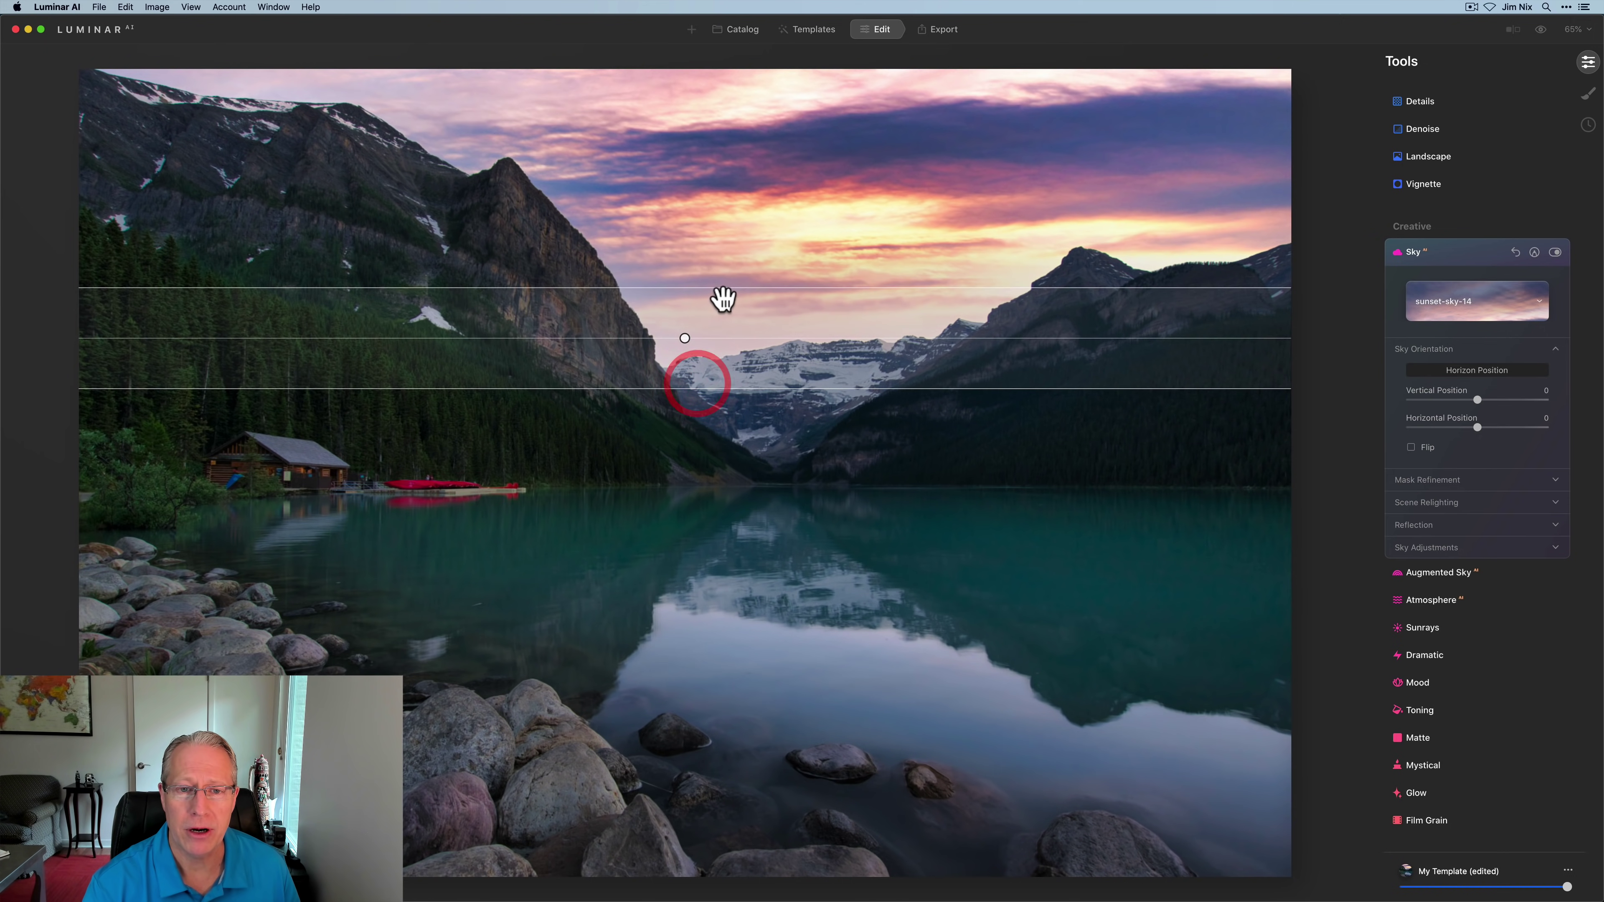
mouse_move(728, 286)
left_mouse_down()
mouse_move(732, 329)
mouse_move(732, 294)
left_mouse_up()
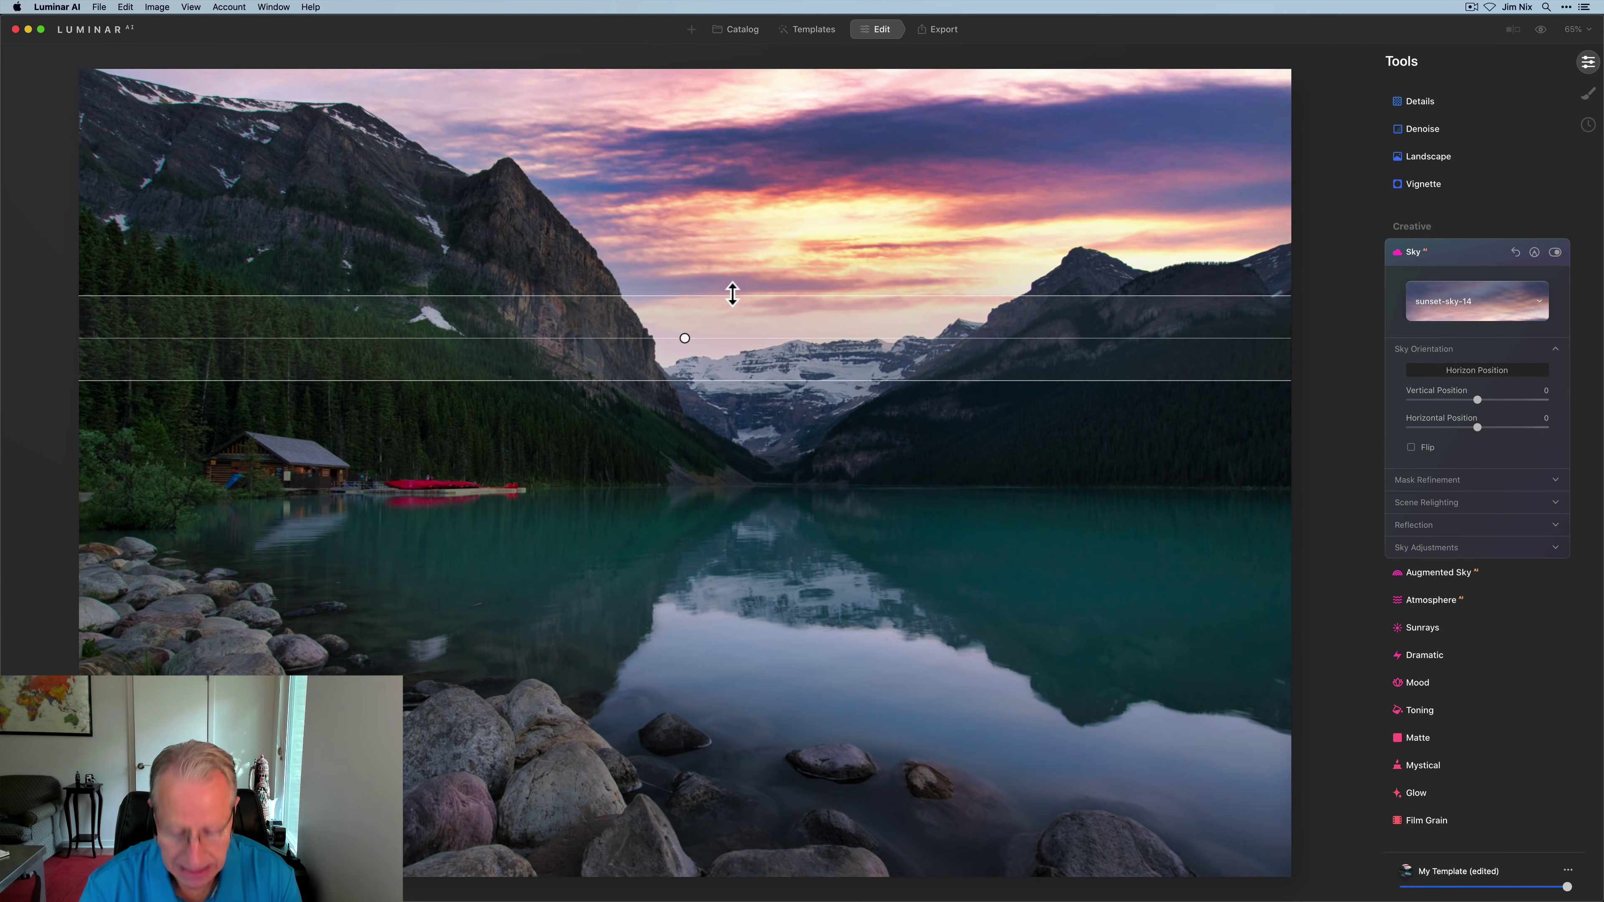
- Switch to Preview to examine the SkyAI image of the older sky orientation and horizon controls, and close it
key("super+Tab")
key("super+Tab")
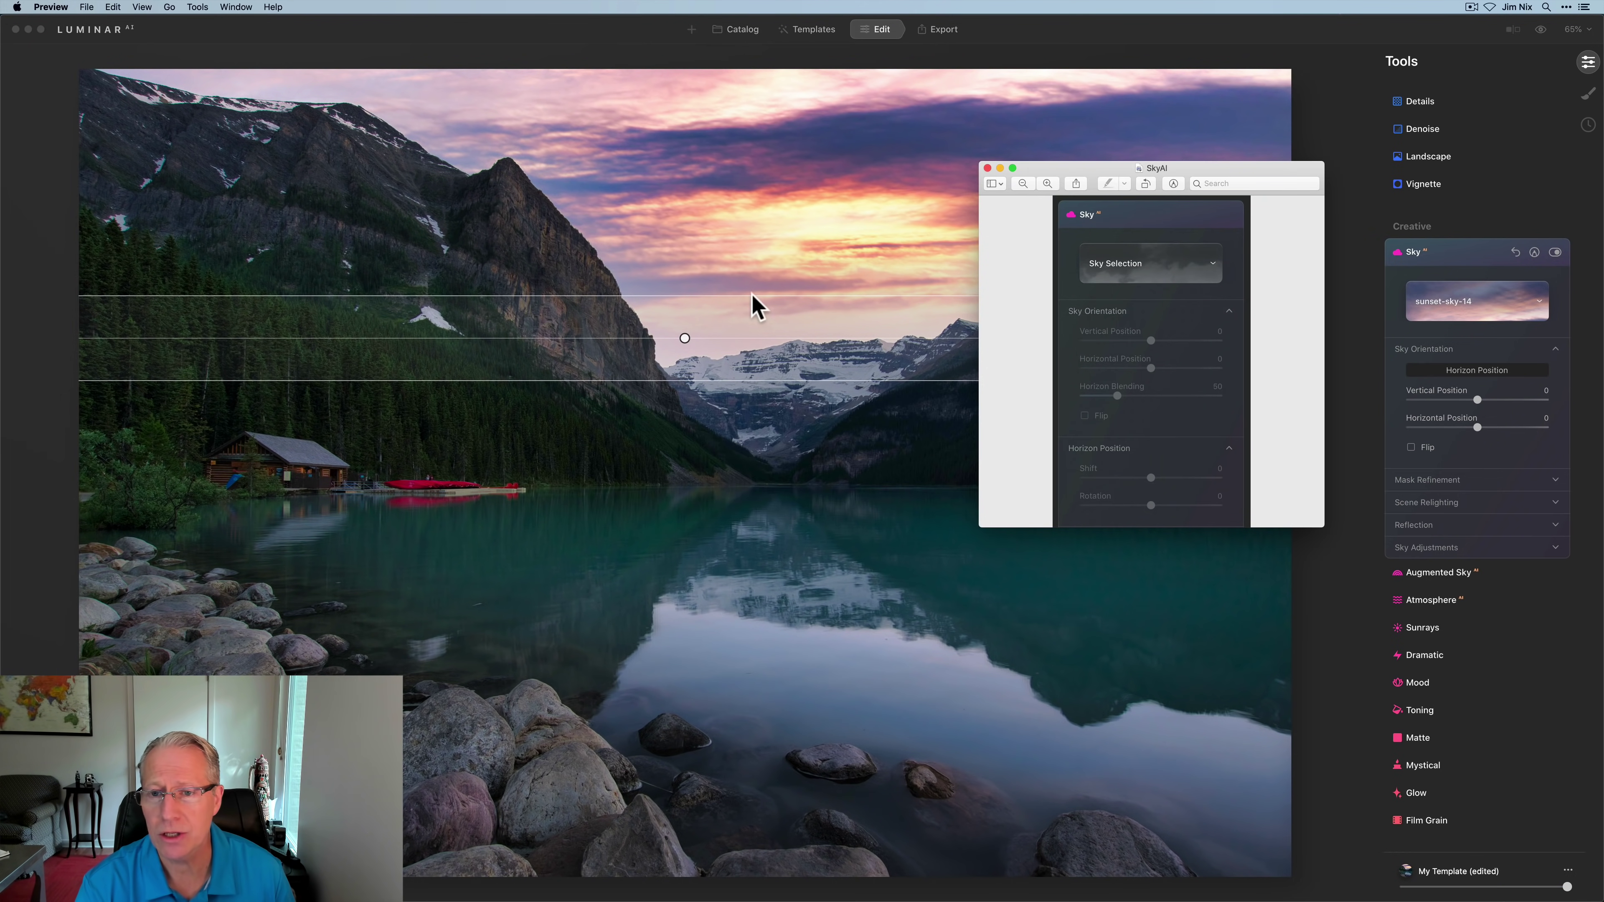
left_click_drag(1257, 180, 1313, 257)
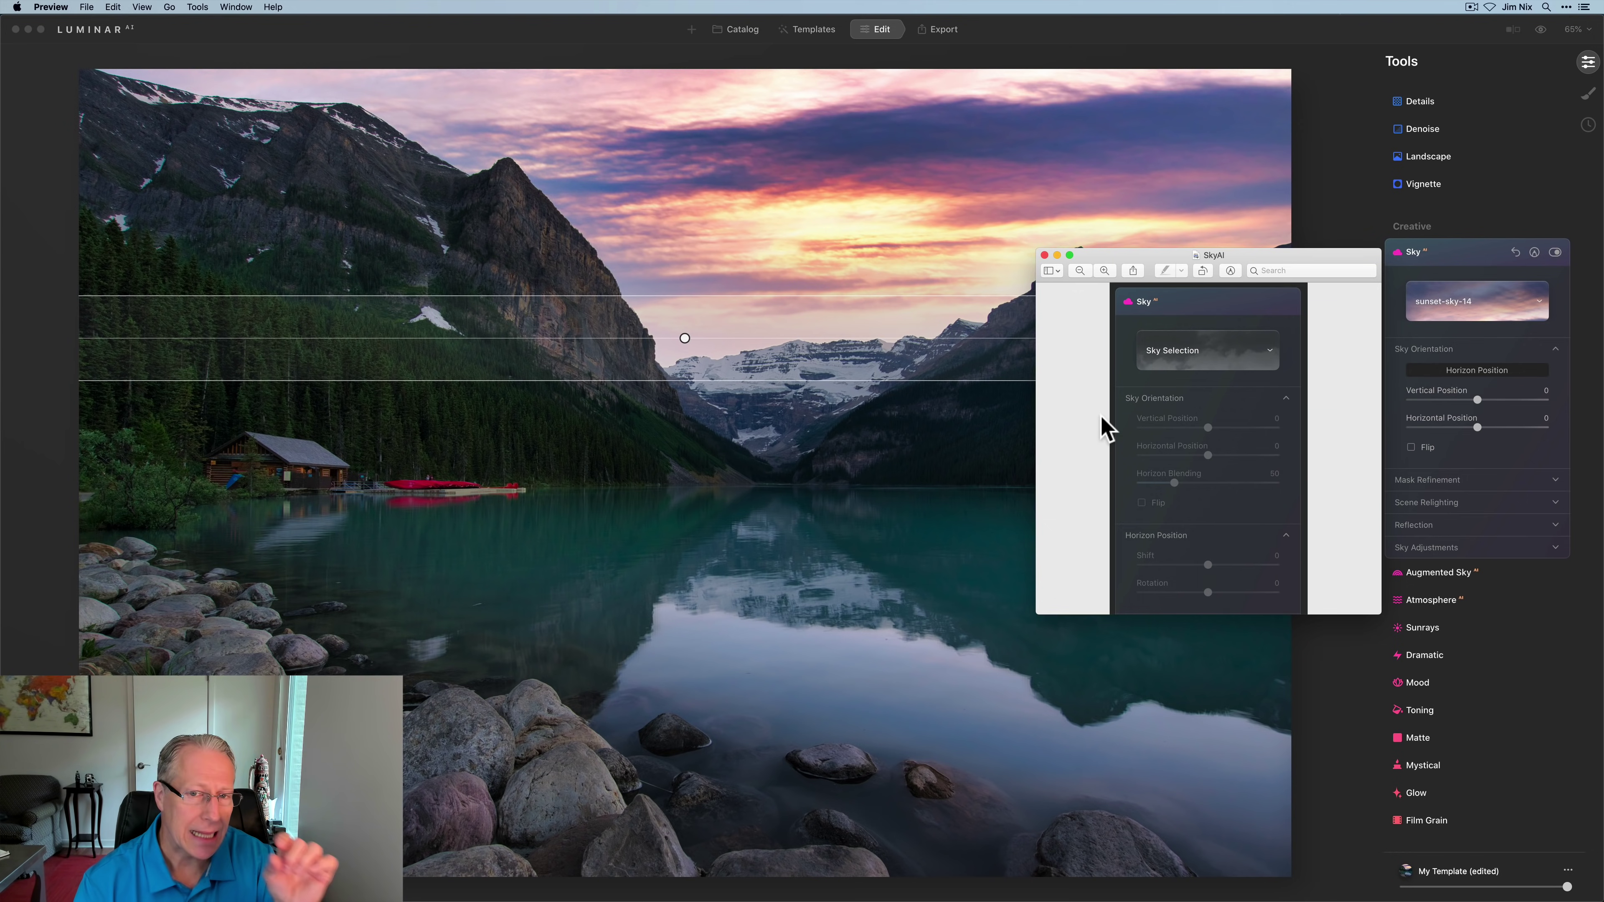
left_click(1044, 255)
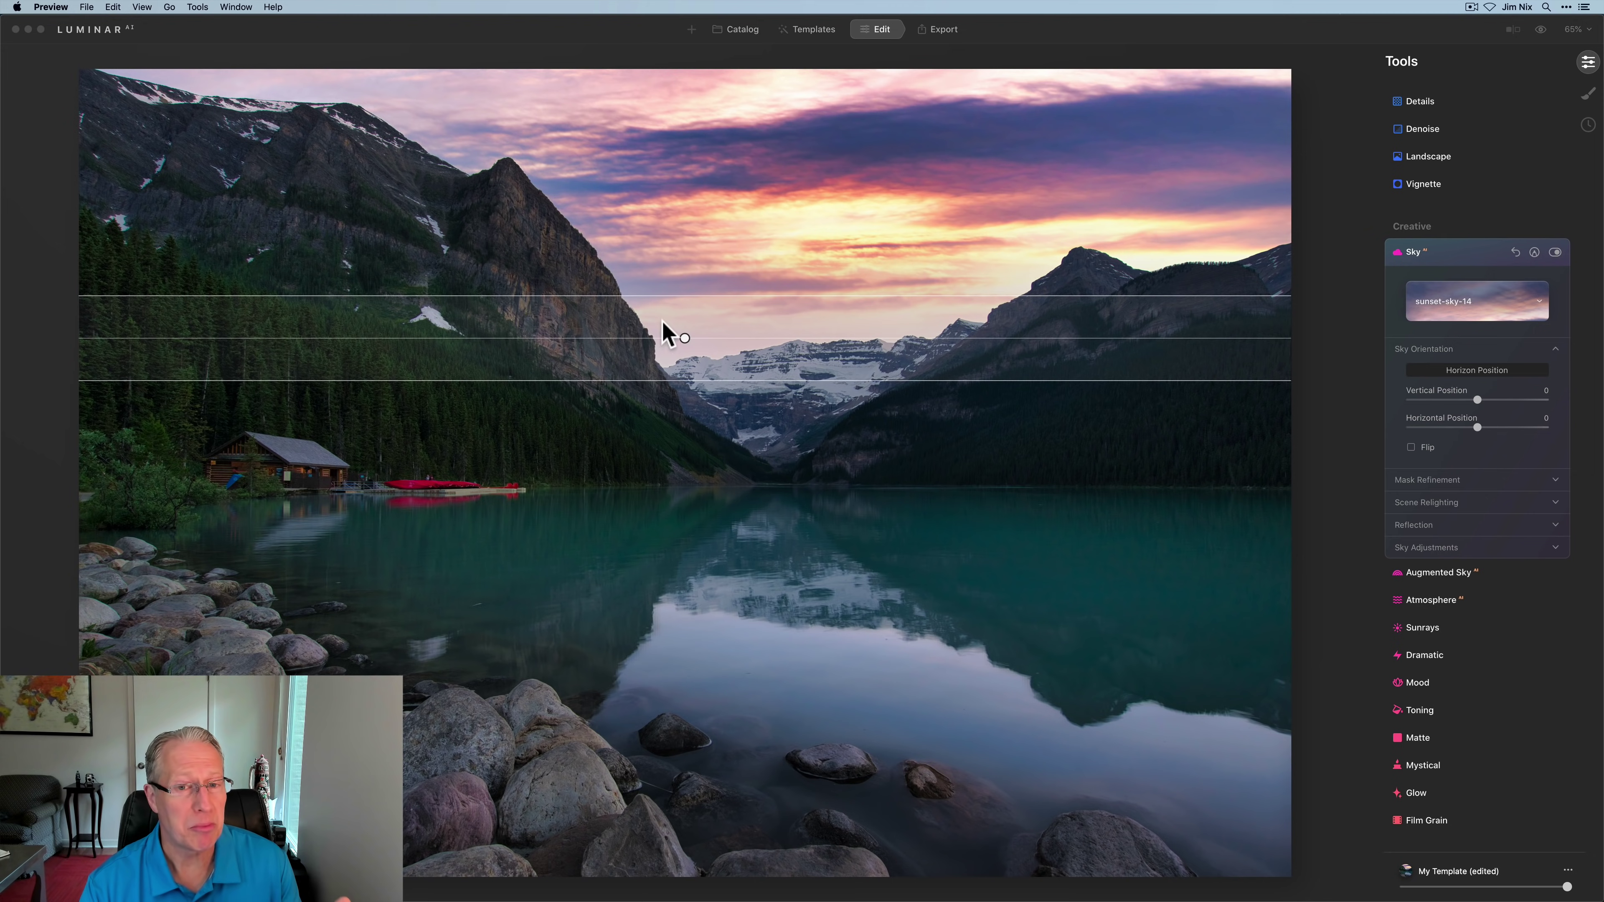
- Lower the sky's horizon guide to the middle of the snowy mountains and narrow its blending band slightly
left_click(685, 337)
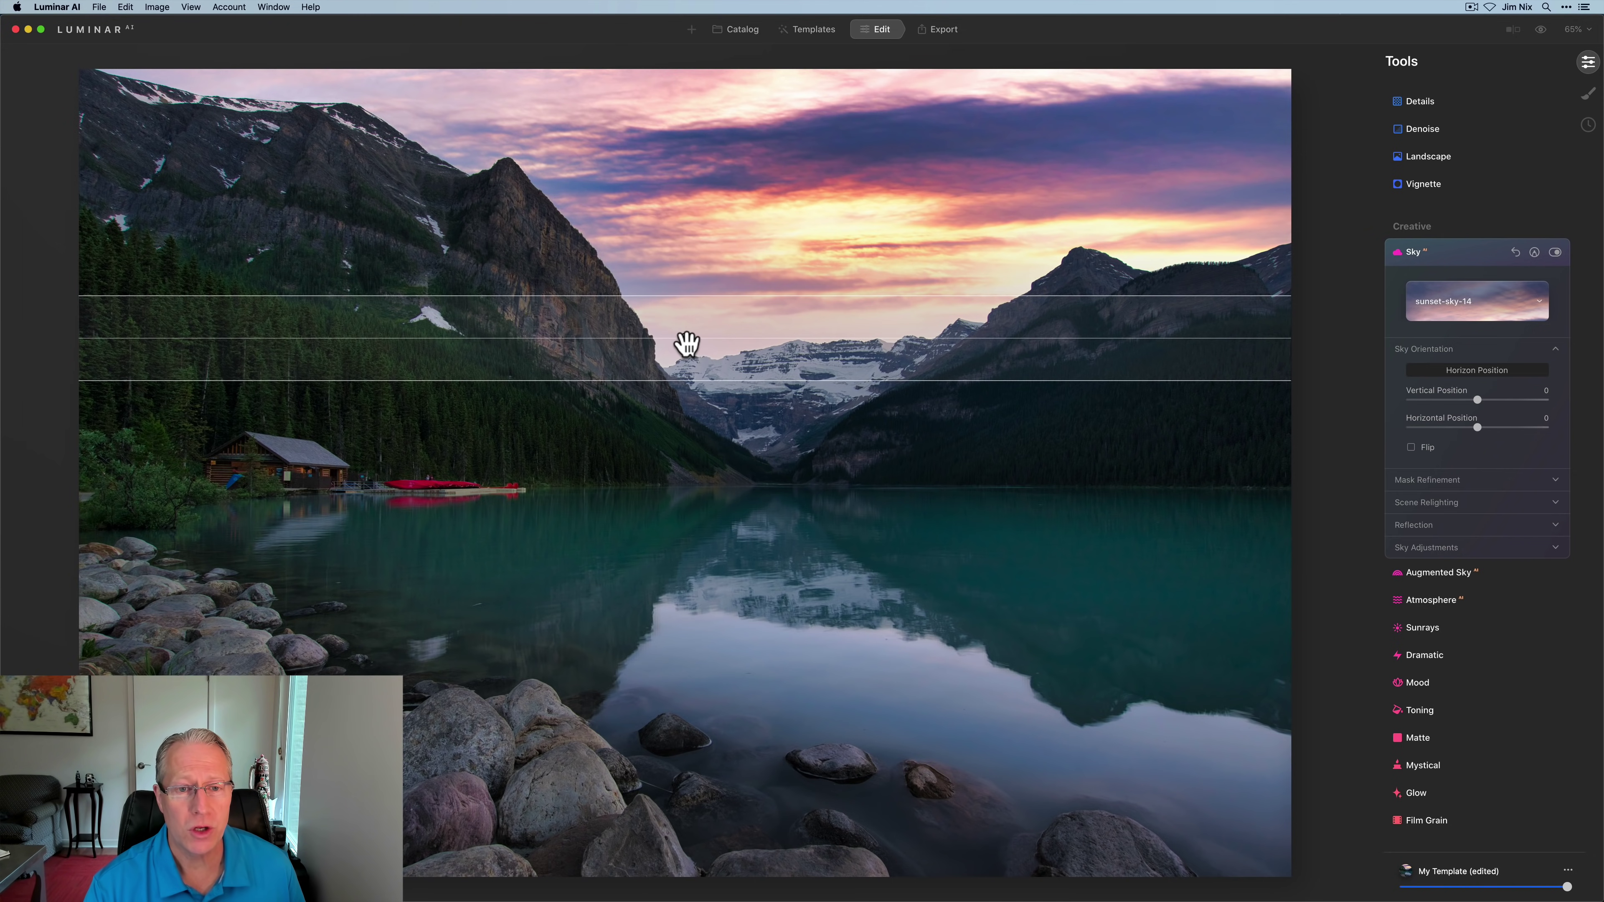
left_click_drag(684, 338, 692, 382)
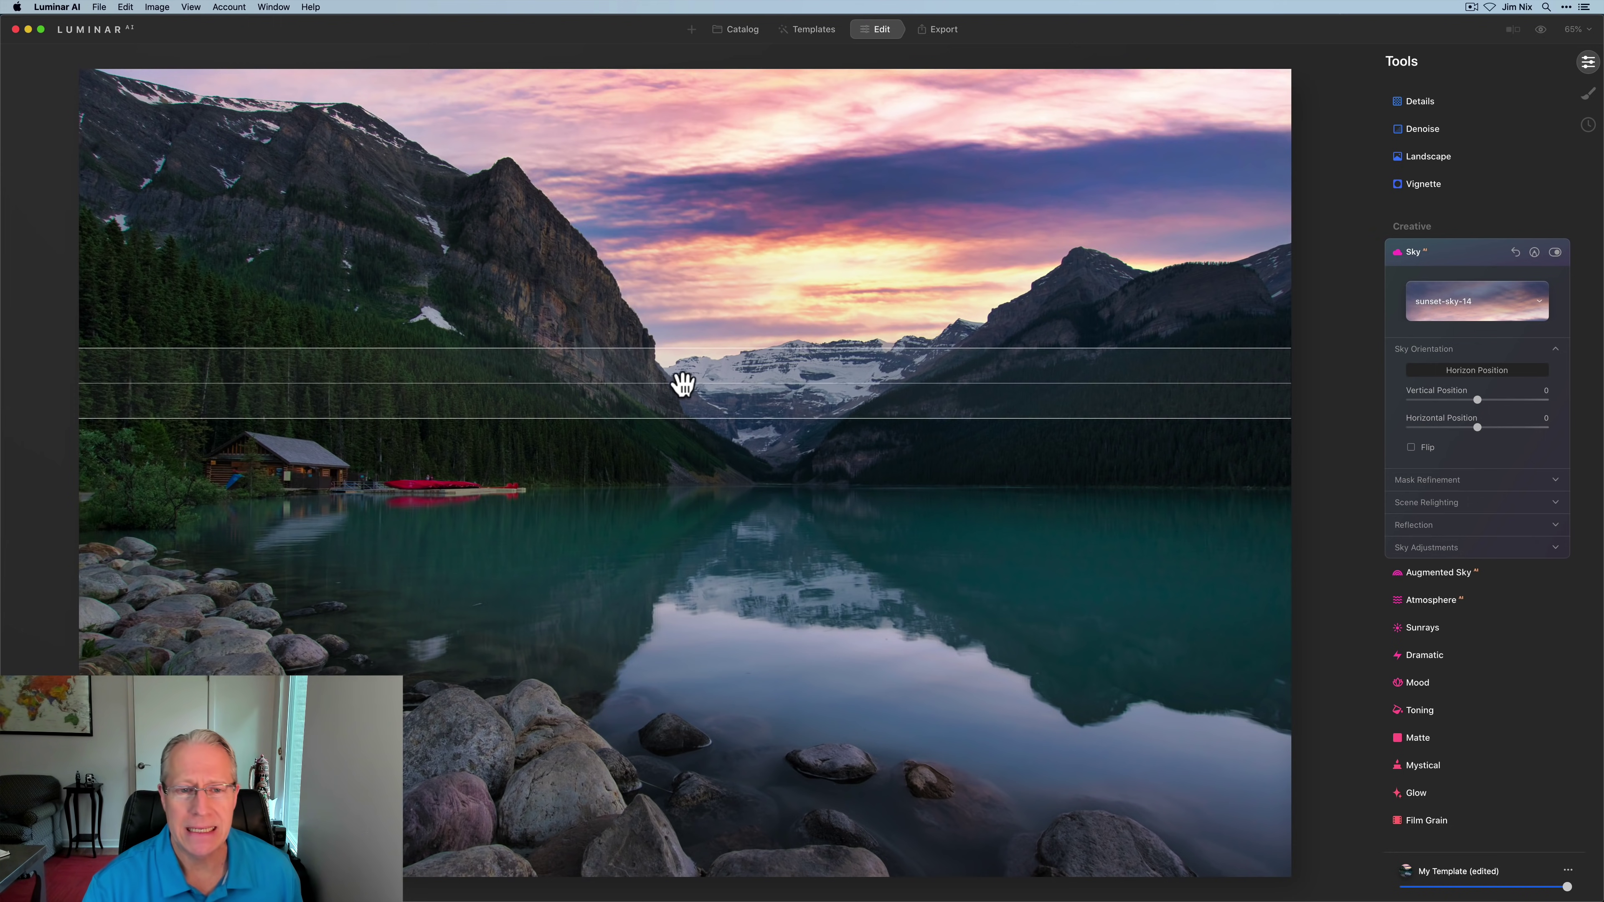
- Widen the sky horizon's blending band slightly and raise the horizon guide a little on the snowy mountains
mouse_move(778, 320)
left_mouse_down()
mouse_move(779, 338)
mouse_move(774, 322)
left_mouse_up()
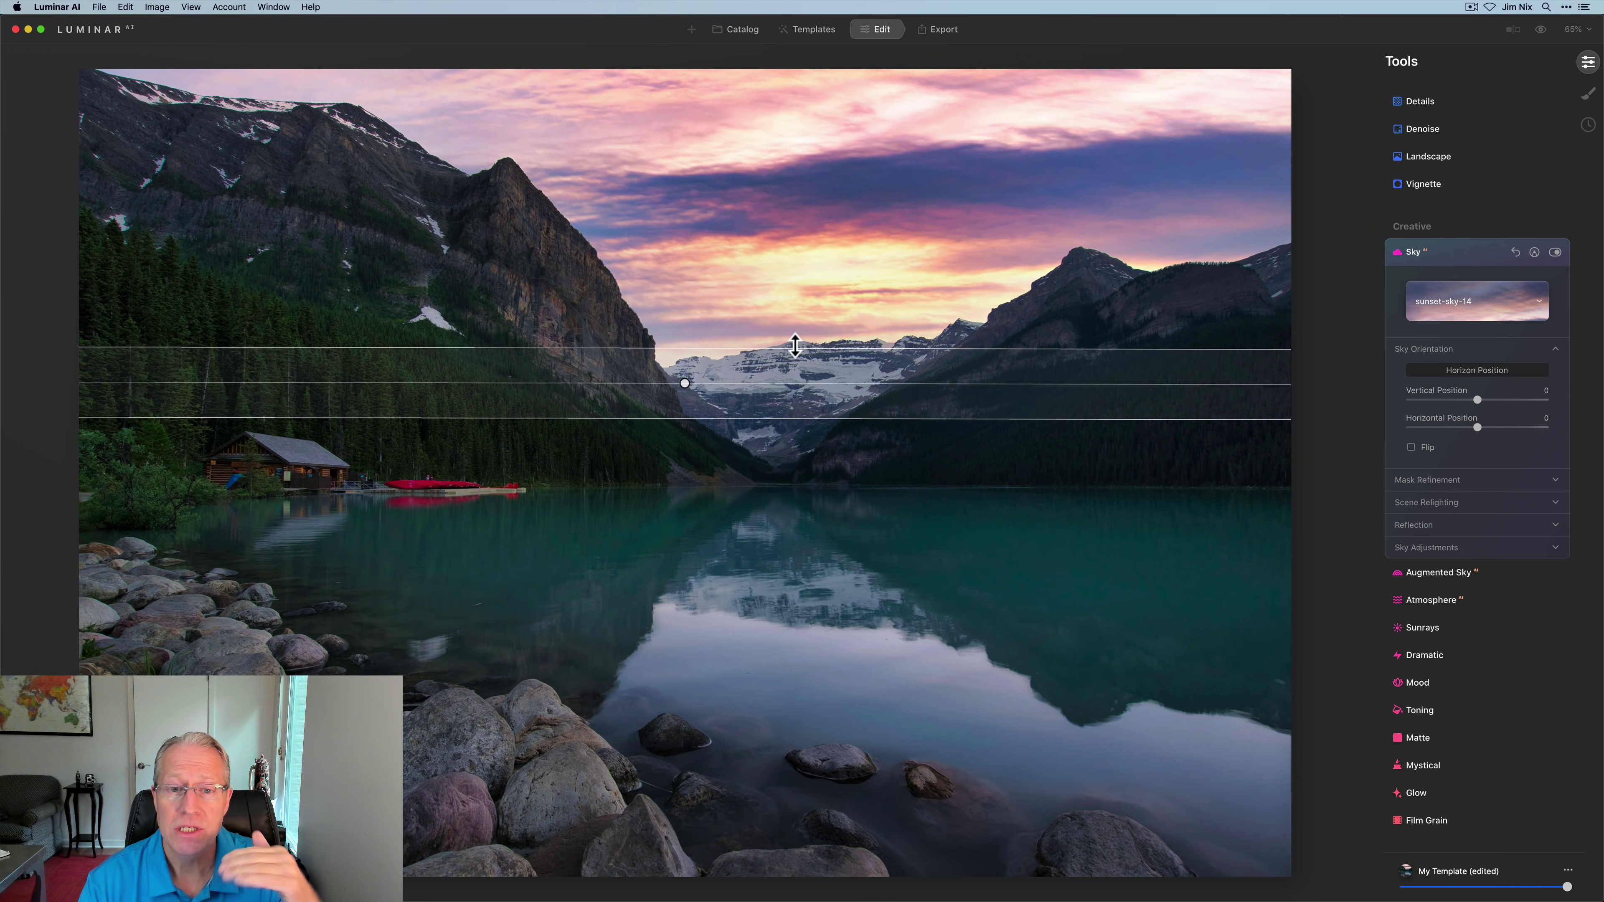
left_click_drag(792, 347, 795, 336)
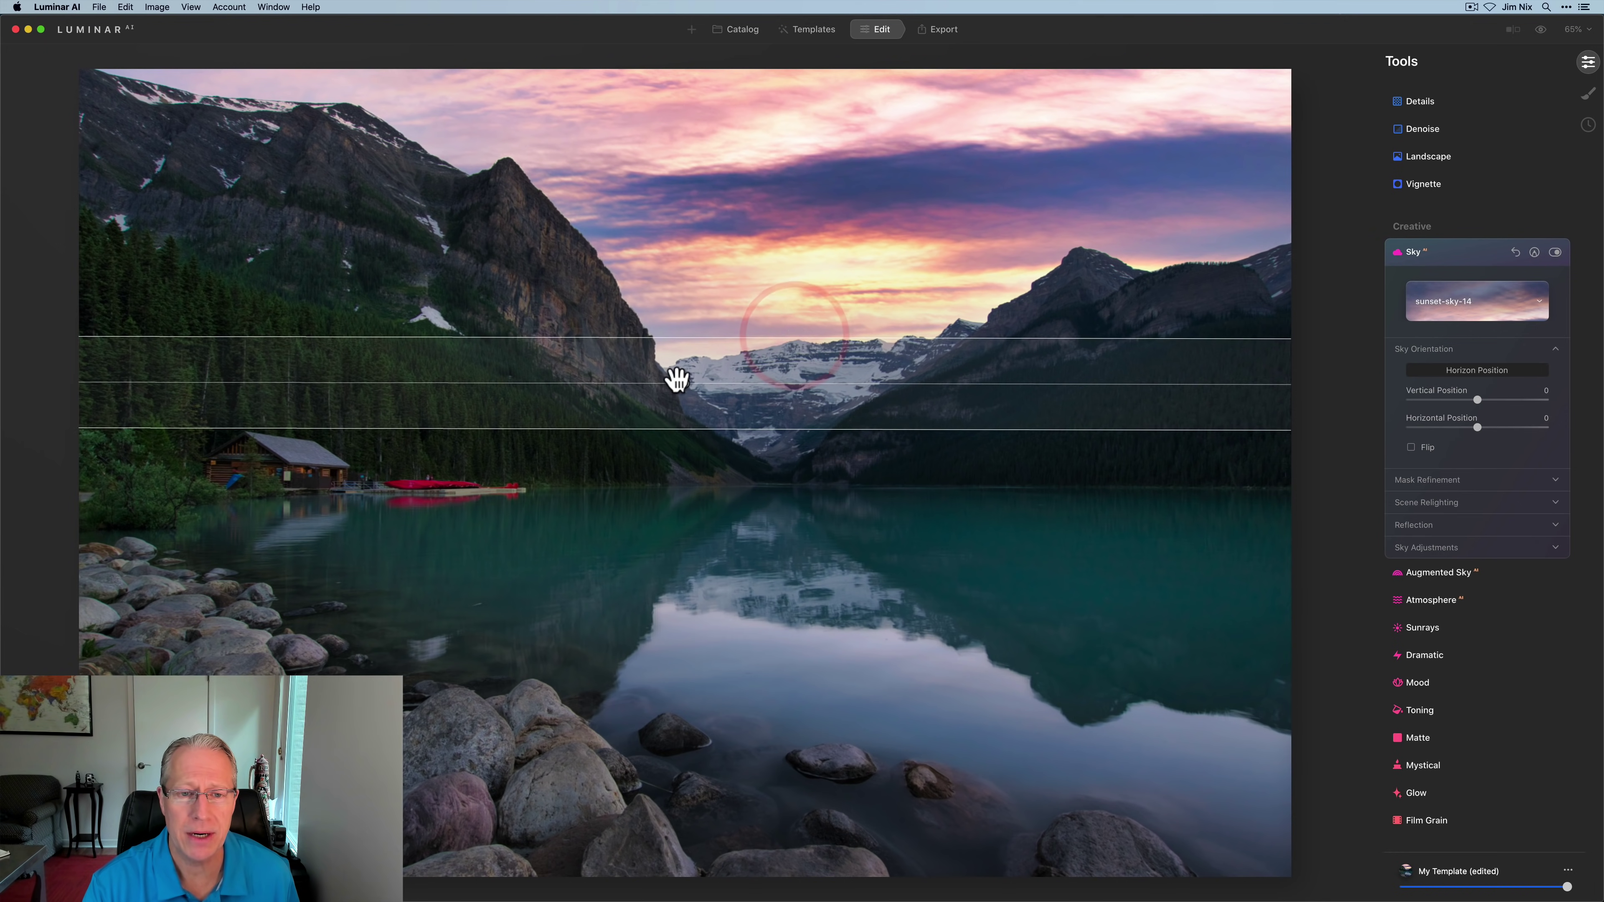
left_click_drag(685, 383, 687, 373)
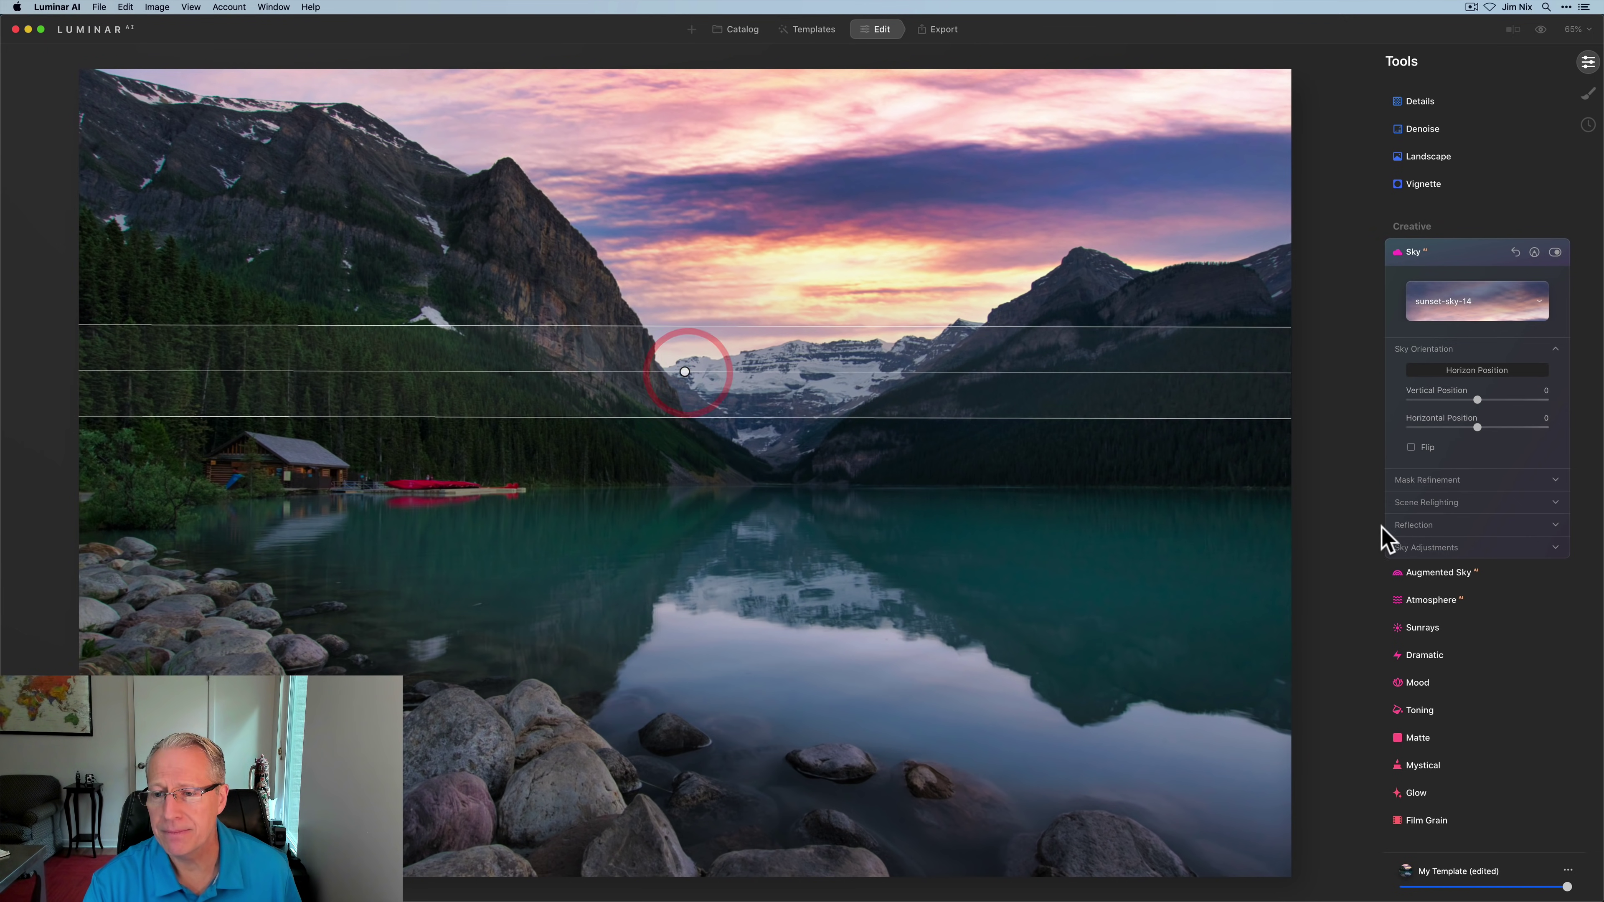
- Set the sky's Reflection Amount to 76, tilt the horizon clockwise so it slopes down to the right, and hide its guides
left_click(1413, 525)
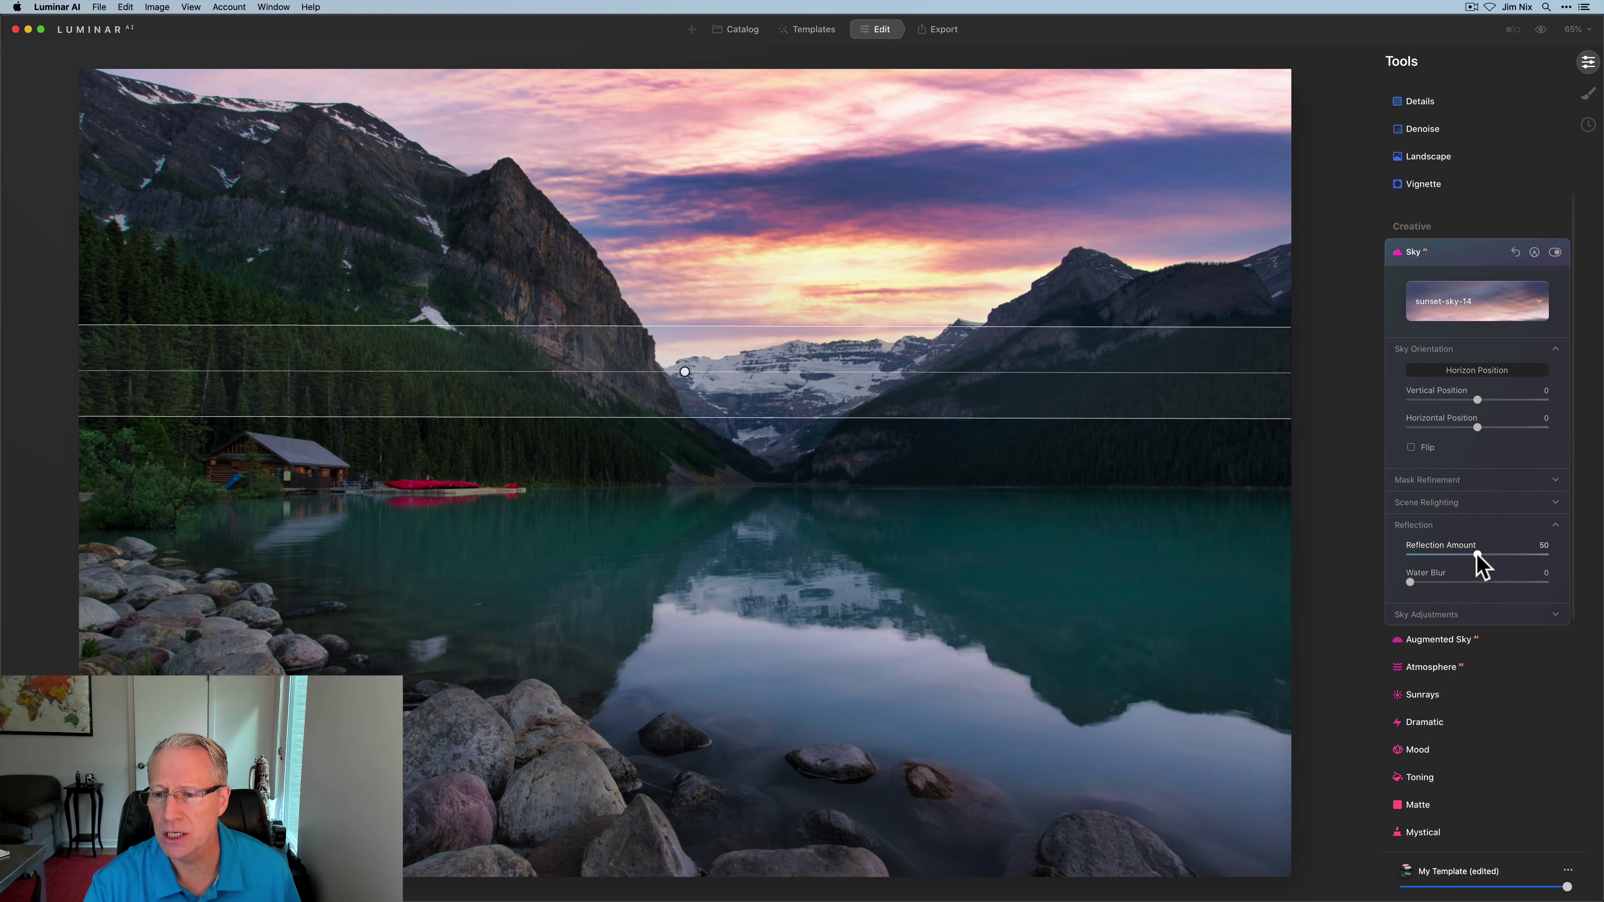
left_click_drag(1500, 553, 1514, 555)
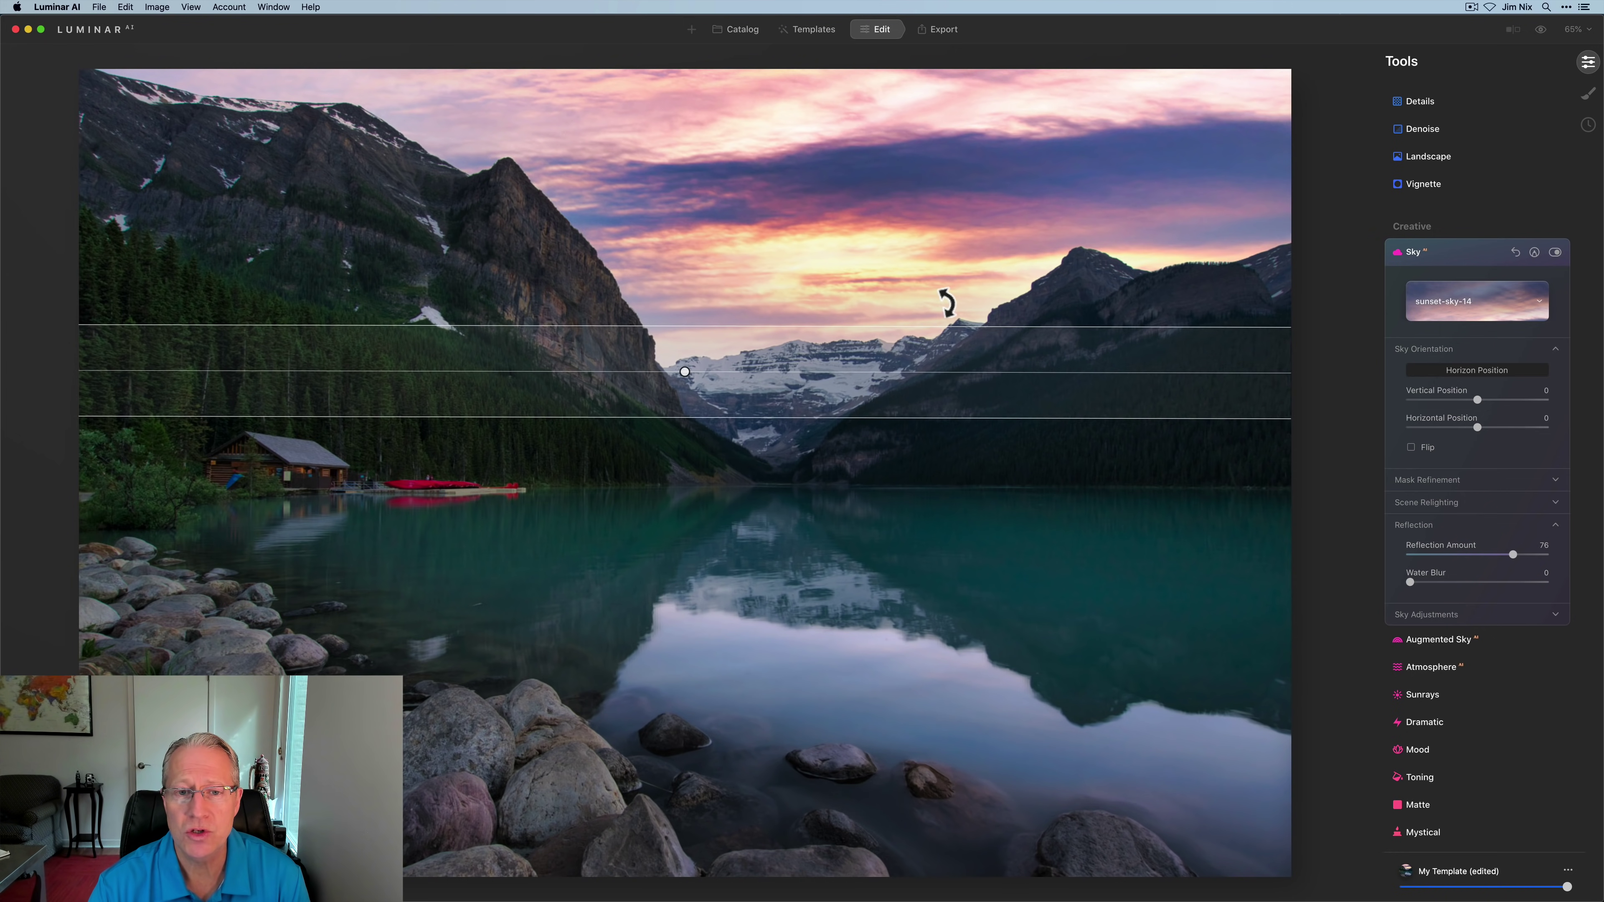
left_click_drag(949, 304, 944, 330)
left_click(1441, 371)
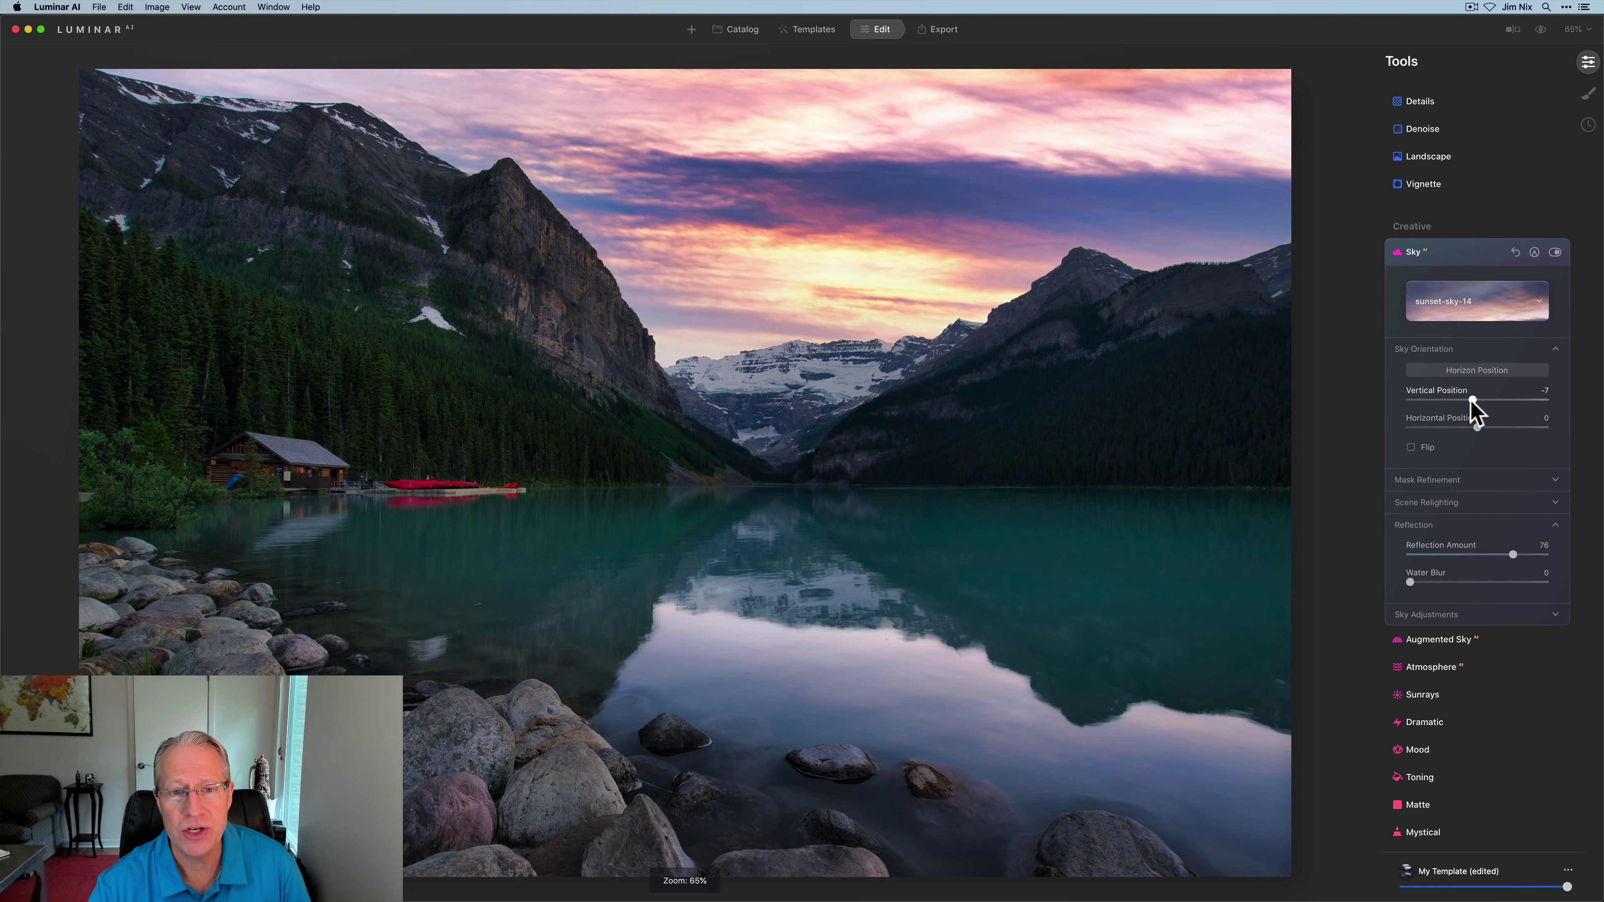
- Set the sky's Vertical Position to -36 and Horizontal Position to 6, and check the placement against the horizon guides
left_click_drag(1472, 400, 1453, 402)
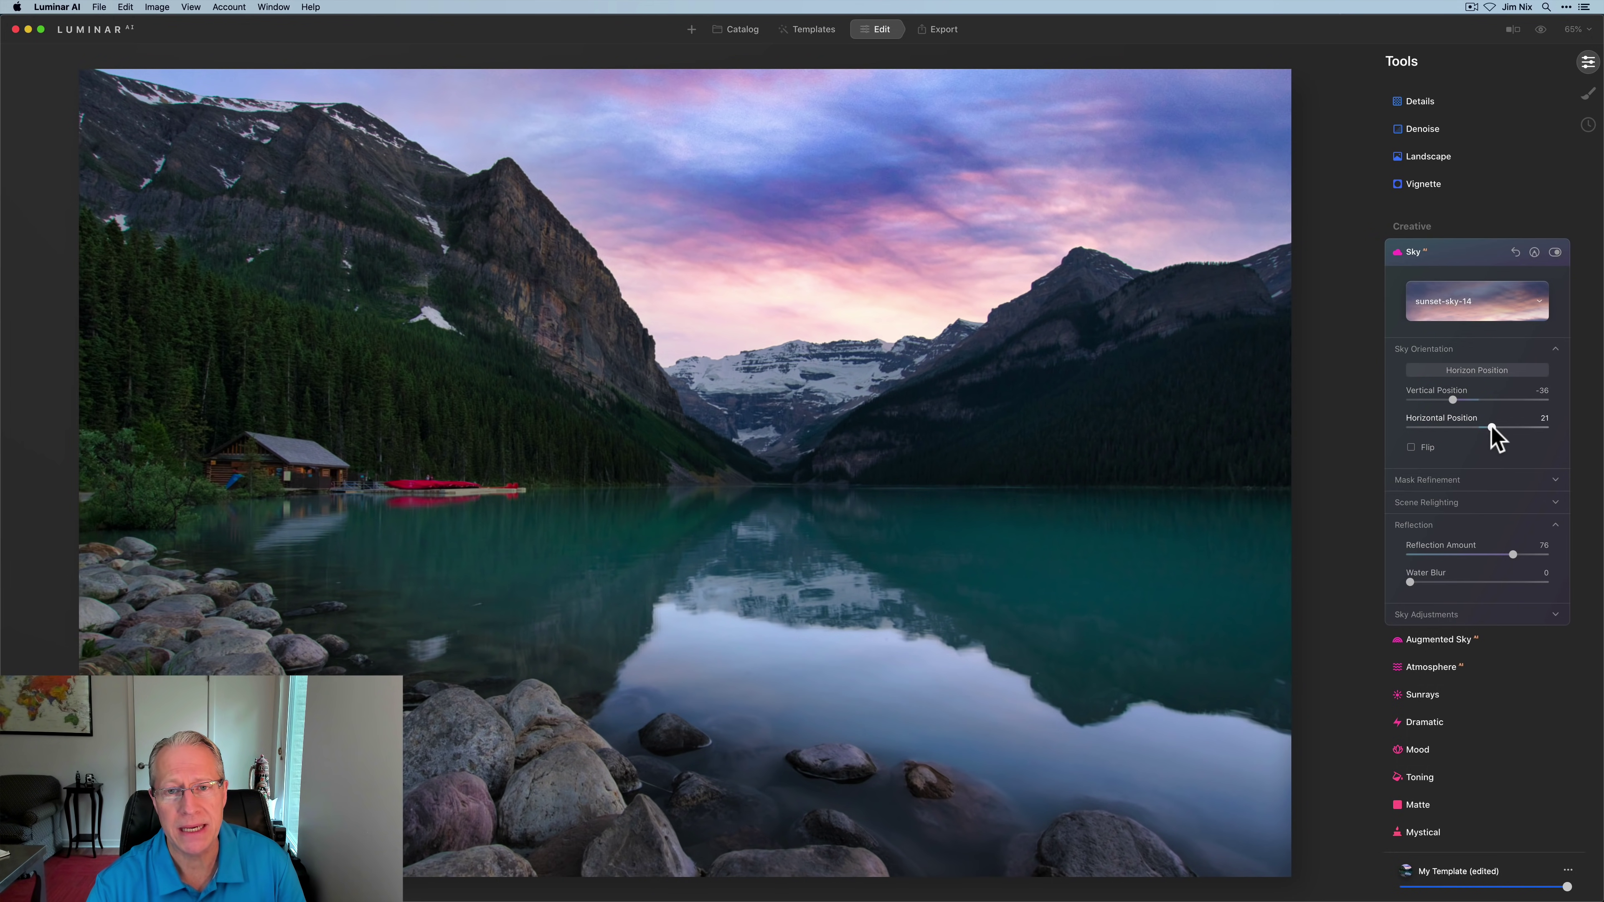
left_click_drag(1492, 427, 1492, 427)
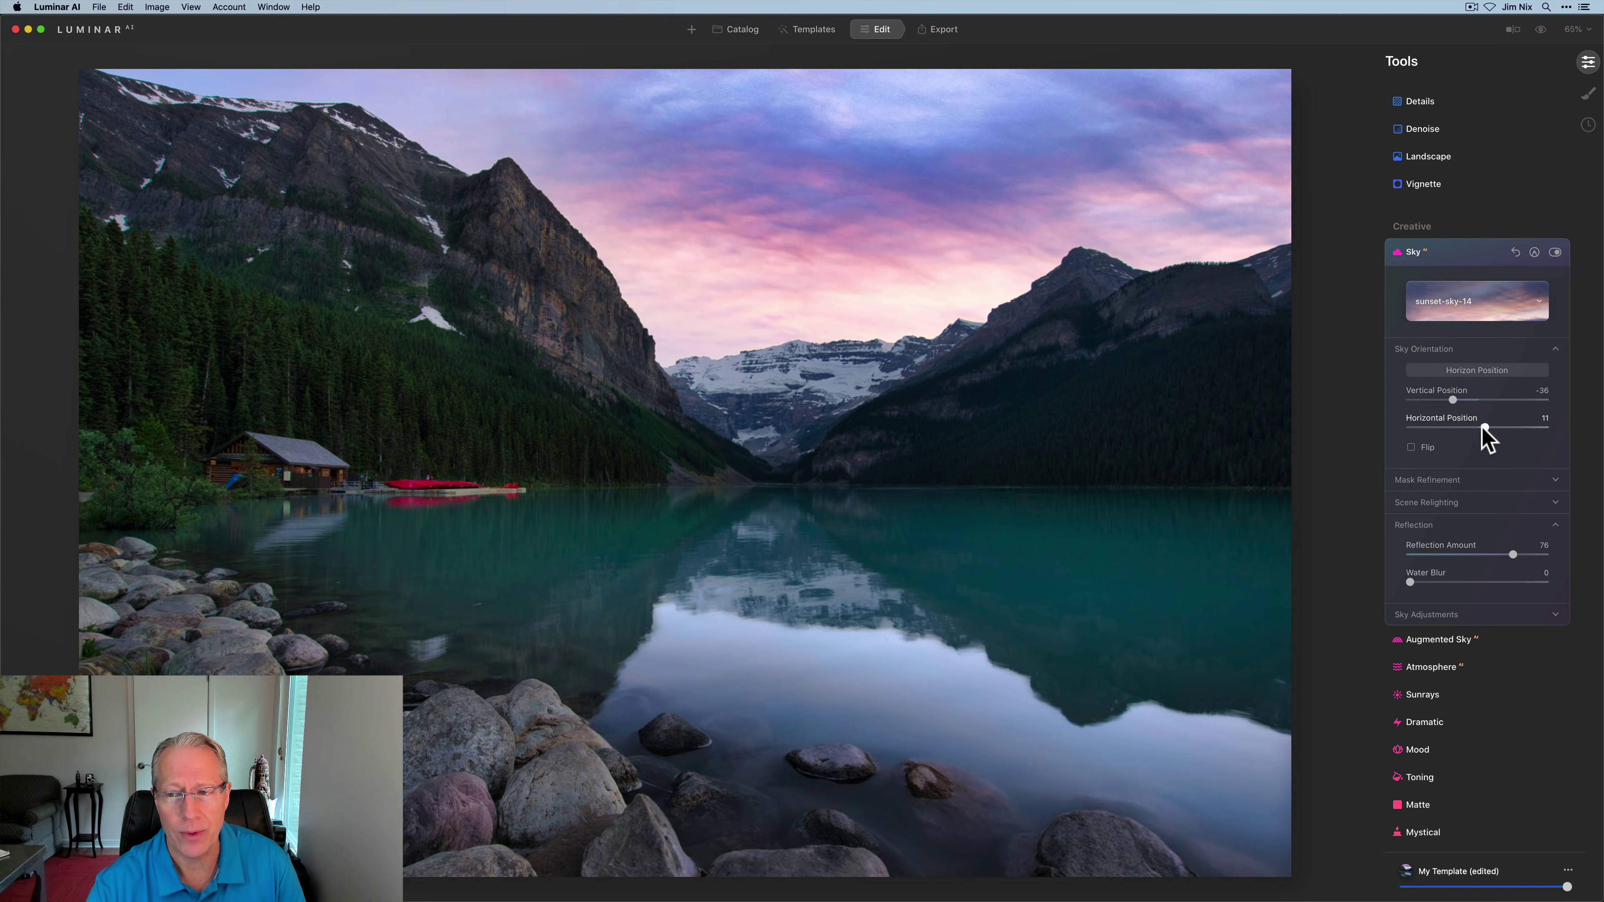
left_click(1475, 374)
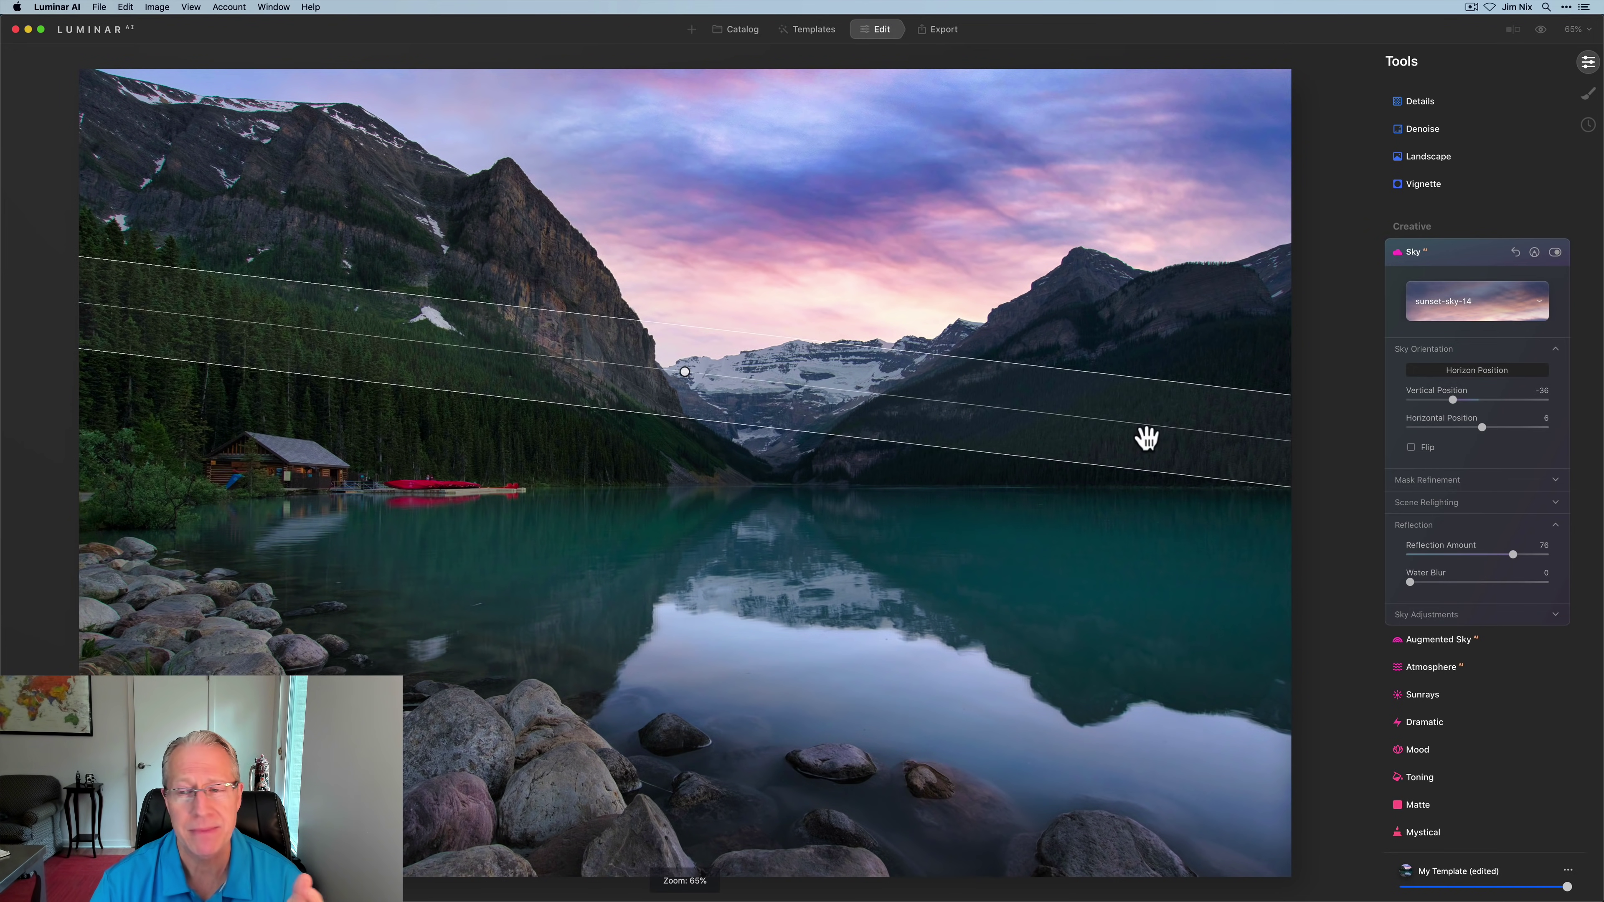
left_click(1436, 376)
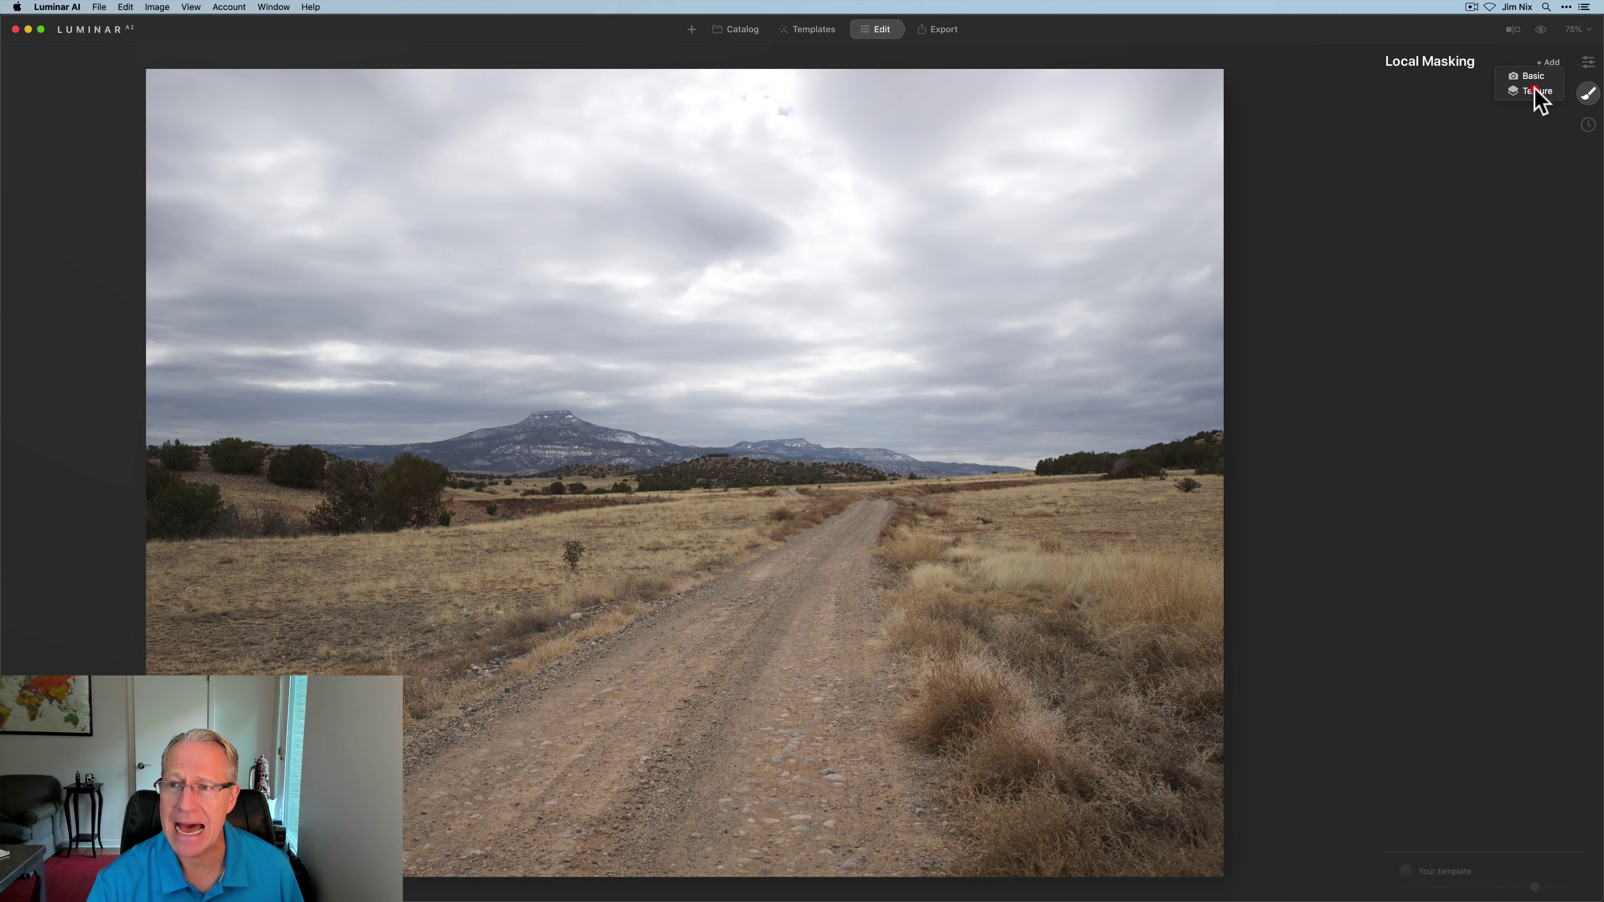
- Add a Texture local mask to the desert road photo and look through all the available textures
left_click(1537, 92)
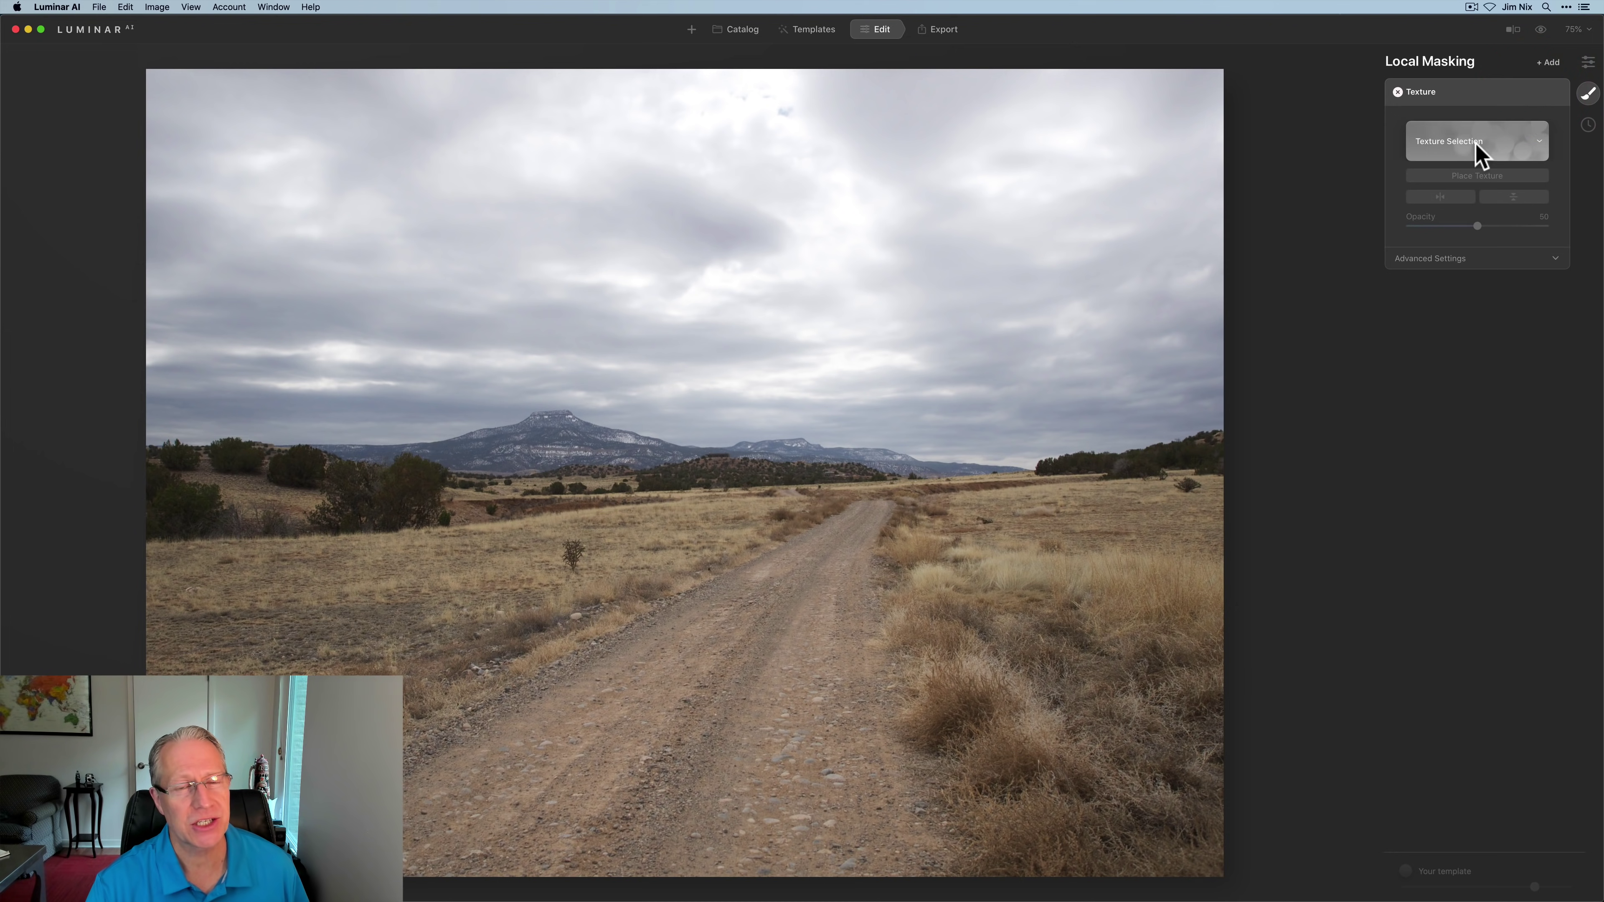
left_click(1477, 153)
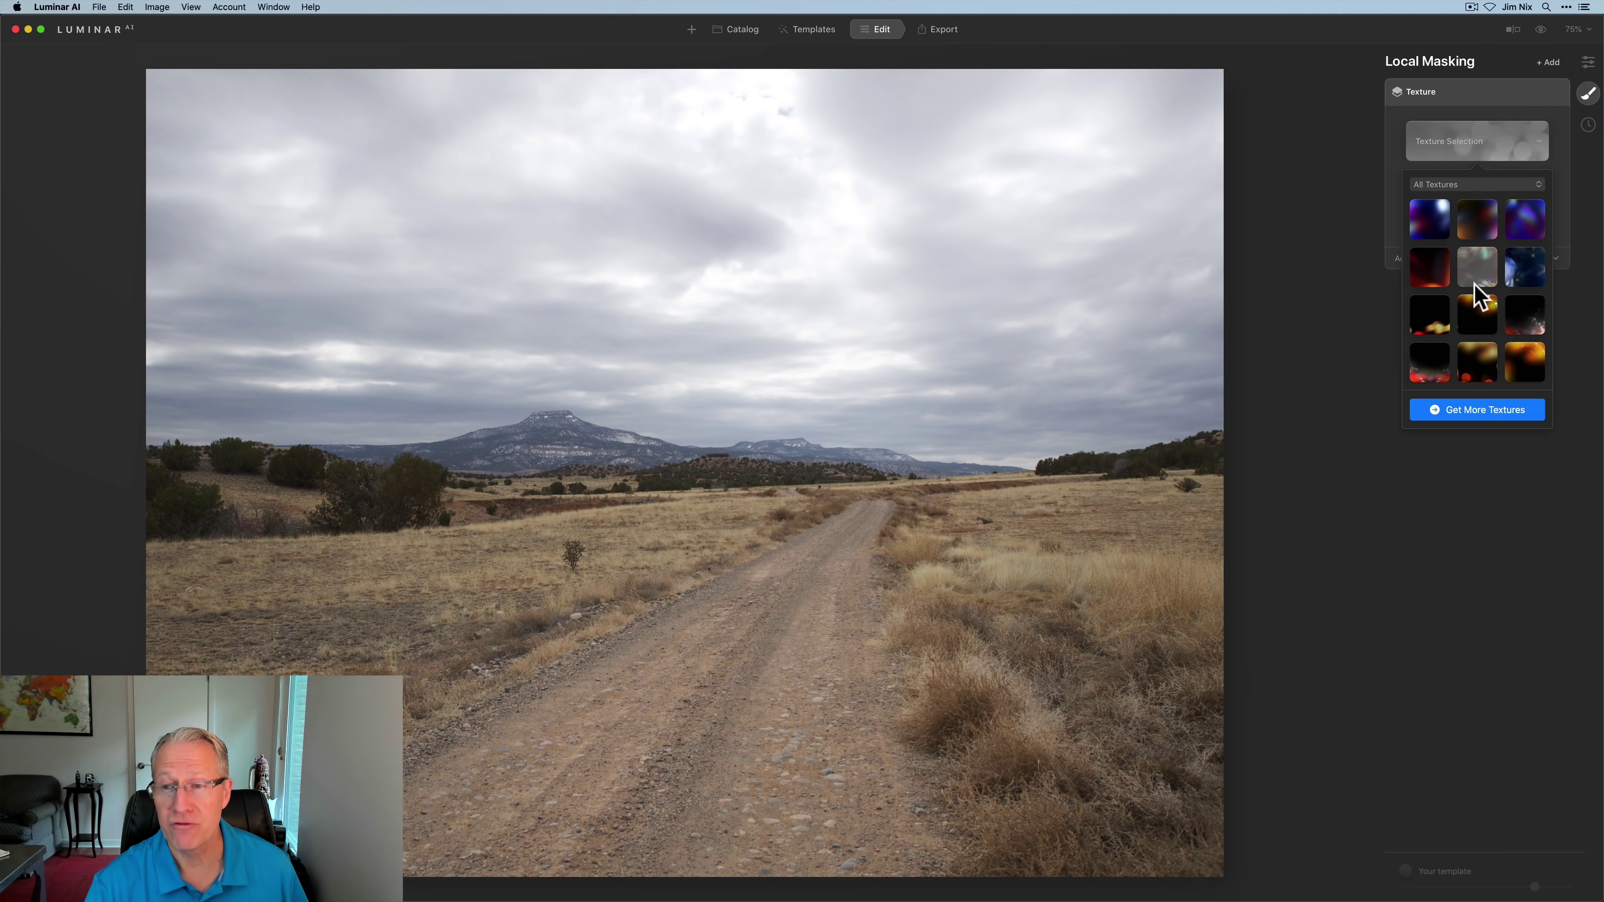
scroll(1481, 297, "down", 5)
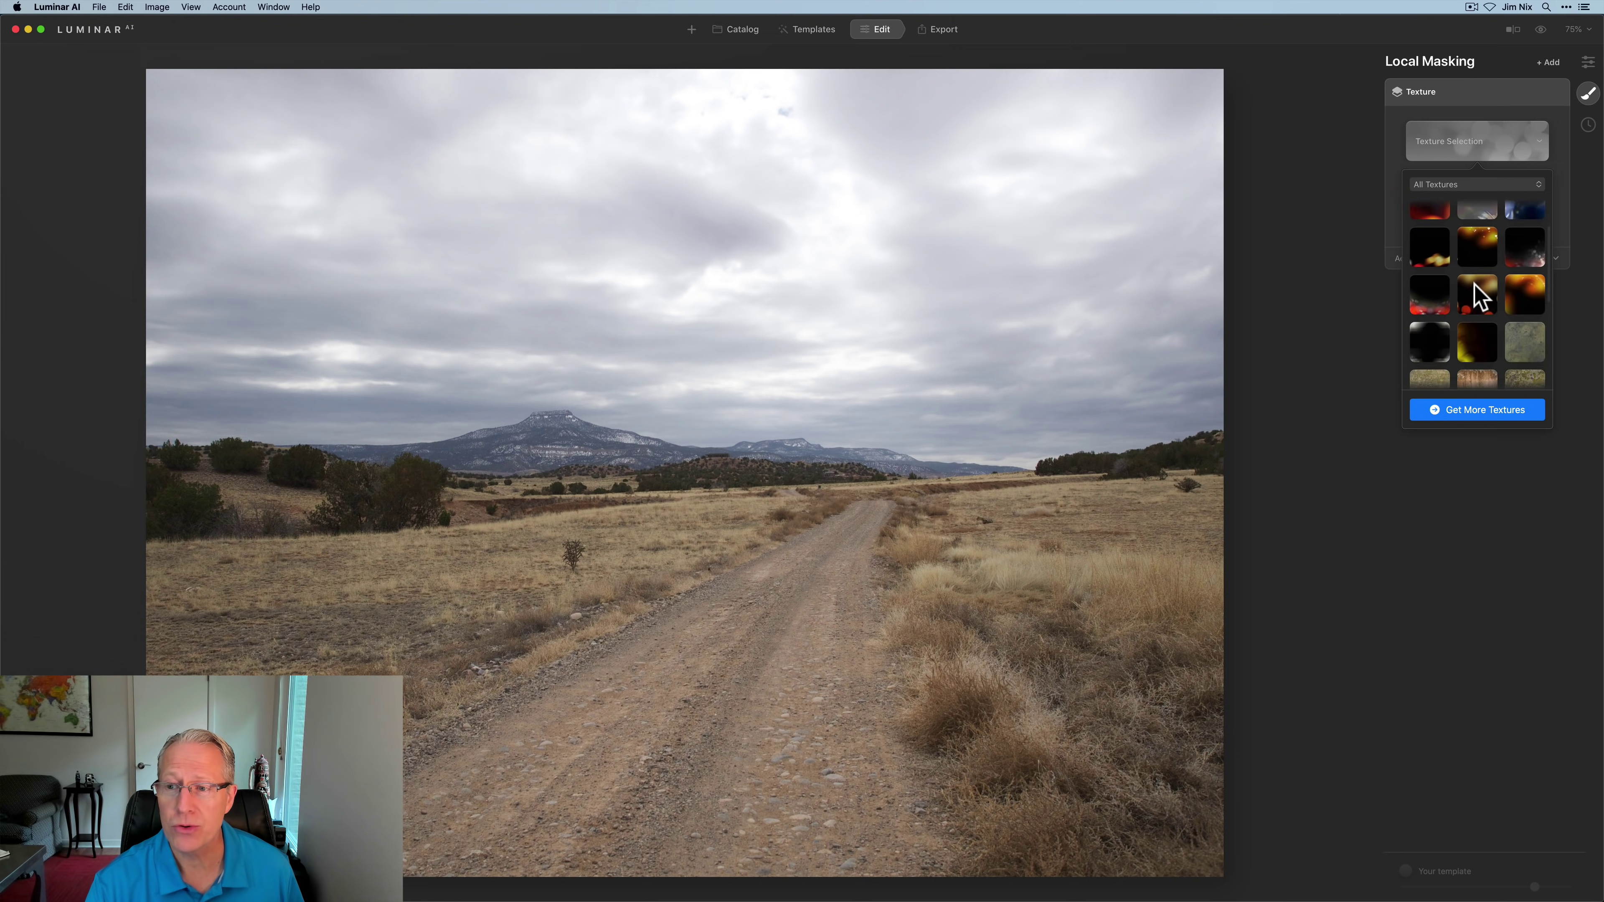
scroll(1480, 297, "down", 5)
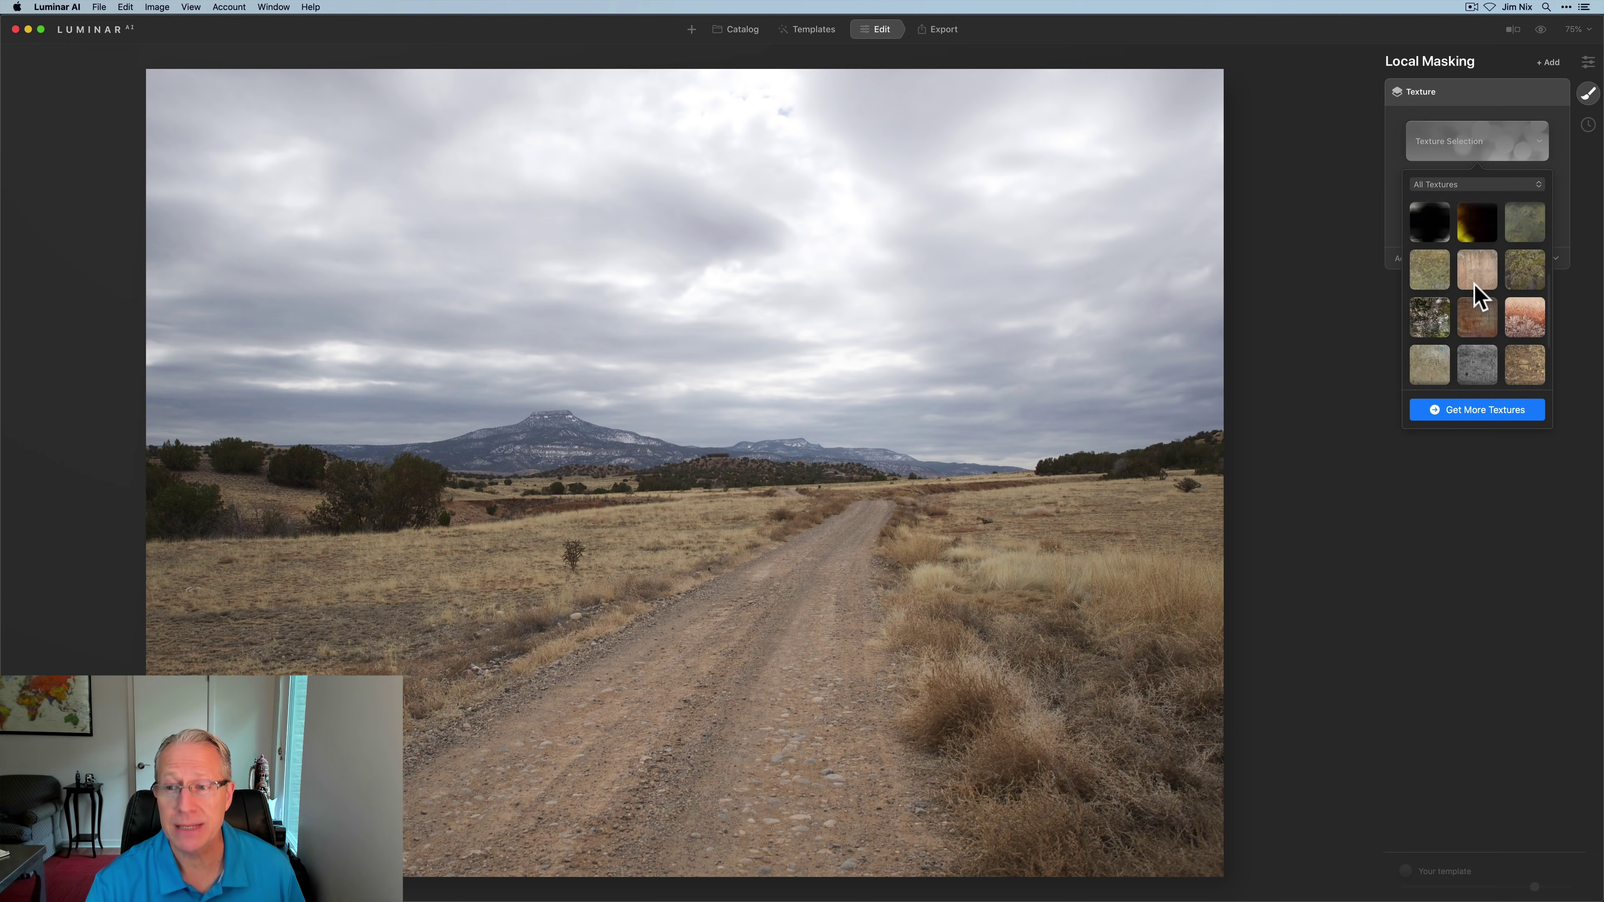
scroll(1478, 296, "down", 10)
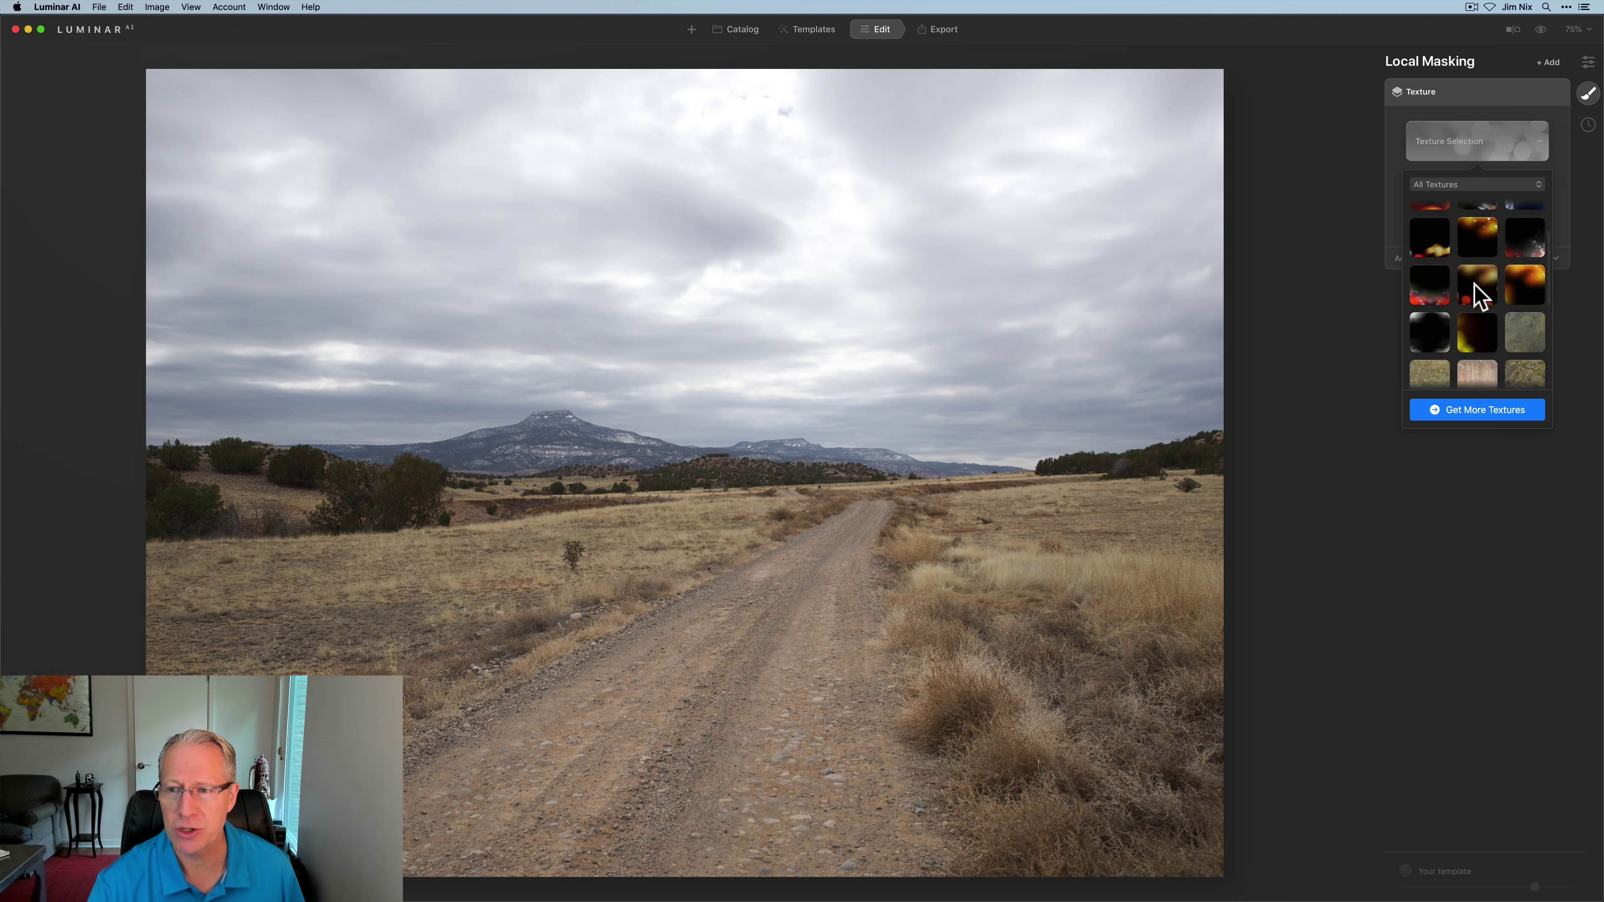
- Examine the textures in the Flares and Sparklers categories
left_click(1462, 185)
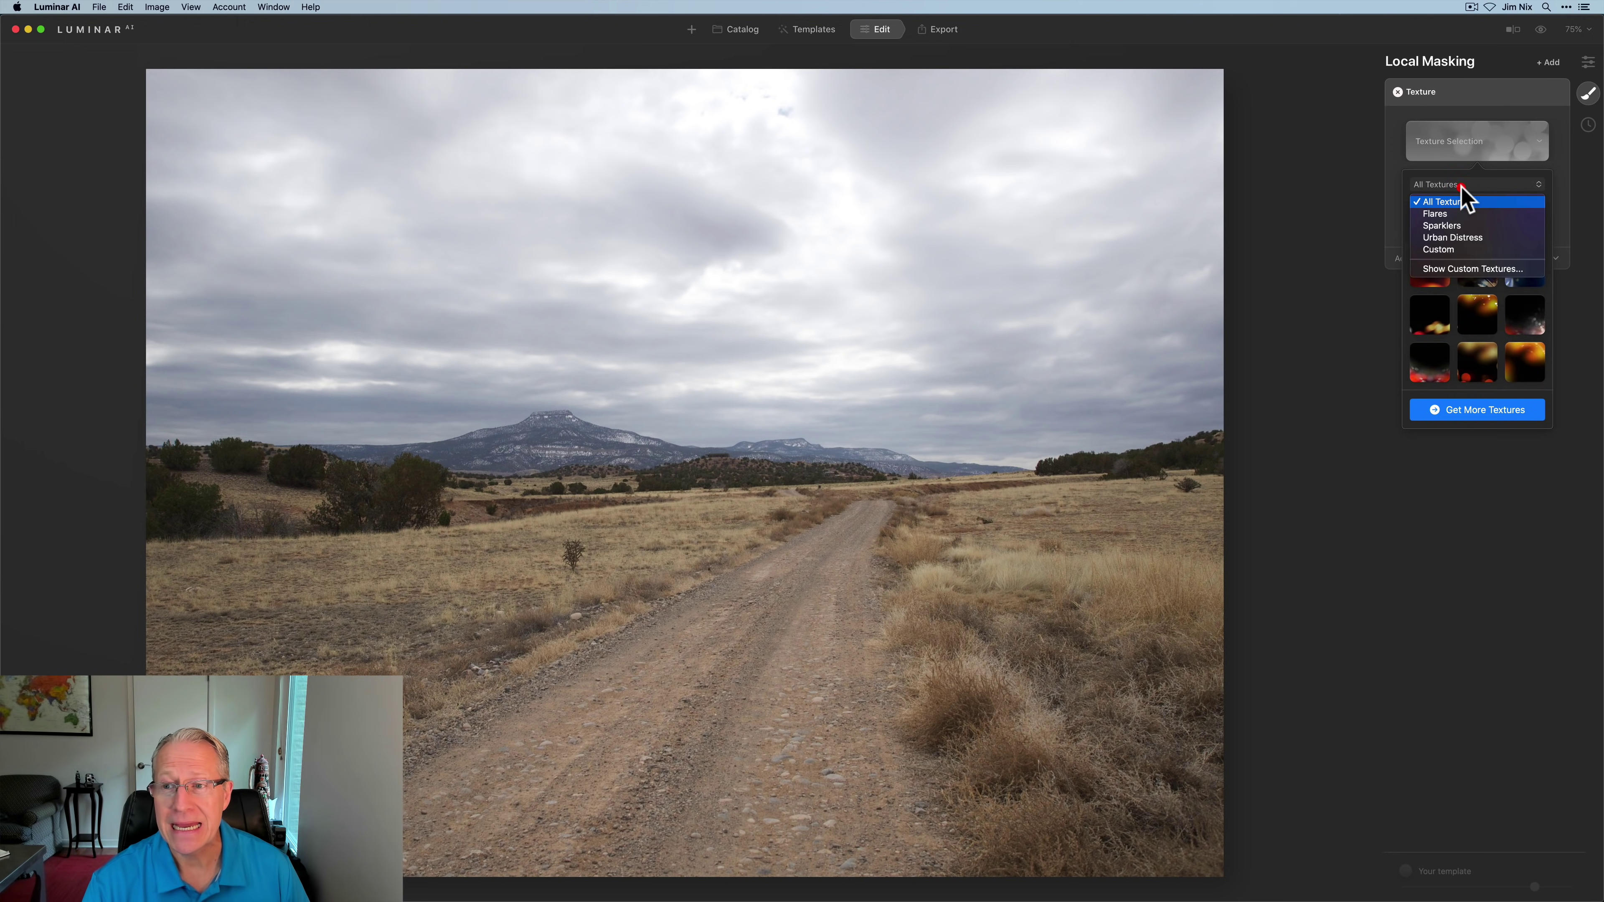
left_click(1444, 214)
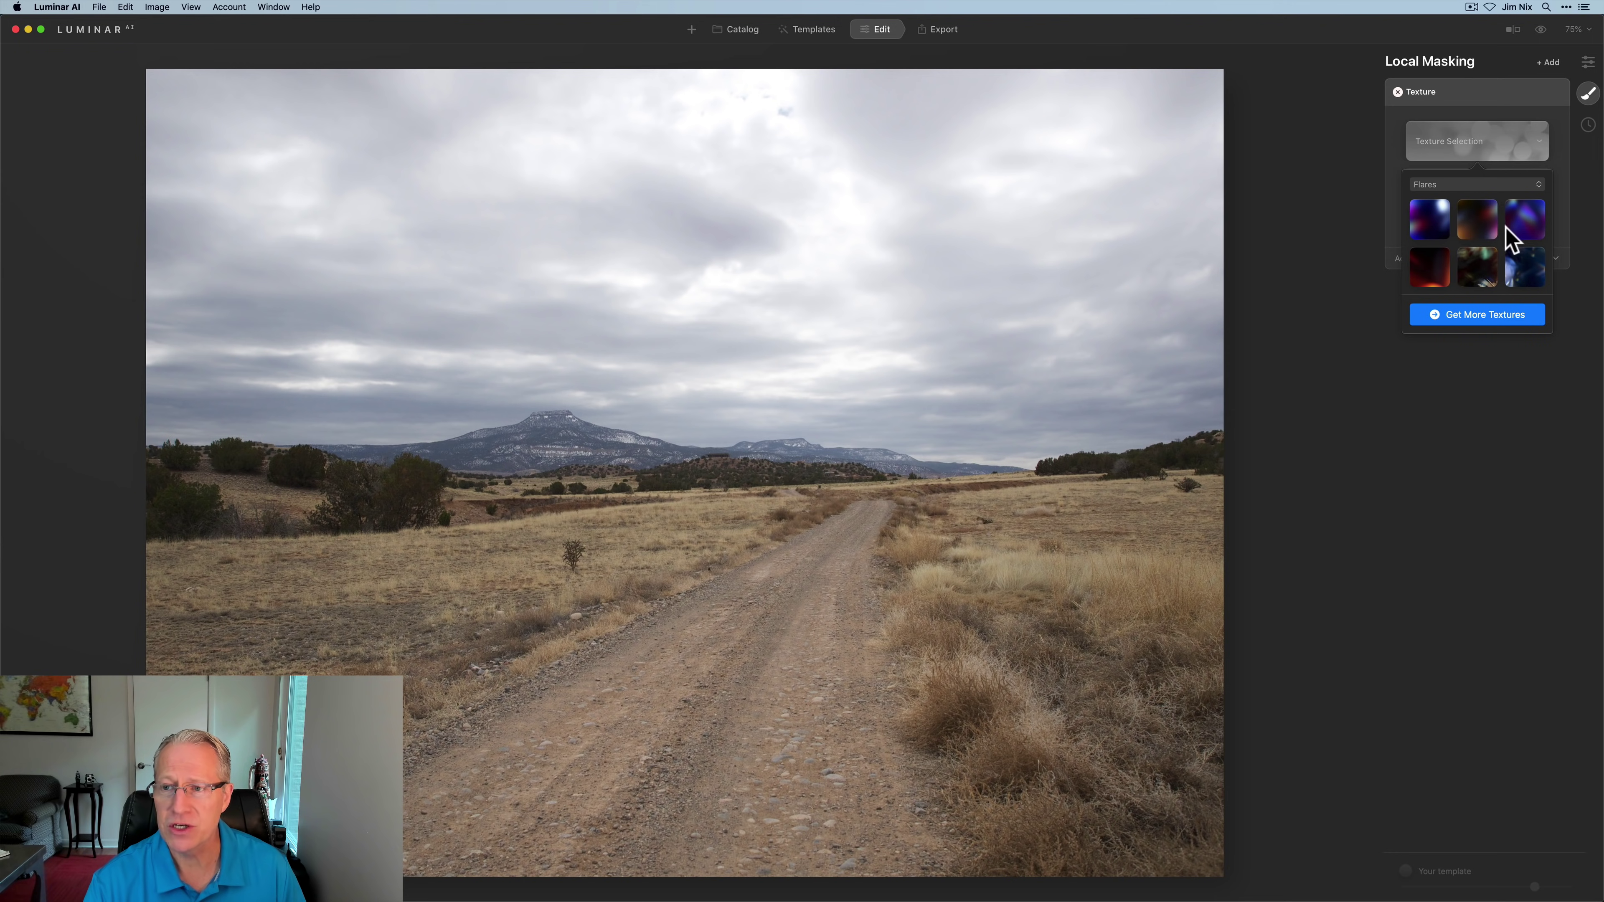
left_click(1451, 184)
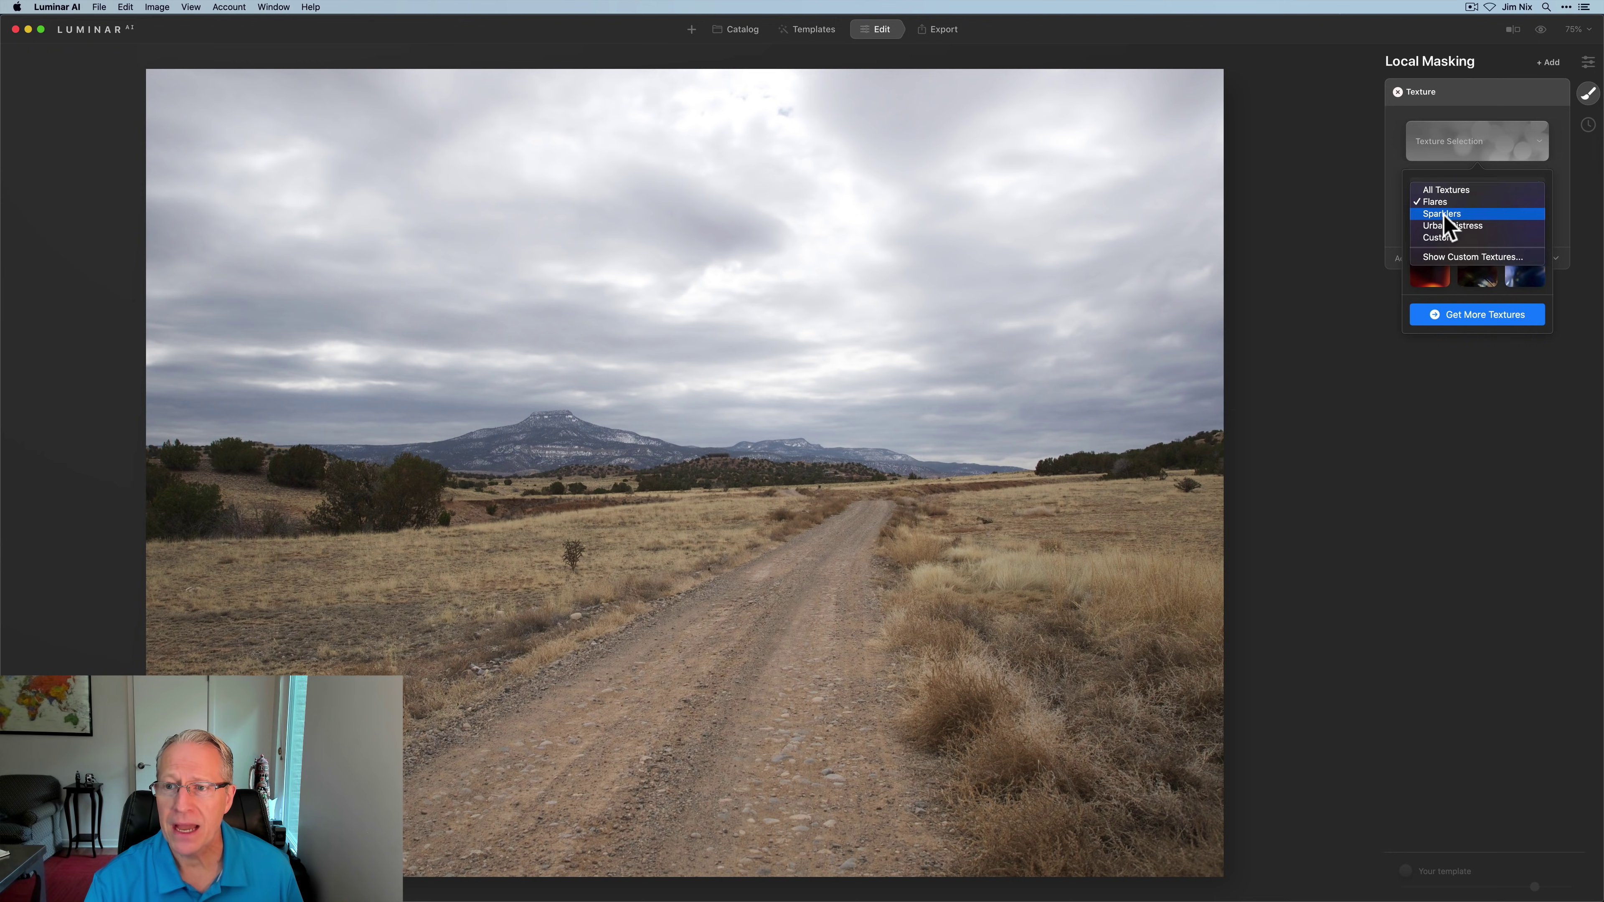
left_click(1446, 214)
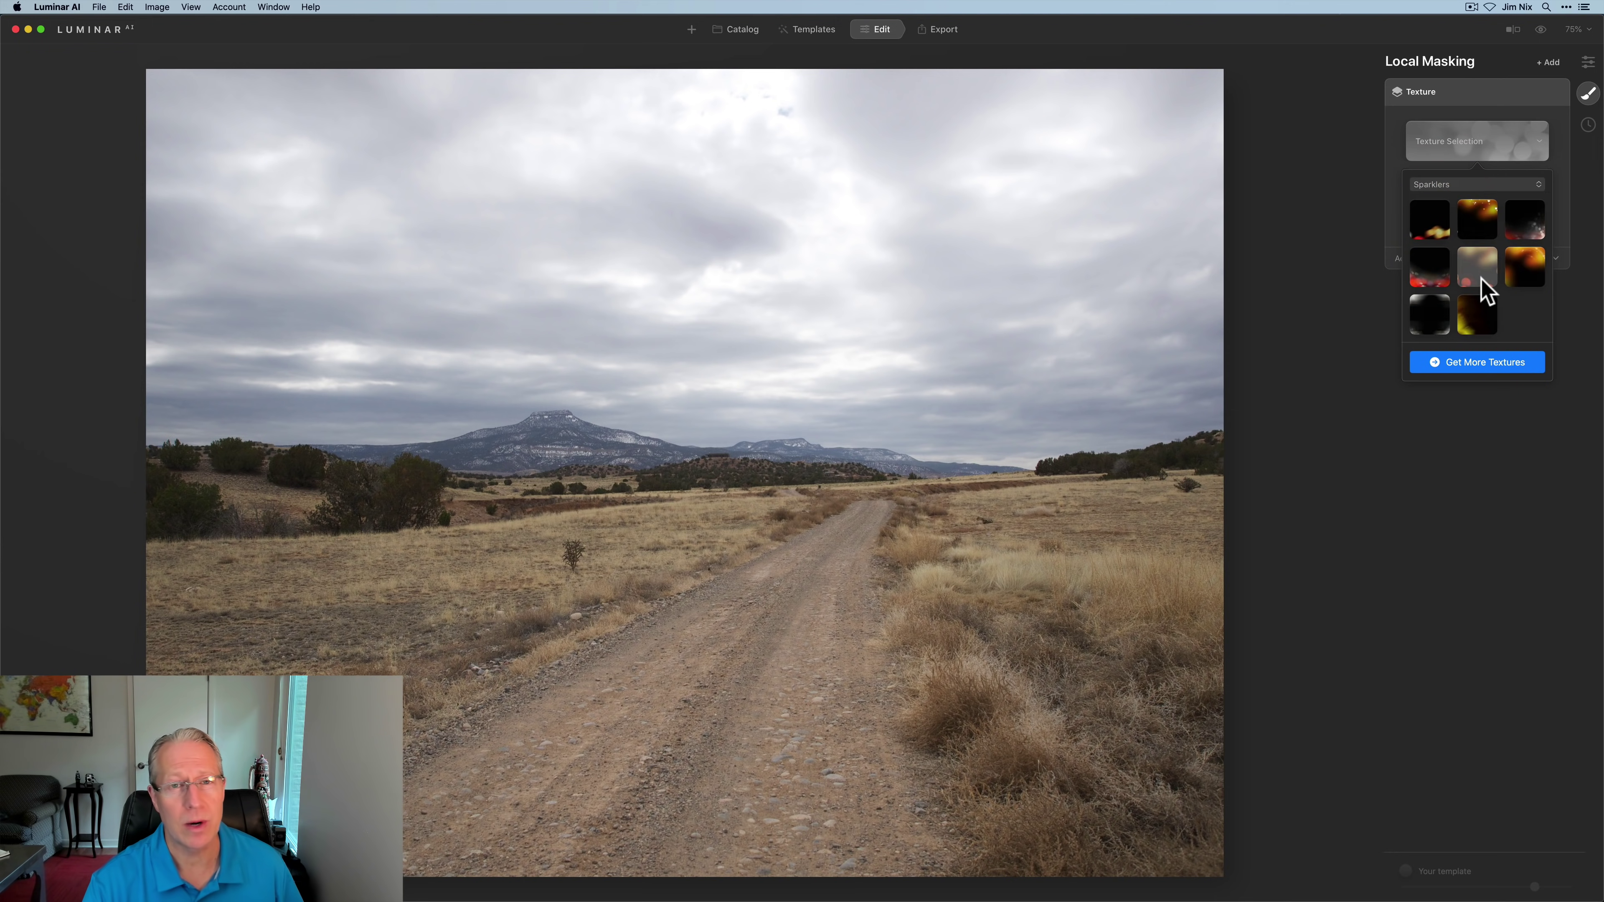
- Apply the Grungywall copy texture from the Urban Distress category to the desert road photo
left_click(1460, 183)
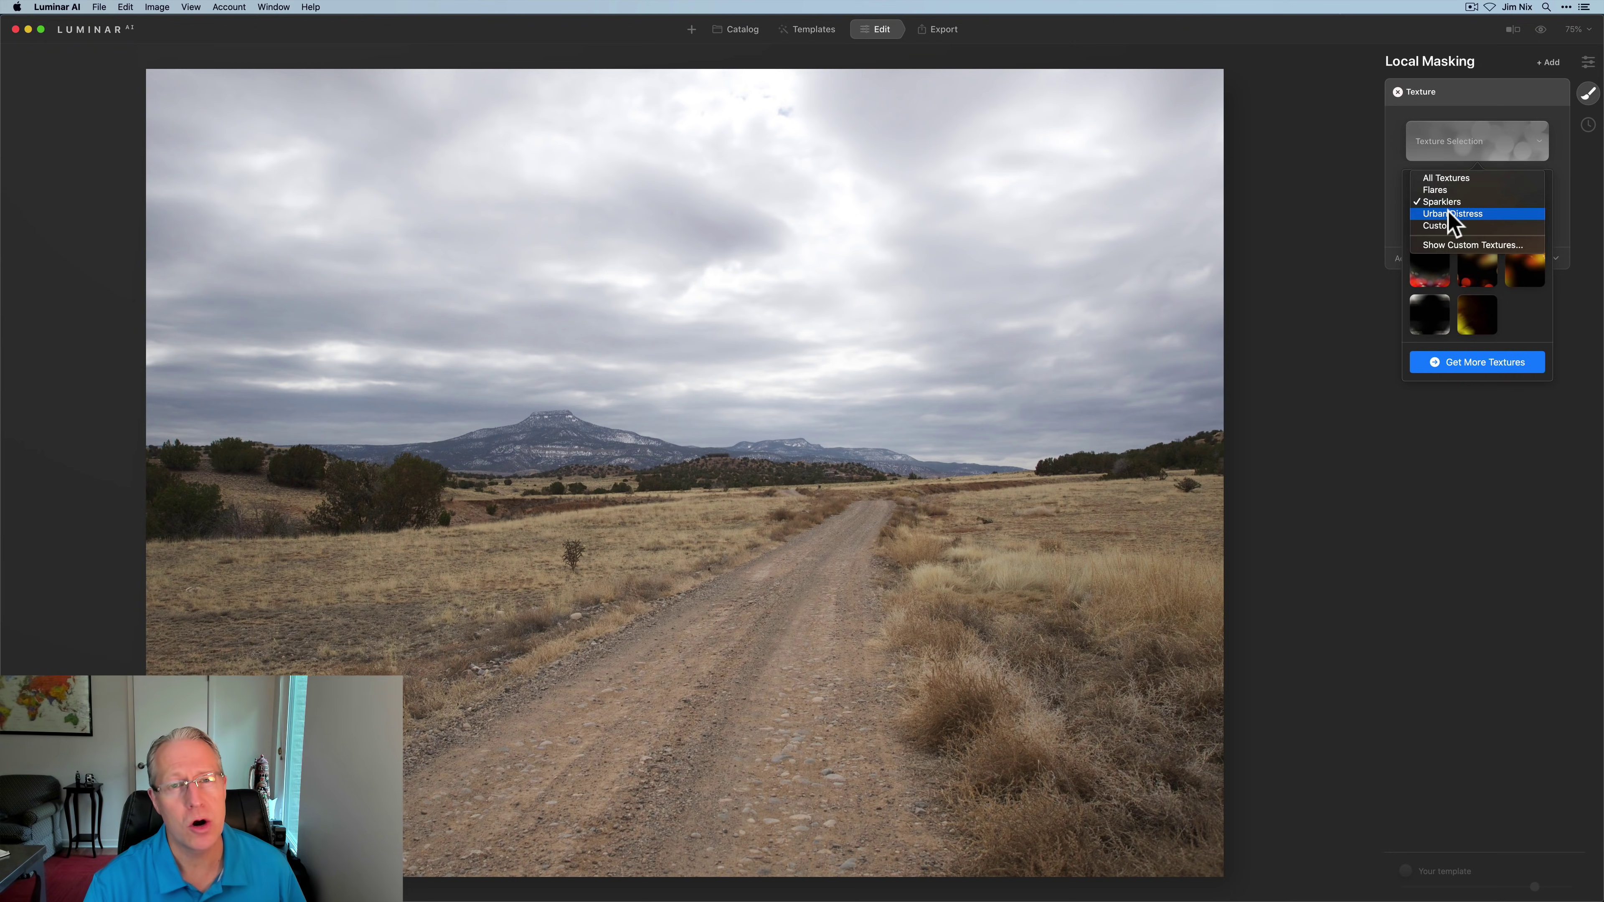
left_click(1481, 216)
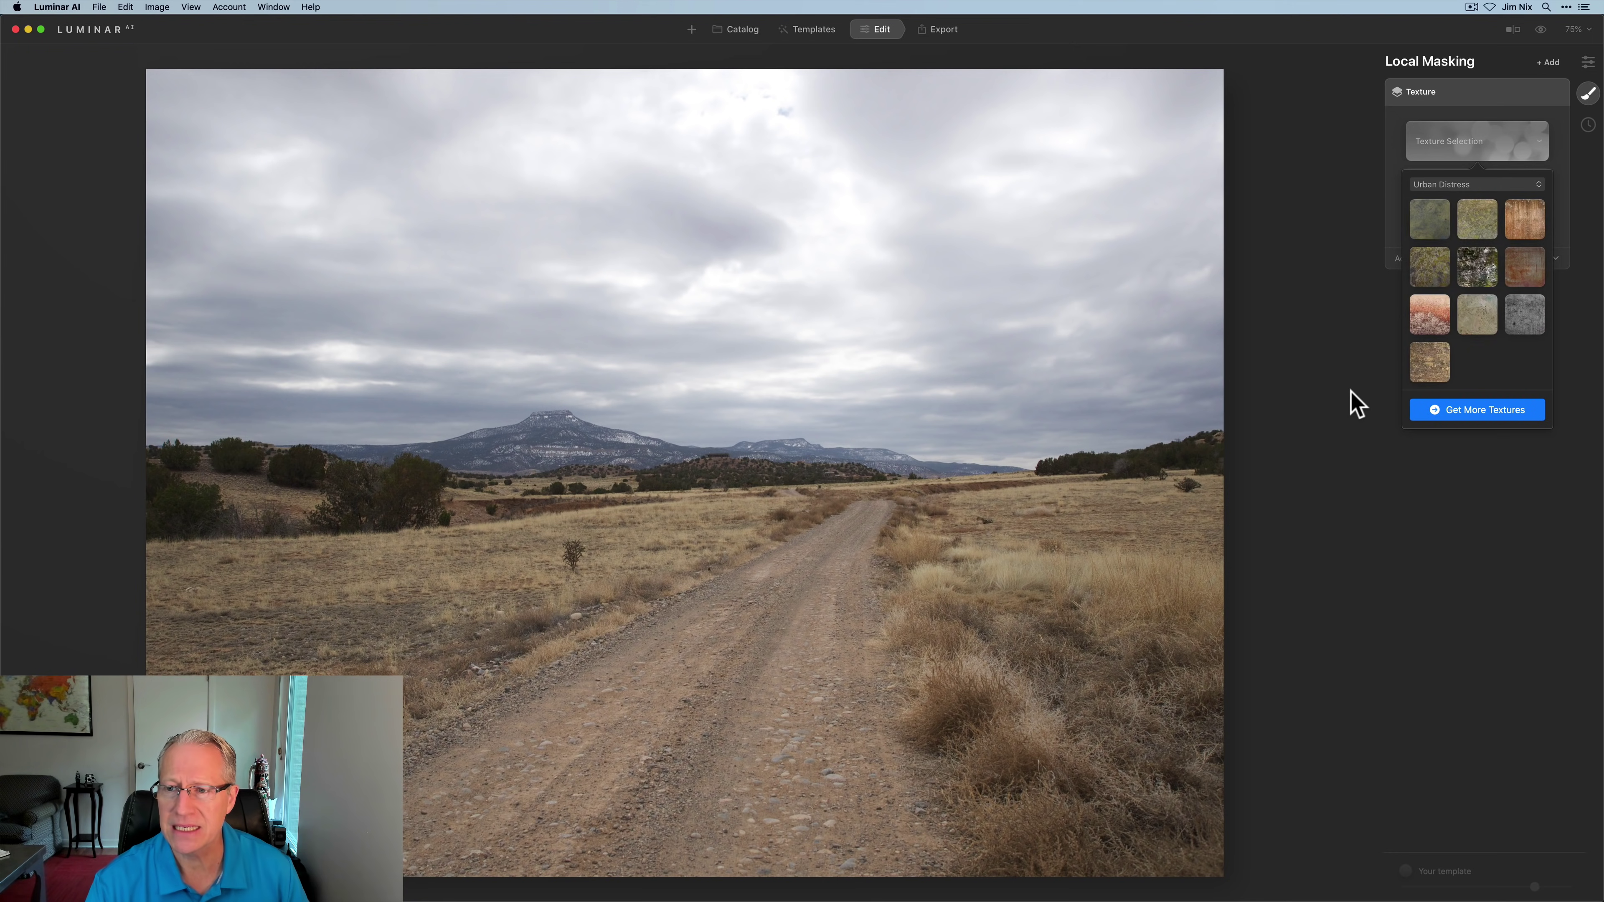
left_click(1522, 231)
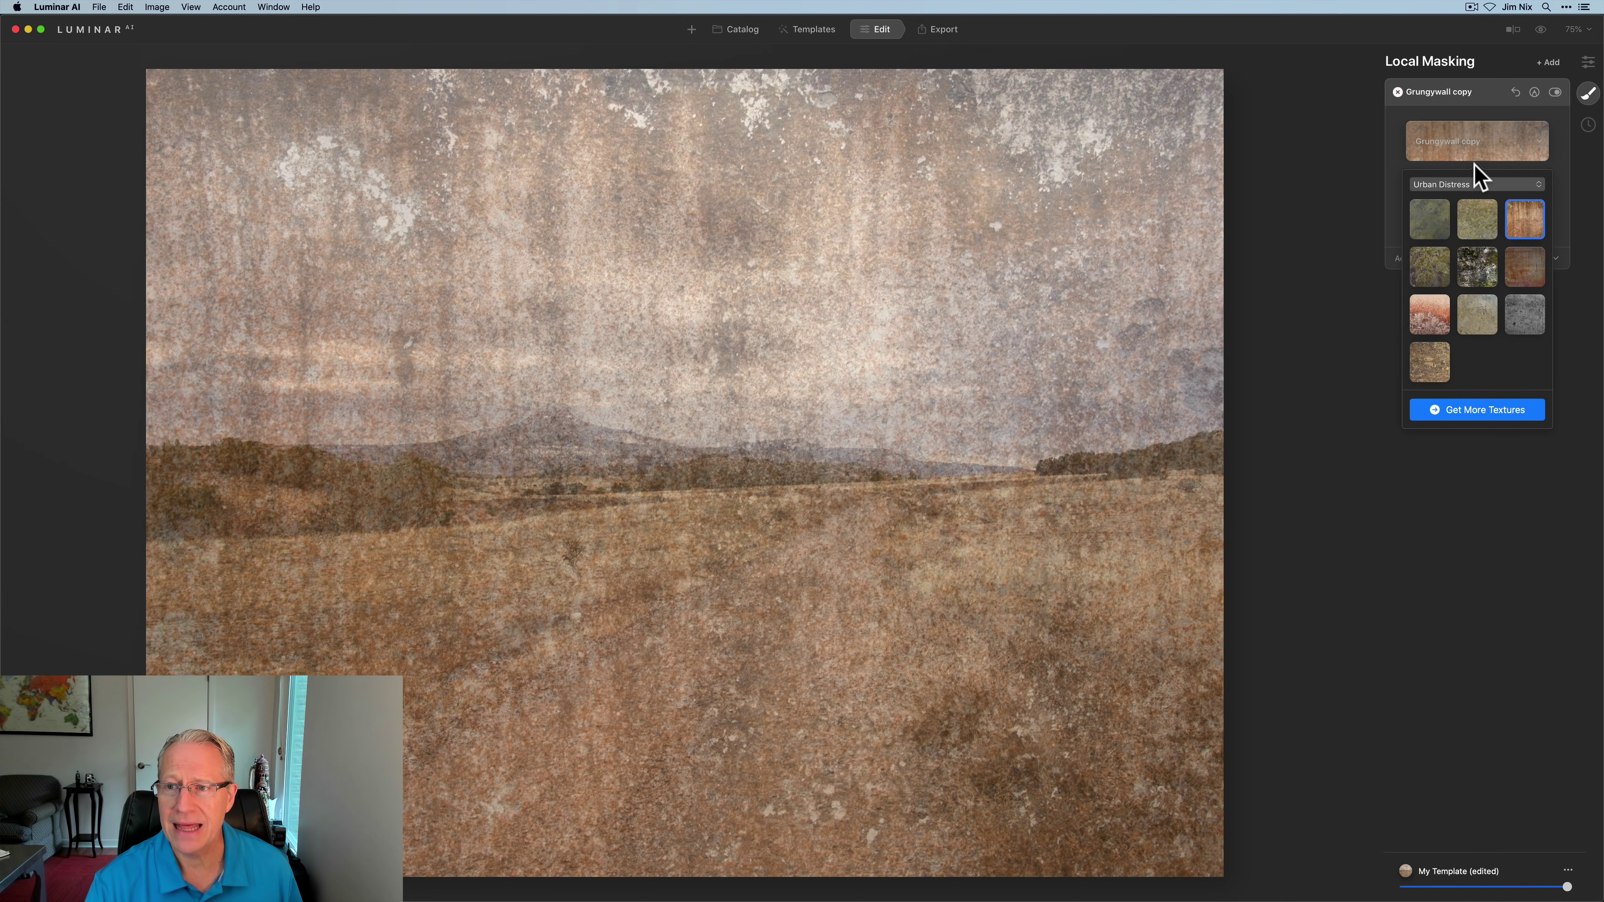
left_click(1478, 185)
left_click(1460, 142)
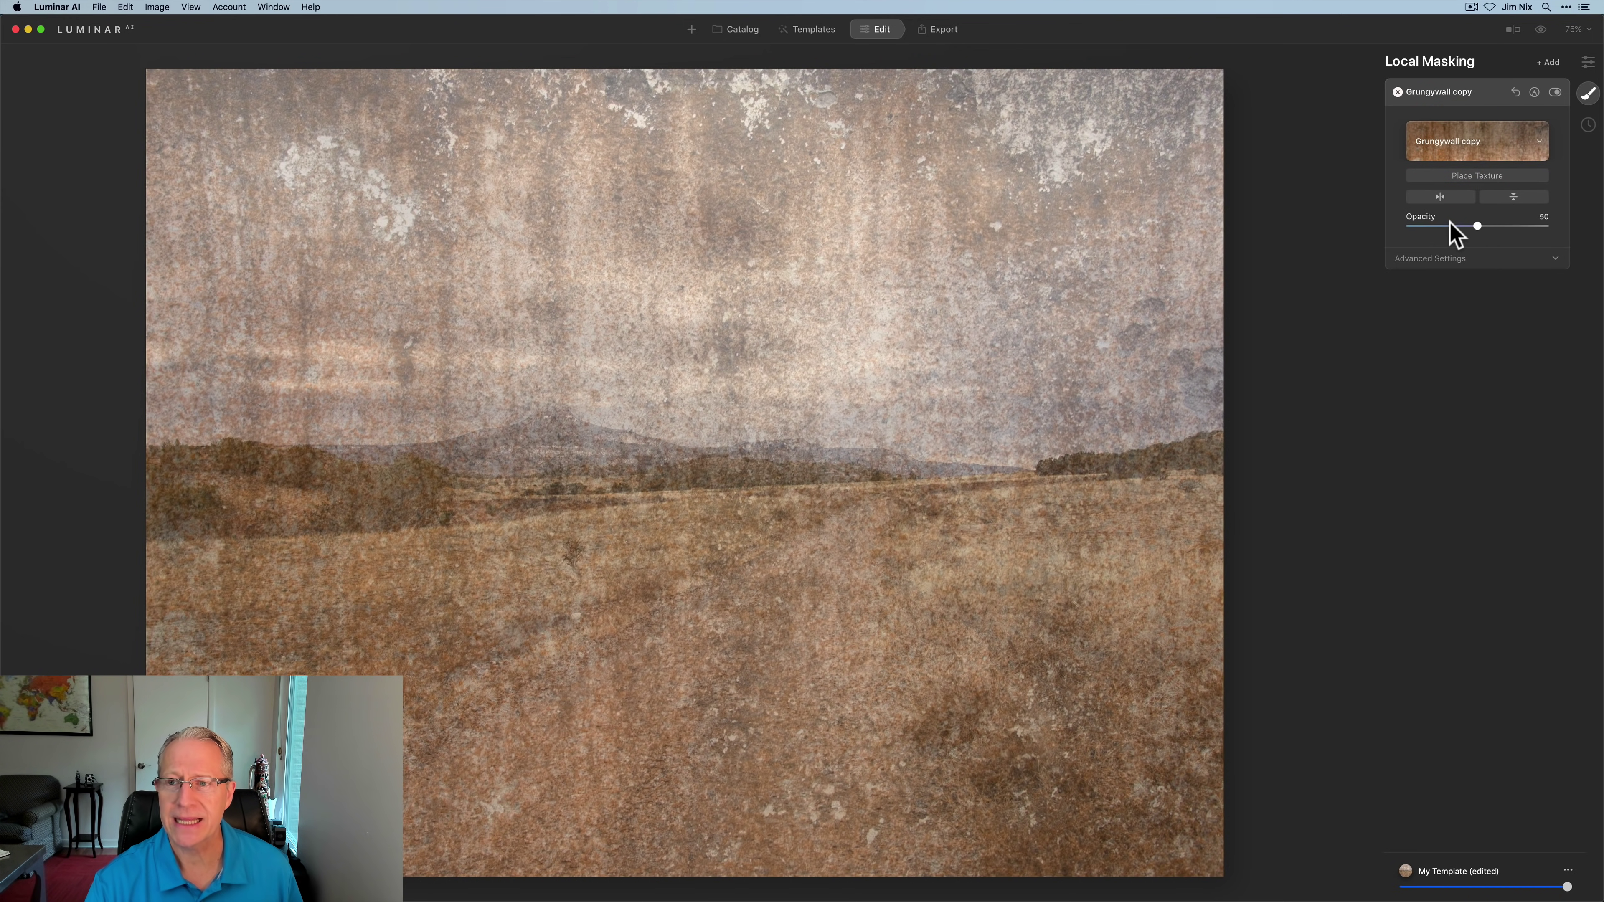
- Set the Grungywall texture's Opacity to 19 and its blend mode to Luminosity
left_click_drag(1475, 226, 1434, 227)
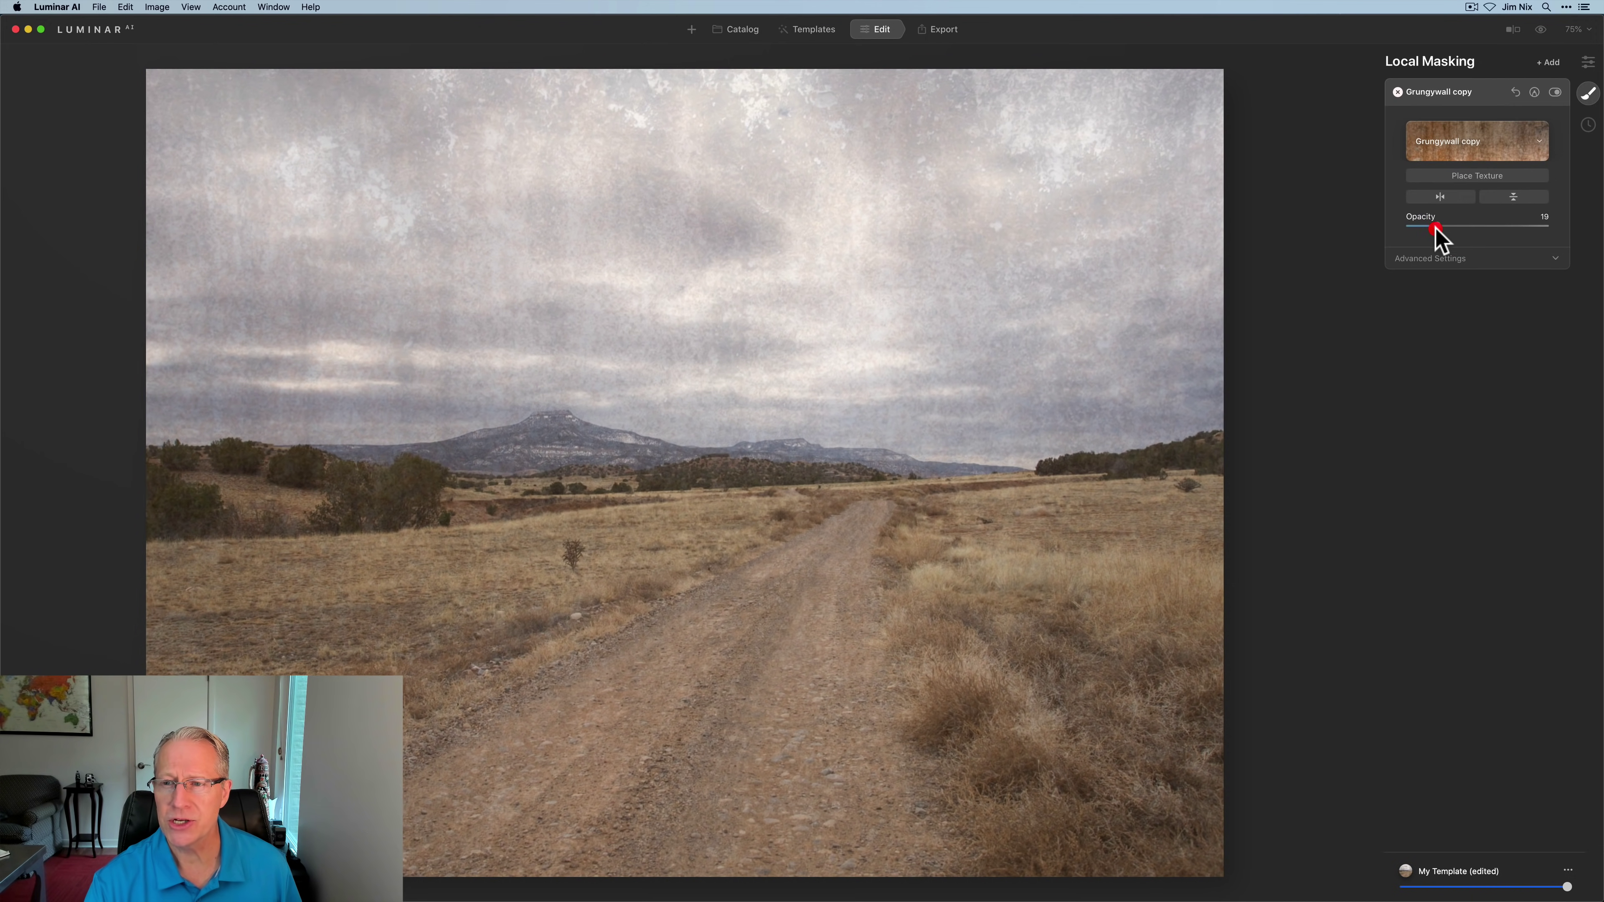
left_click(1434, 259)
left_click(1452, 279)
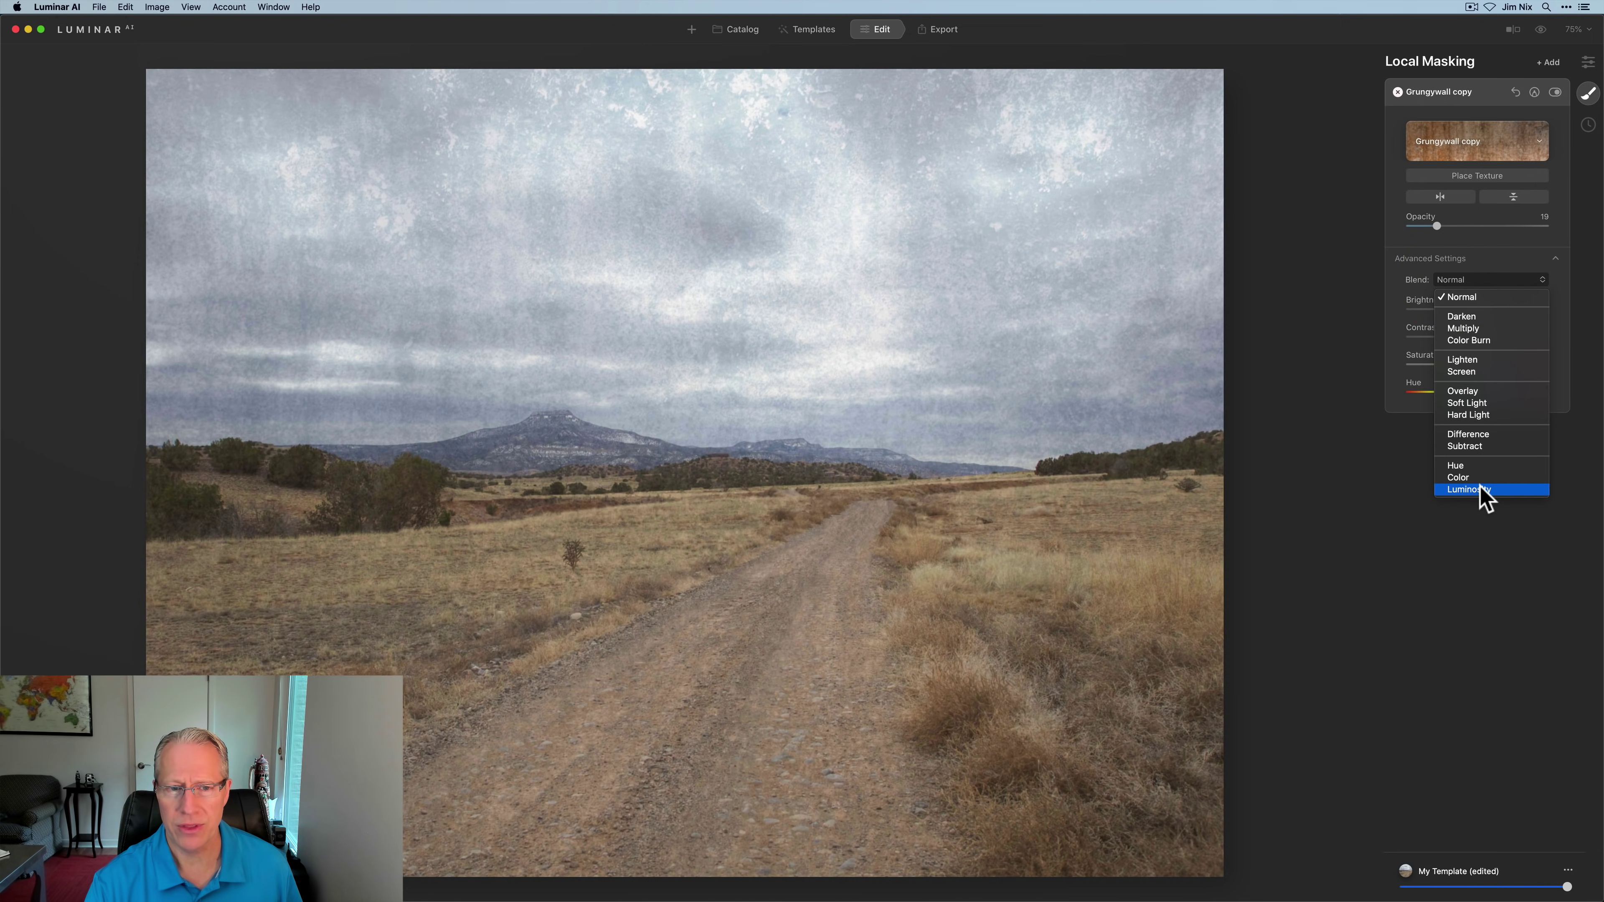
left_click(1480, 489)
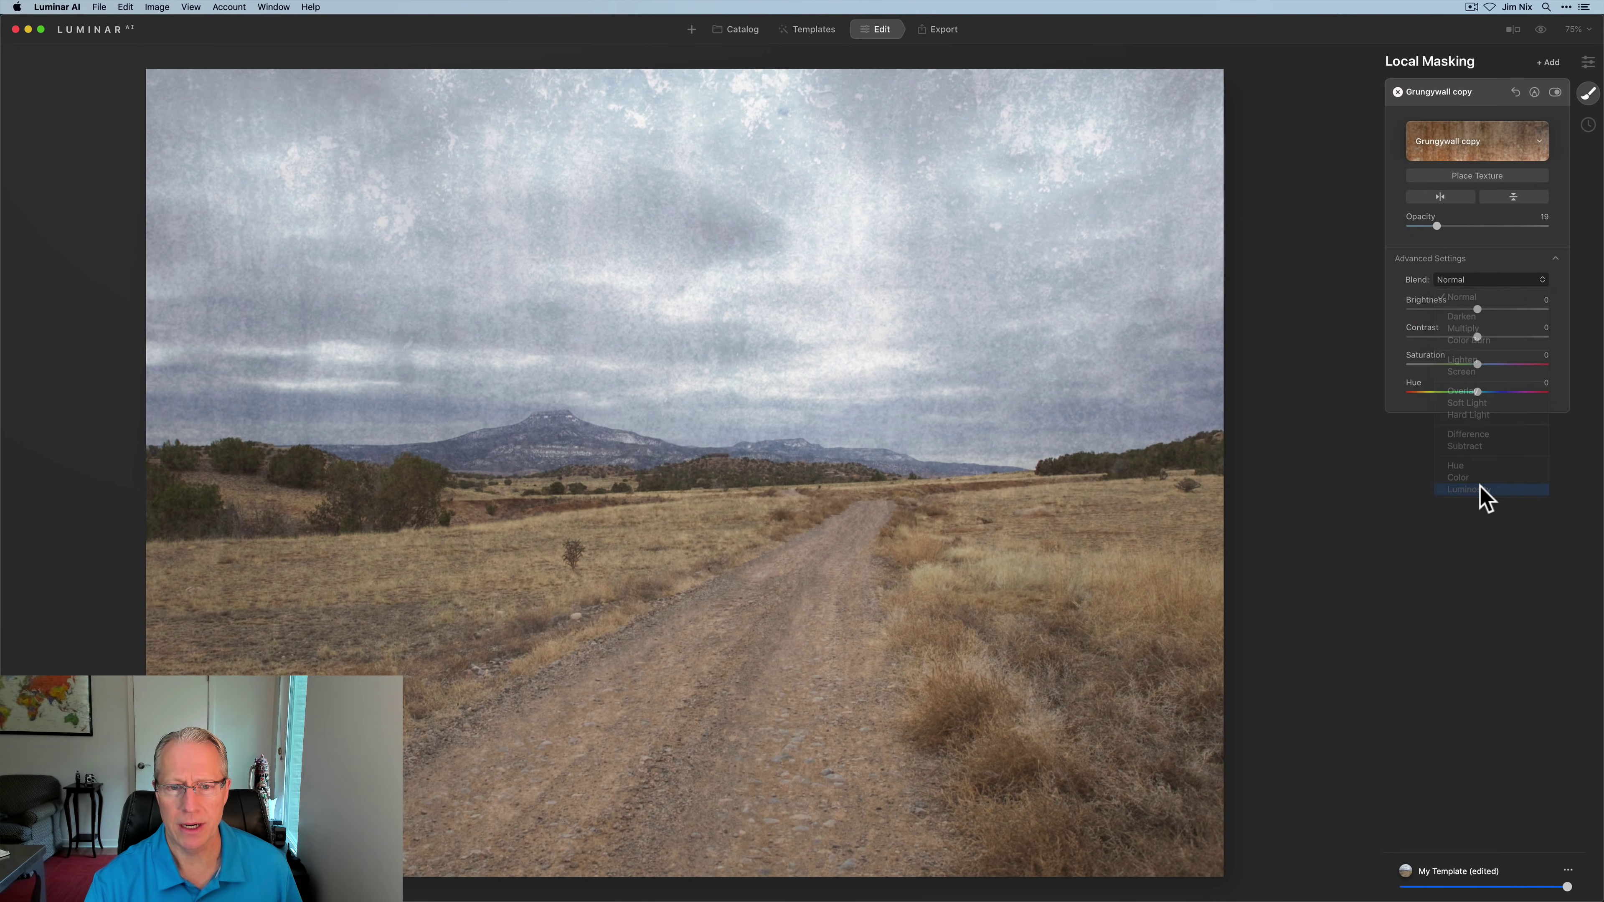
- Restrict the texture to the sky with a Gradient Mask that fades out across the field below the mountains
left_click(1534, 92)
left_click(1502, 131)
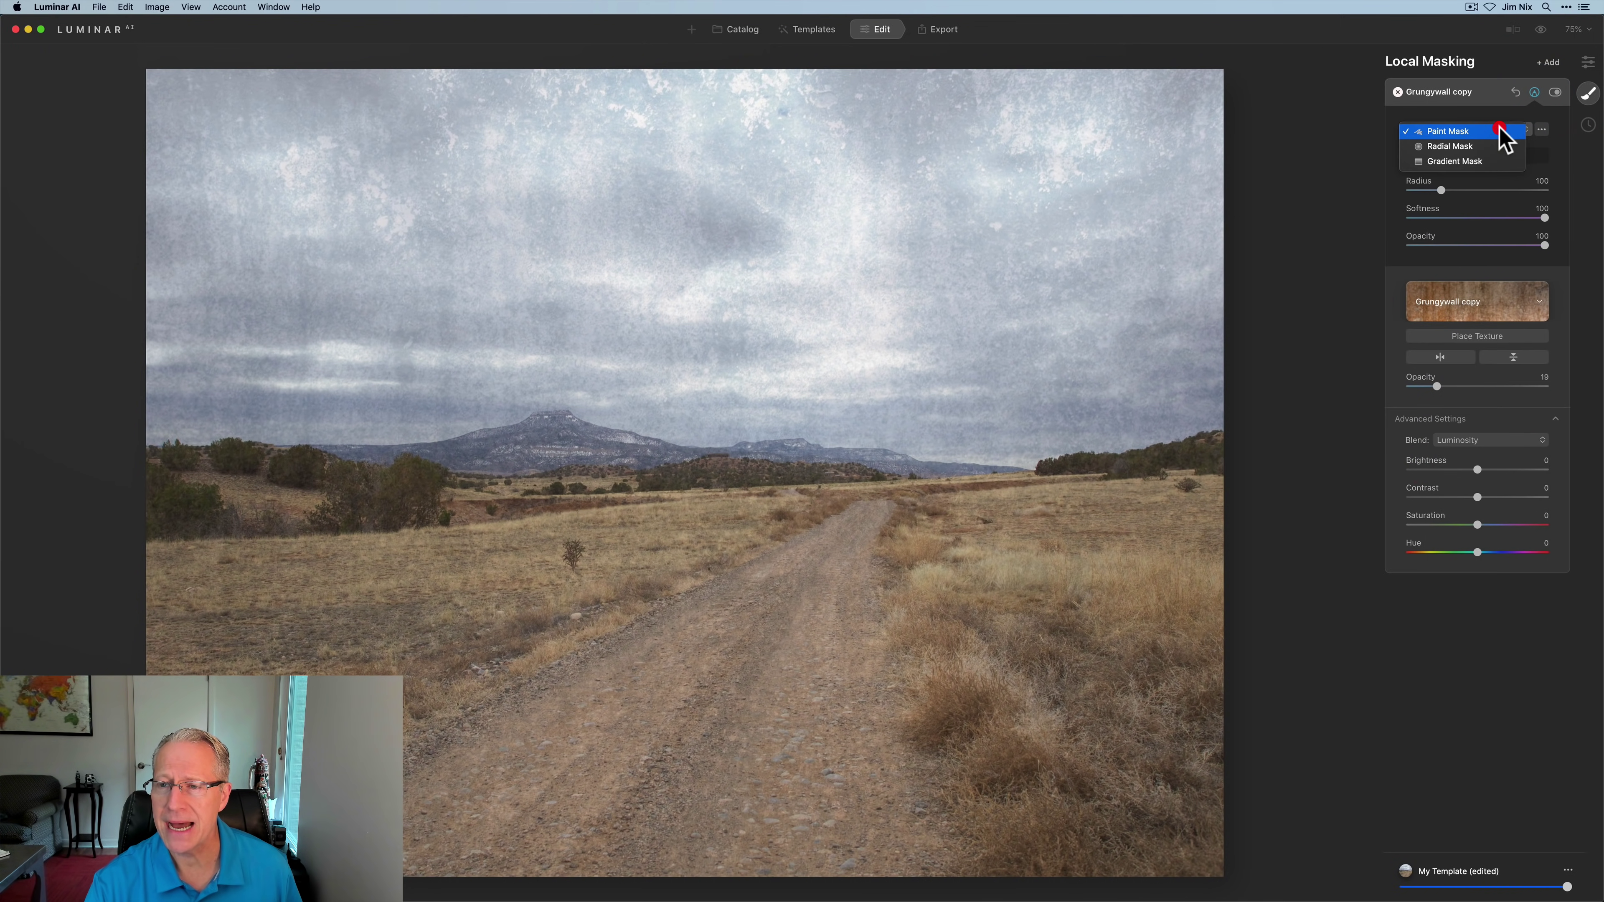
left_click(1462, 161)
left_click_drag(708, 450, 735, 669)
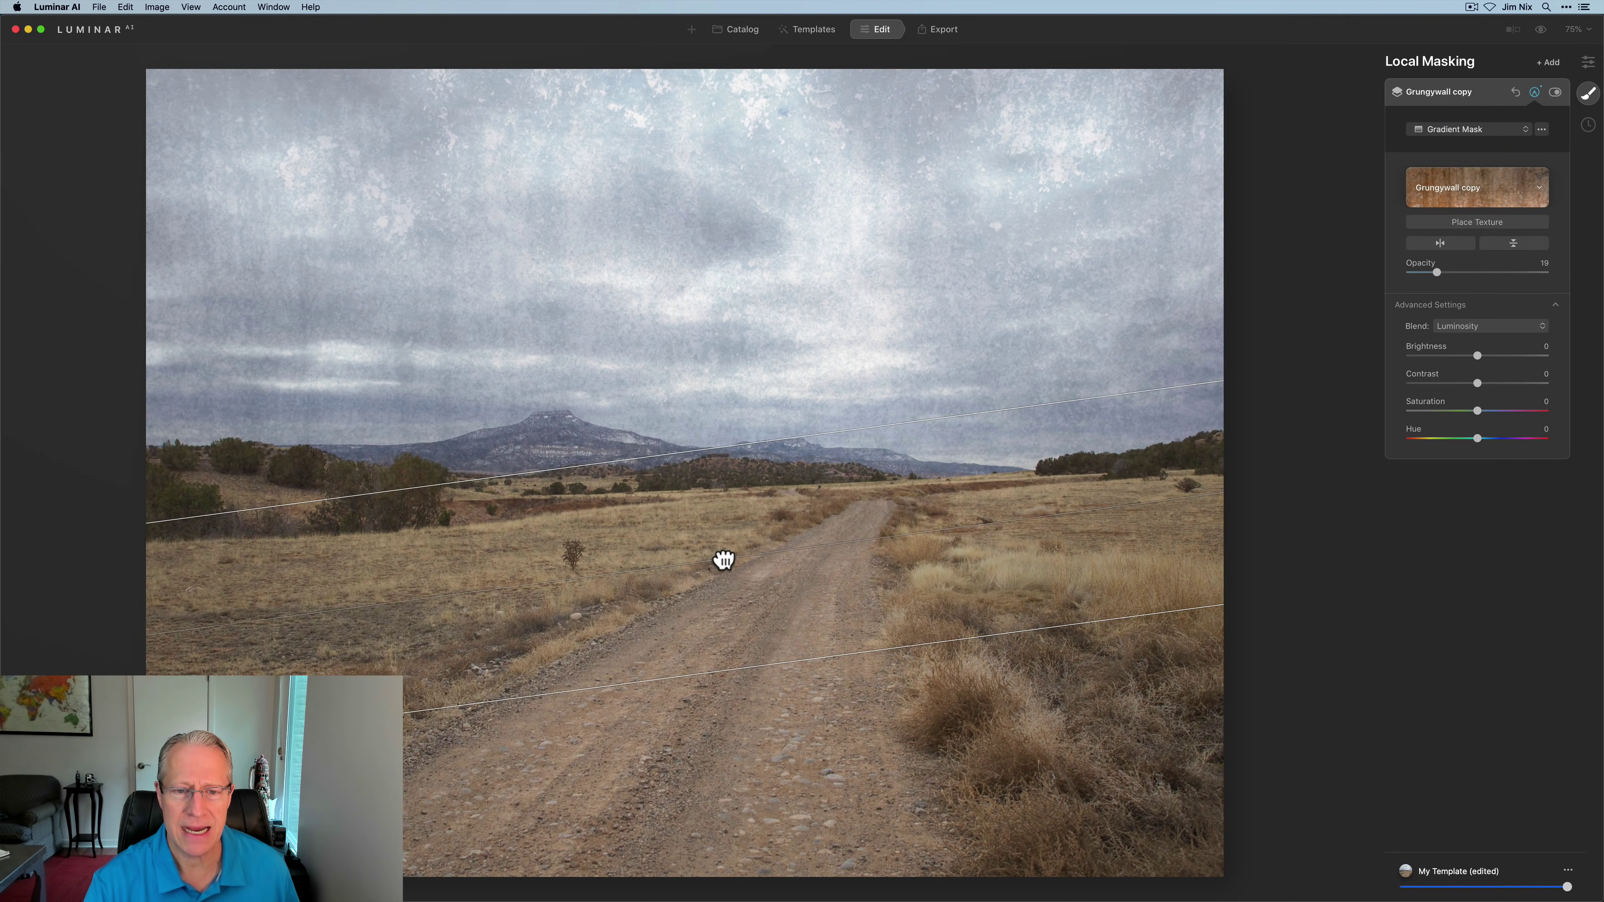
left_click(724, 559)
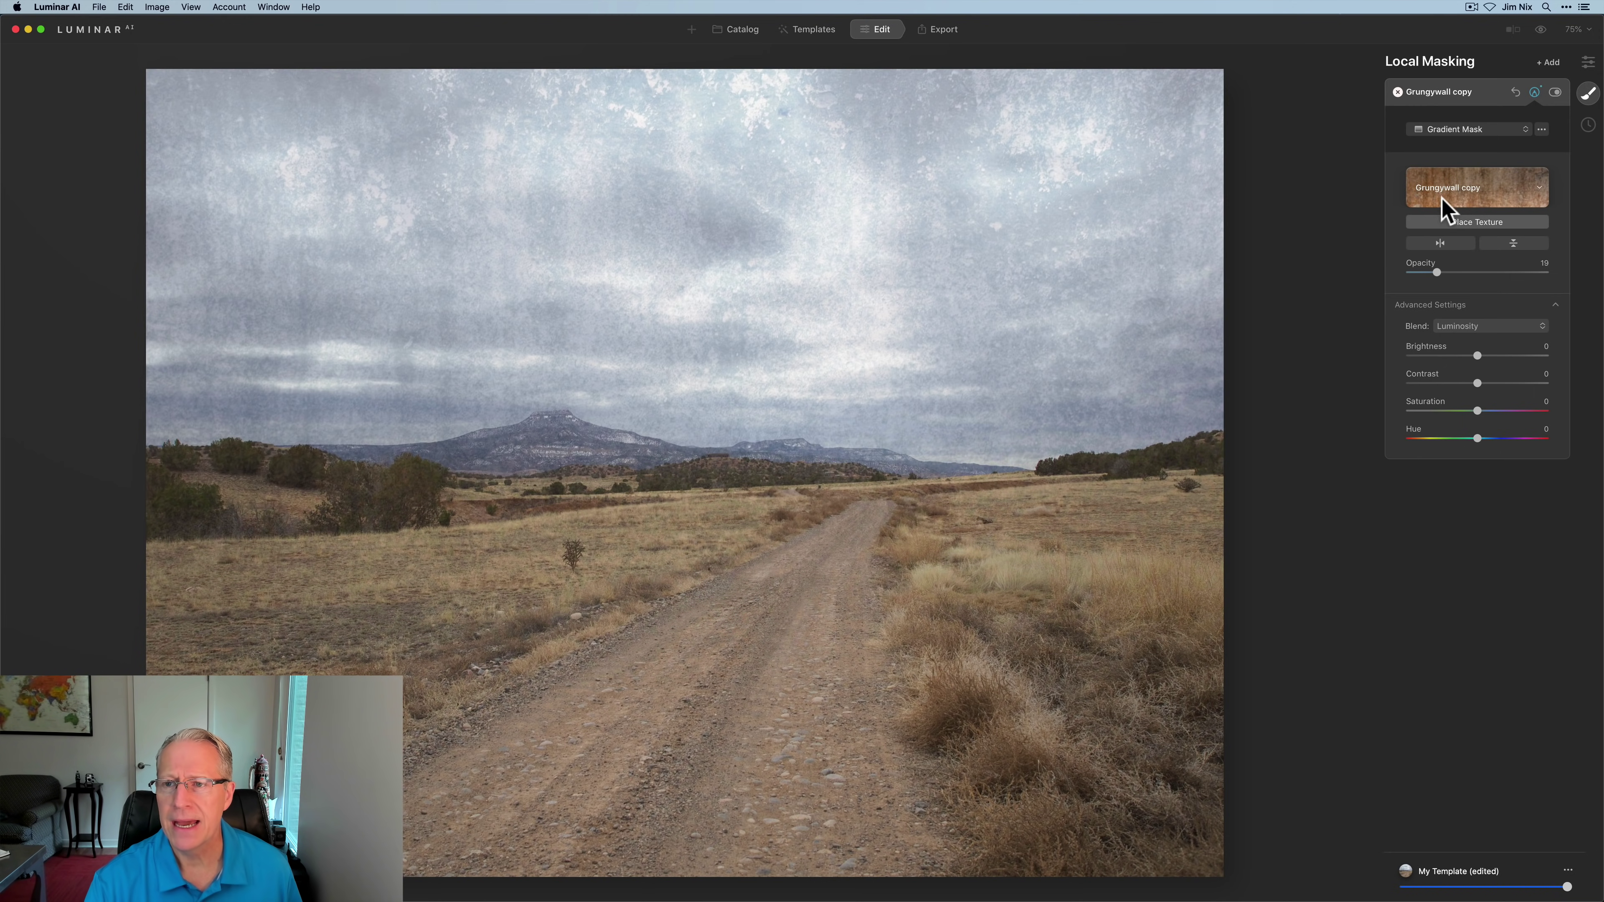
left_click(1534, 93)
- Review the texture category choices for the Grungywall layer without changing the texture, and collapse the layer
left_click(1481, 142)
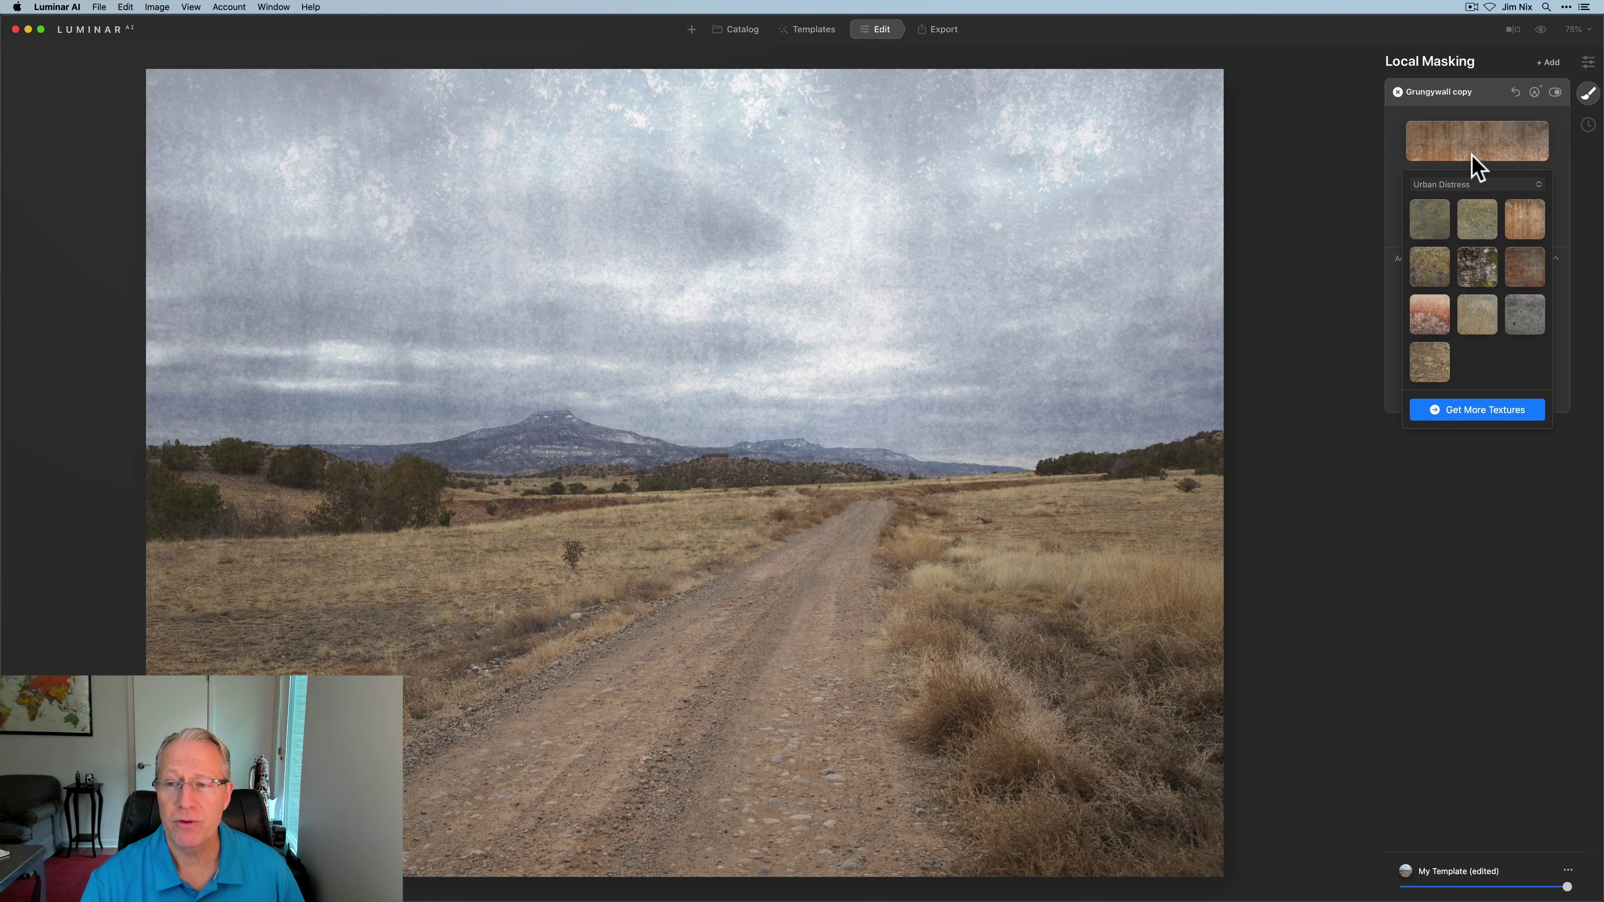
left_click(1471, 186)
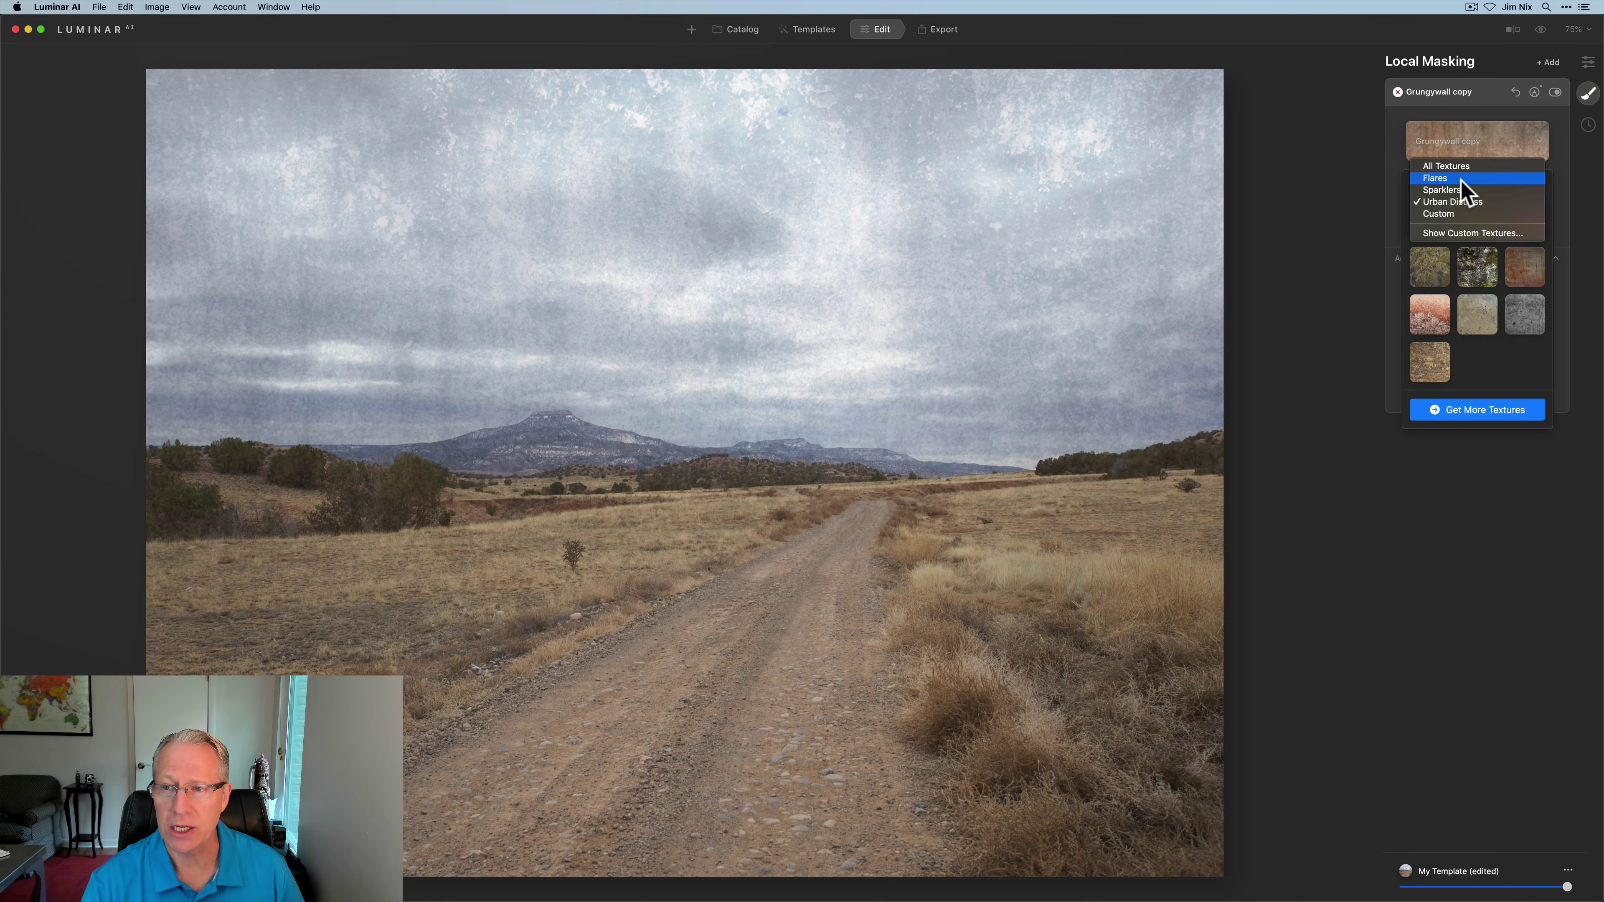
left_click(1361, 215)
left_click(1481, 96)
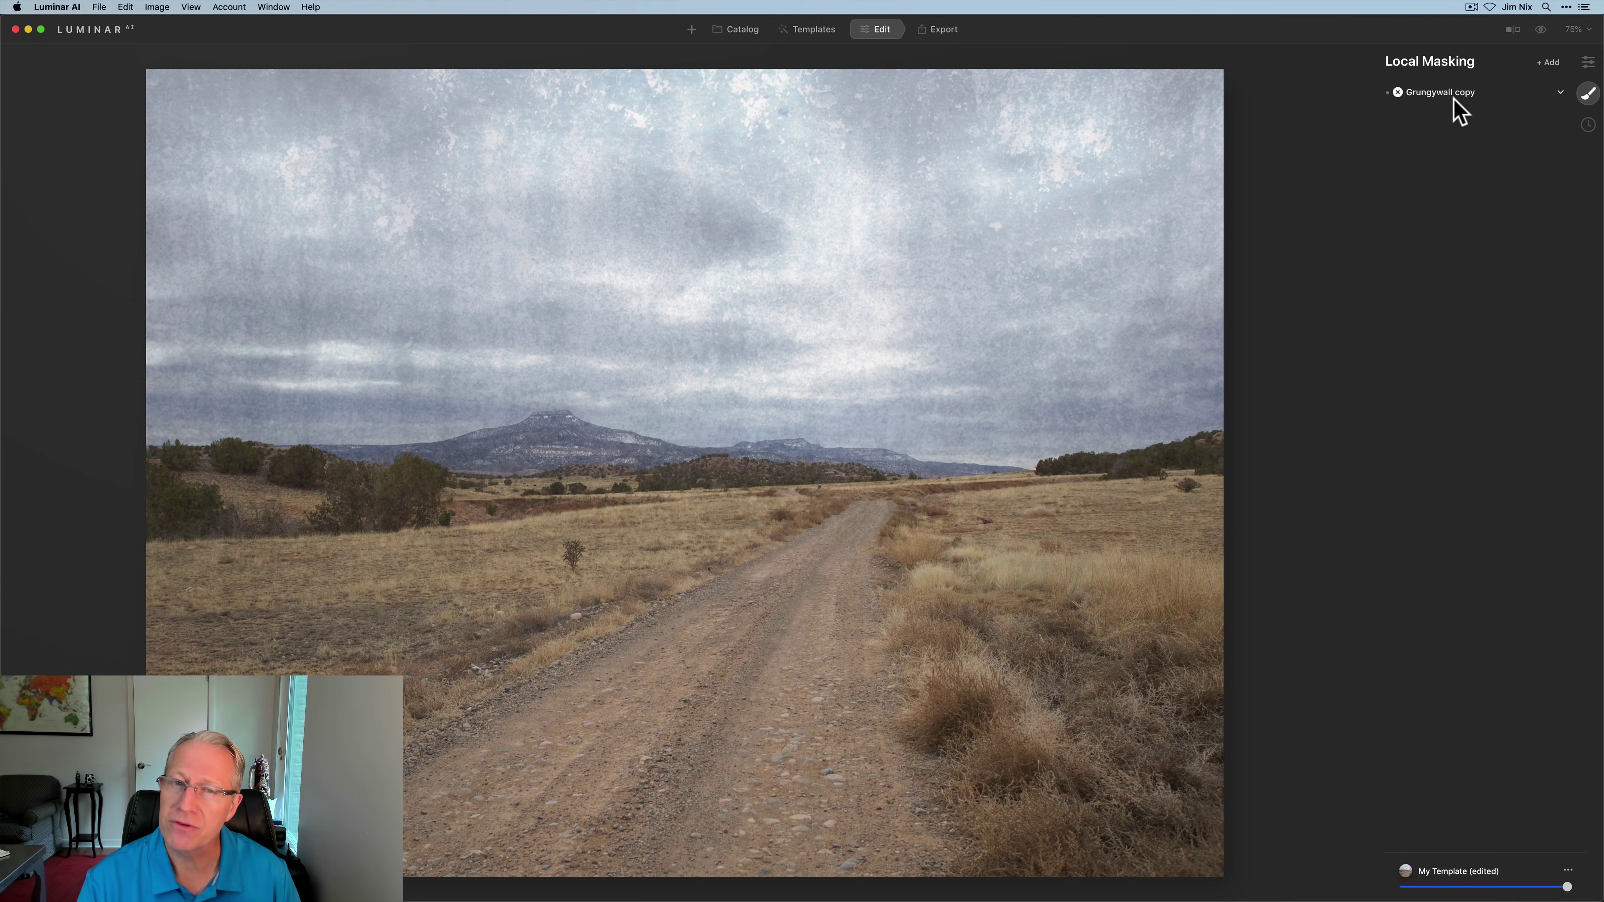
- Add a Basic local adjustment with Exposure at -0.34 and Contrast at 40, and collapse it after review
left_click(1548, 62)
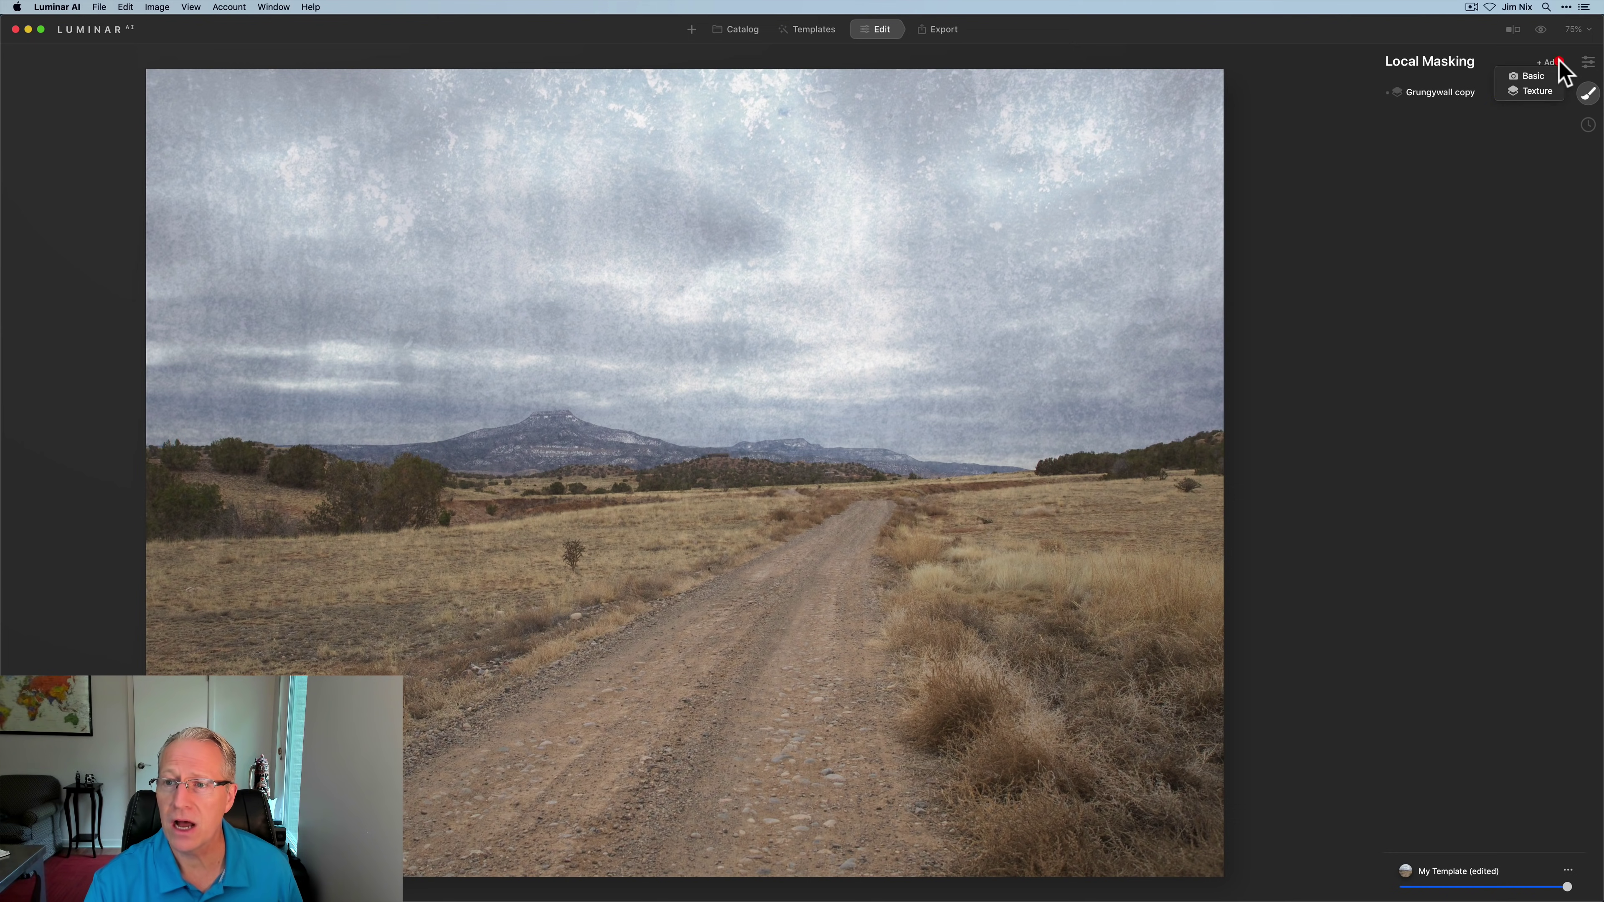
left_click(1535, 74)
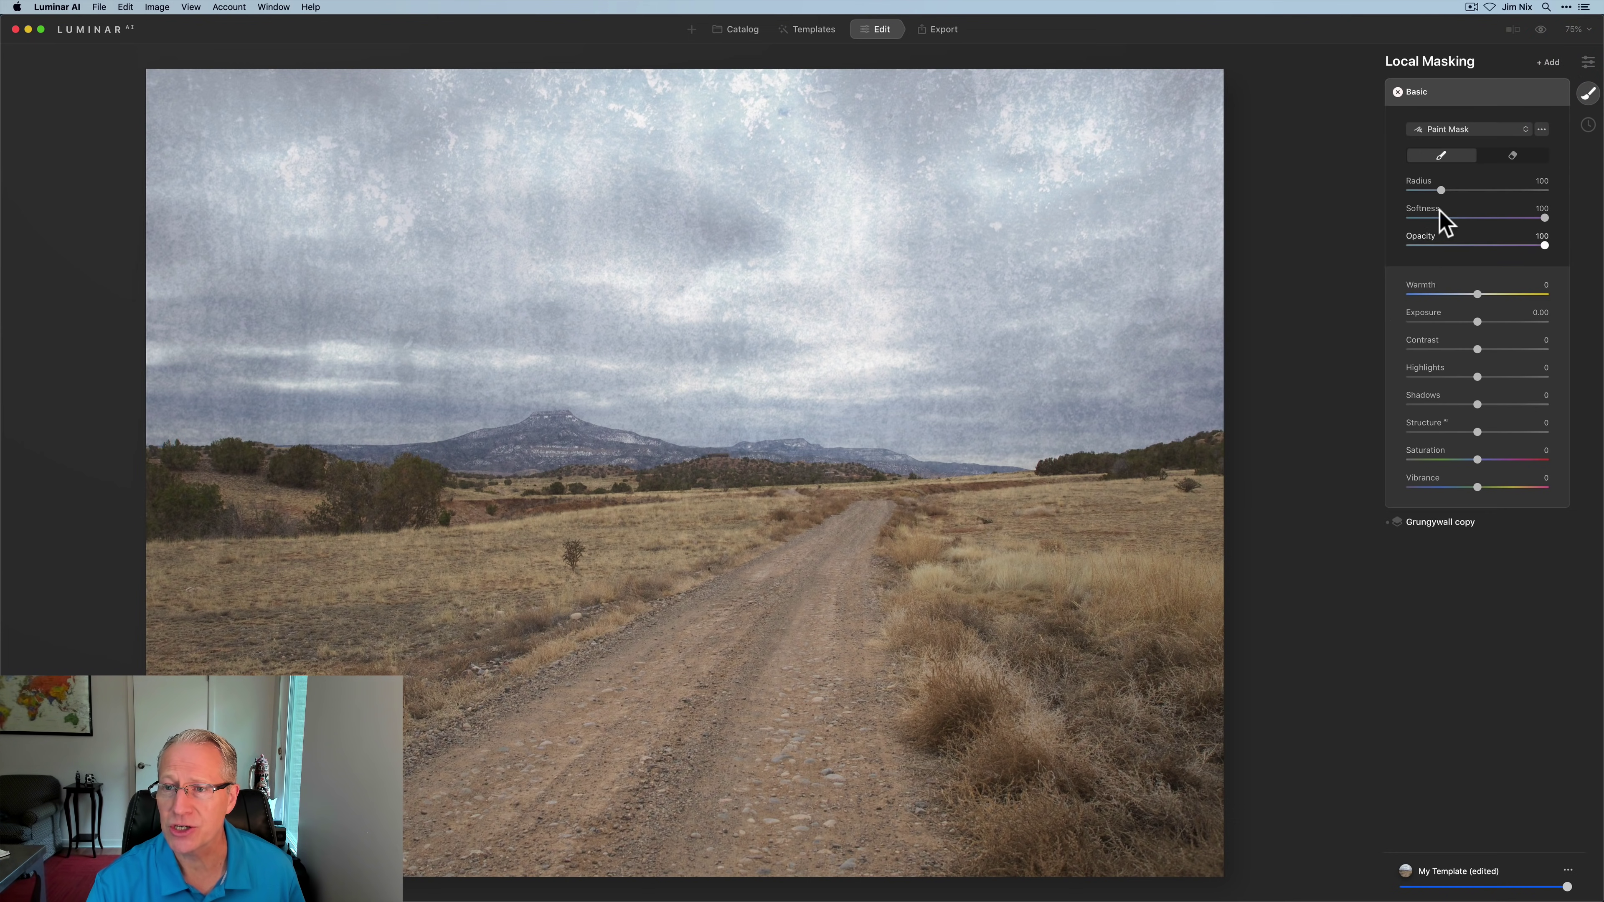
left_click_drag(1477, 321, 1504, 349)
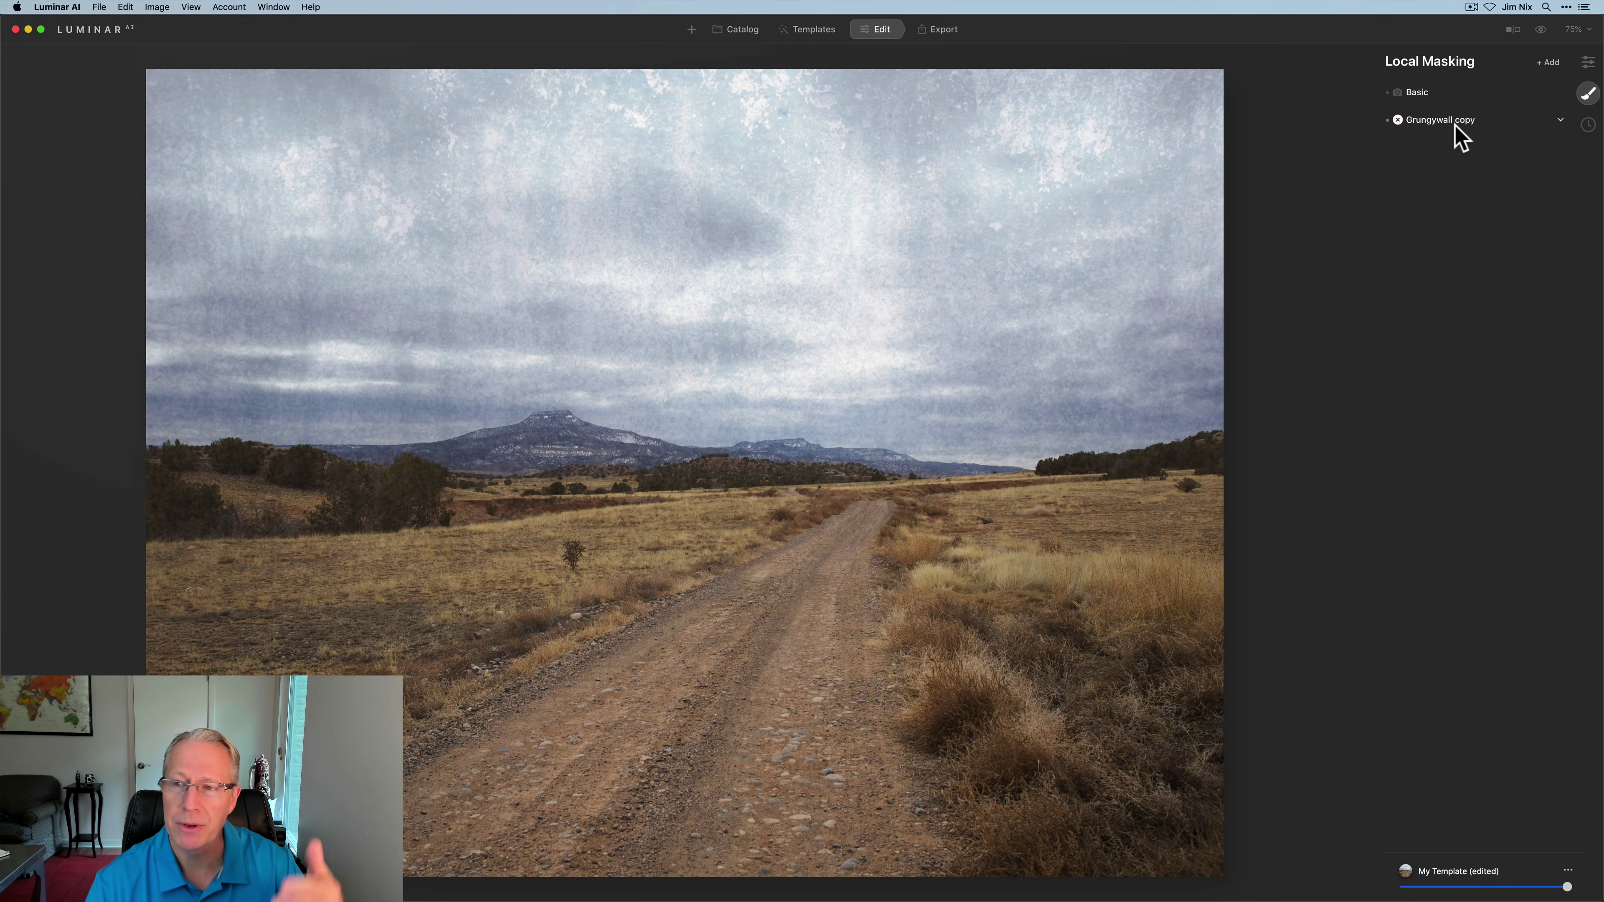
left_click(1421, 93)
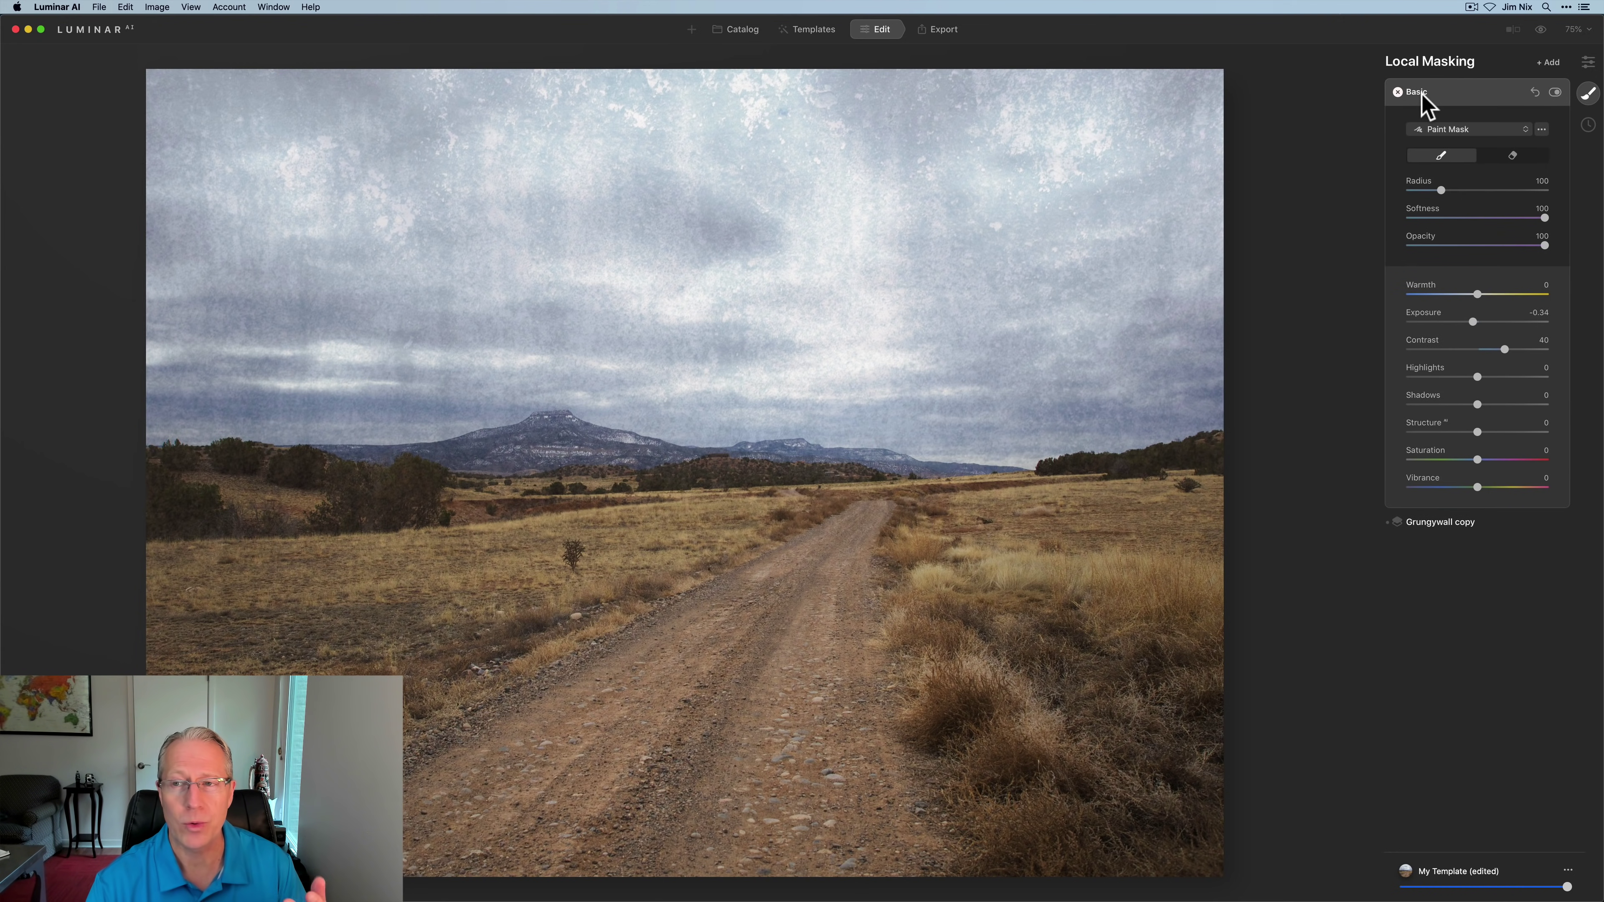
left_click(1421, 93)
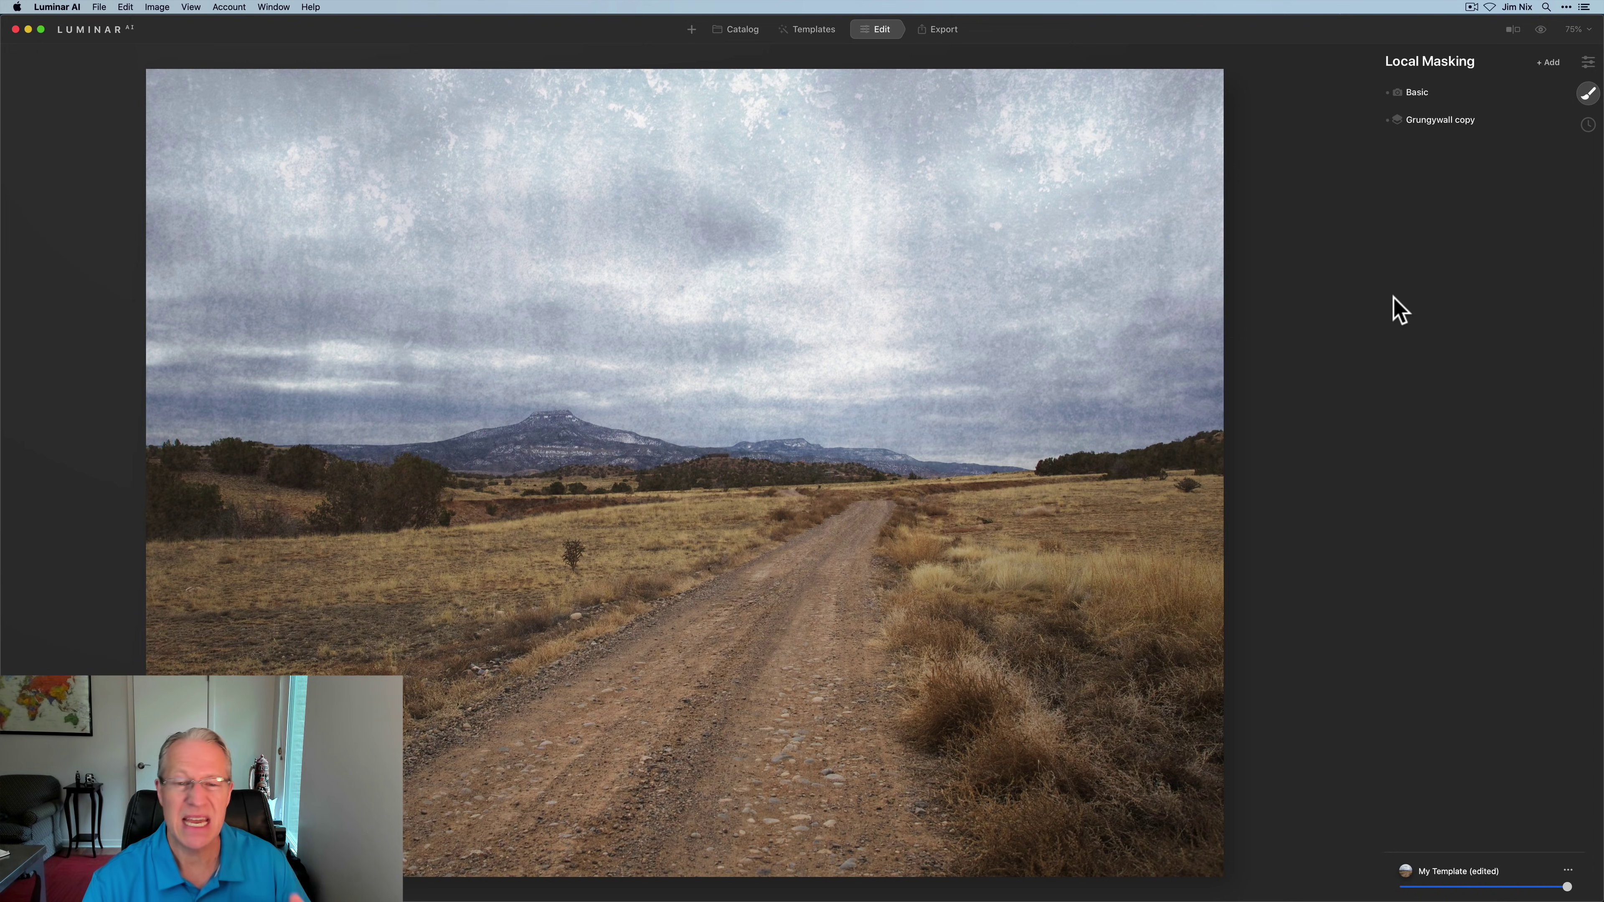